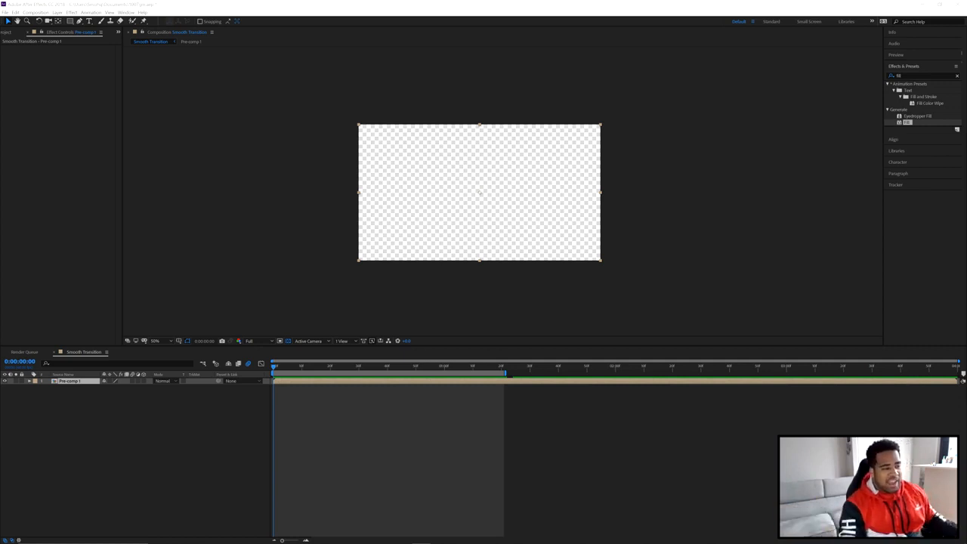
# Step: Preview the finished diagonal wipe transition in the Smooth Transition composition, inspecting it at different magnifications
pyautogui.press('space')
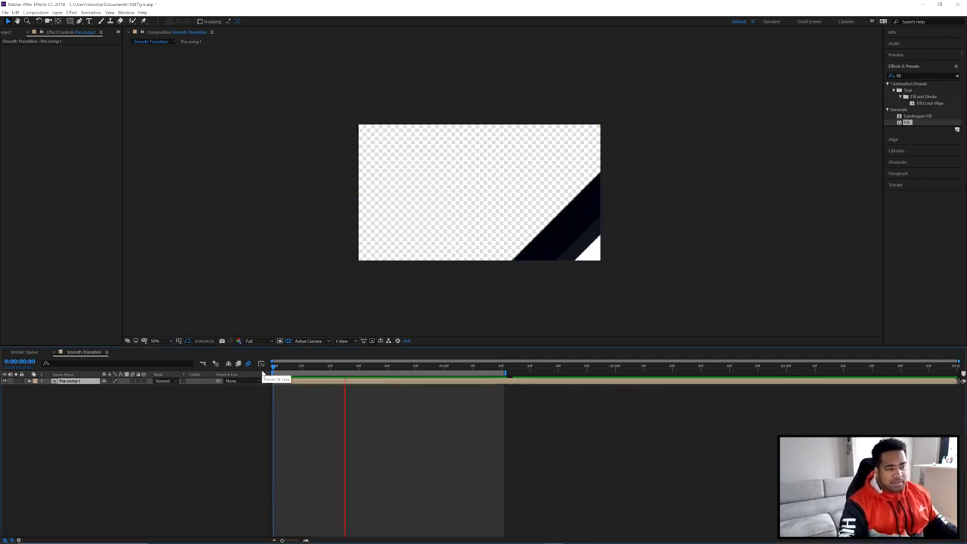
pyautogui.scroll(2, 496, 237)
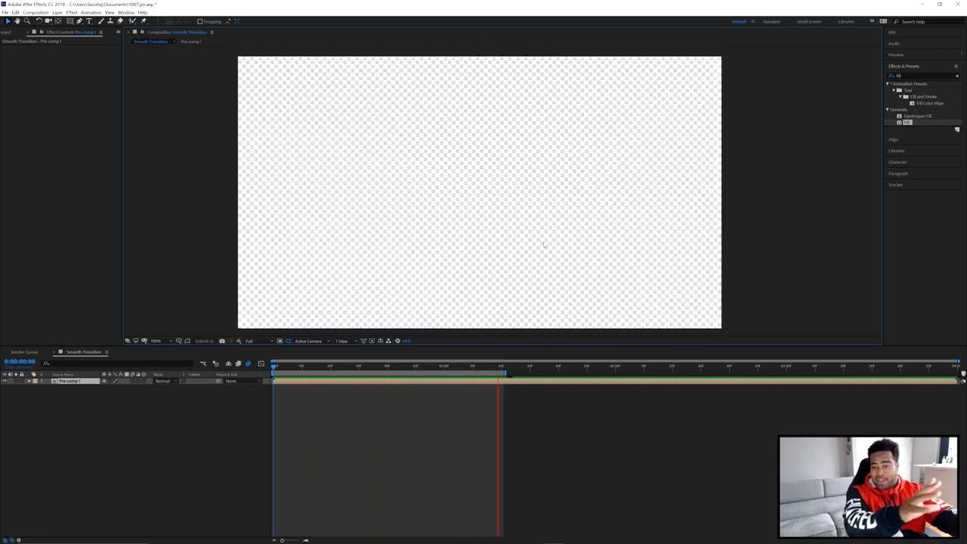
pyautogui.scroll(-2, 544, 239)
pyautogui.moveTo(579, 231); pyautogui.dragTo(367, 151)
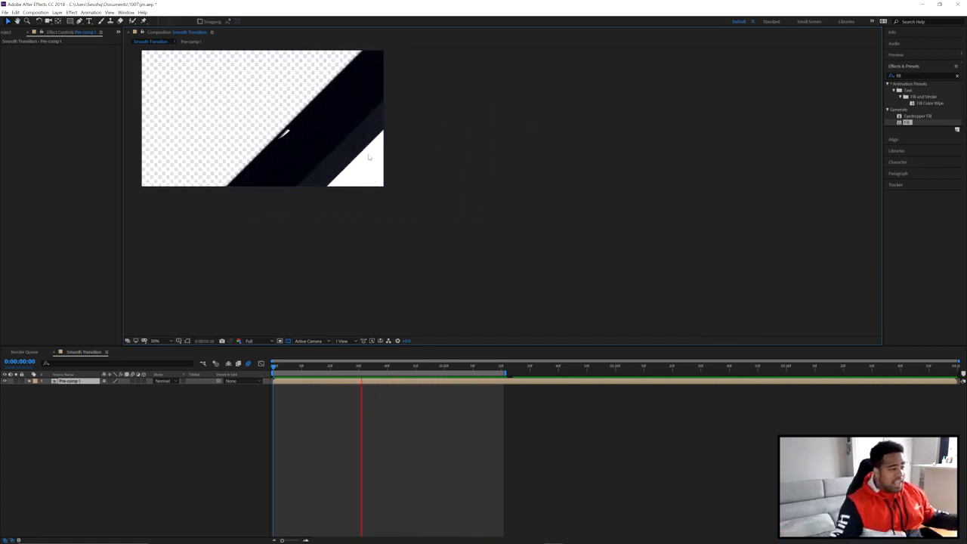
pyautogui.moveTo(285, 129); pyautogui.dragTo(524, 202)
pyautogui.scroll(2, 504, 214)
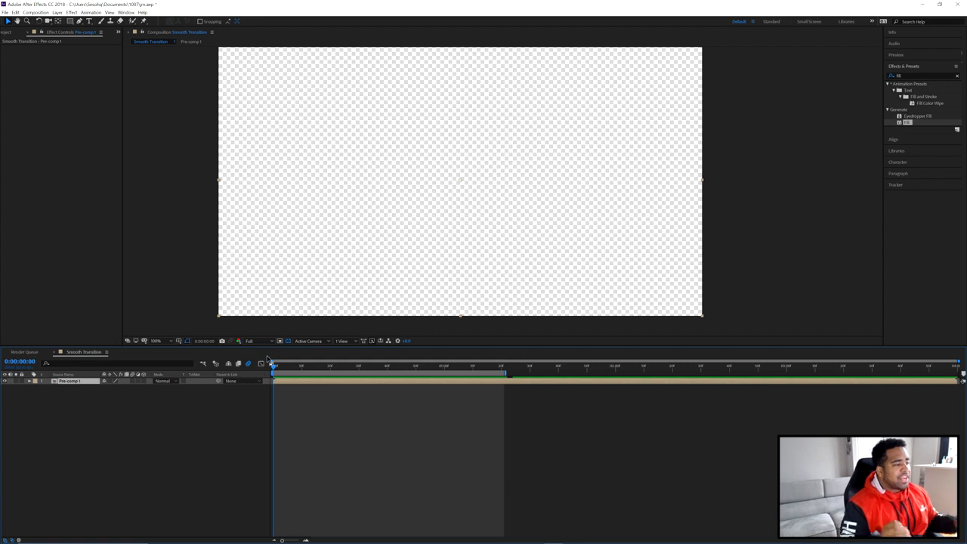
pyautogui.press('space')
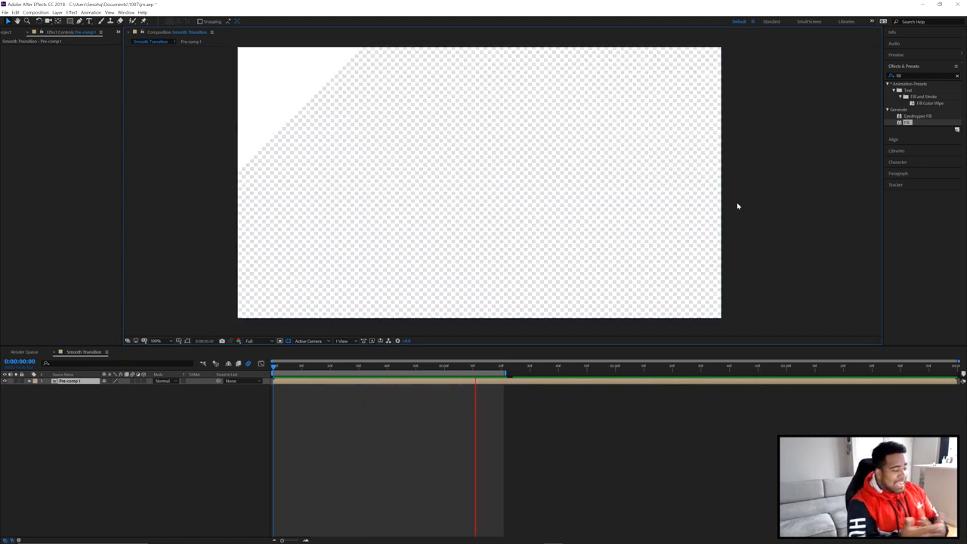
pyautogui.press('space')
pyautogui.press('space')
pyautogui.press('space')
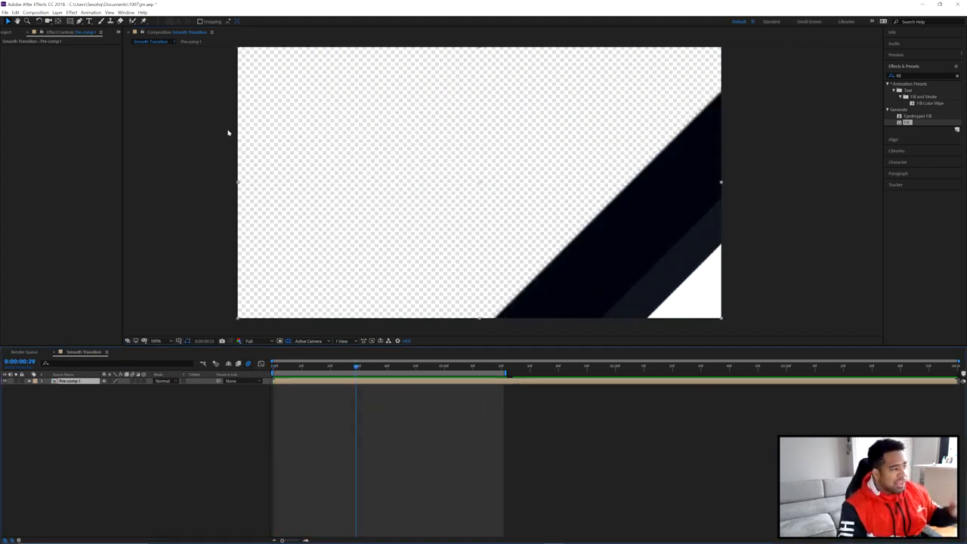
# Step: Create a new composition, Comp 2, at 1920 x 1080 px and 60 frames per second with a duration of 0:00:04:00
pyautogui.click(36, 12)
pyautogui.click(53, 21)
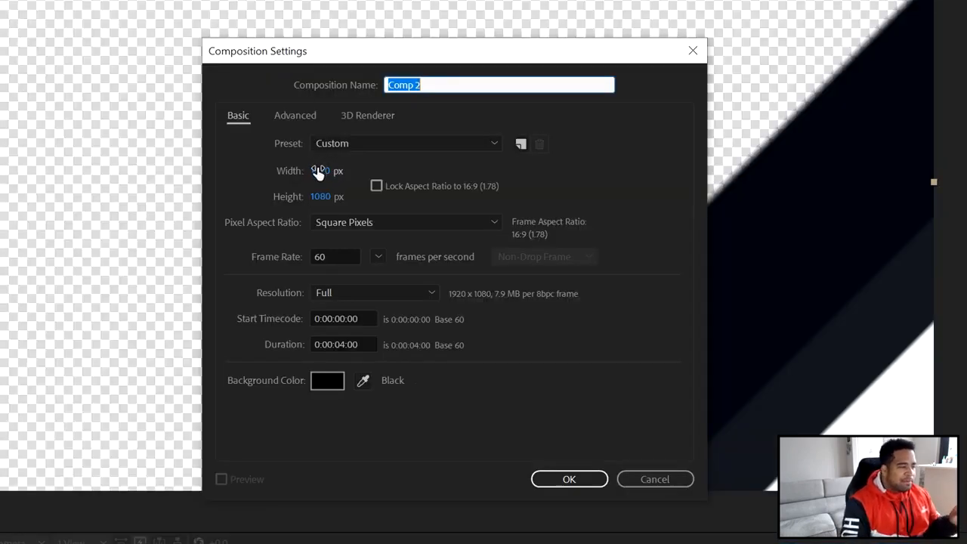
pyautogui.click(322, 171)
pyautogui.click(333, 190)
pyautogui.click(327, 196)
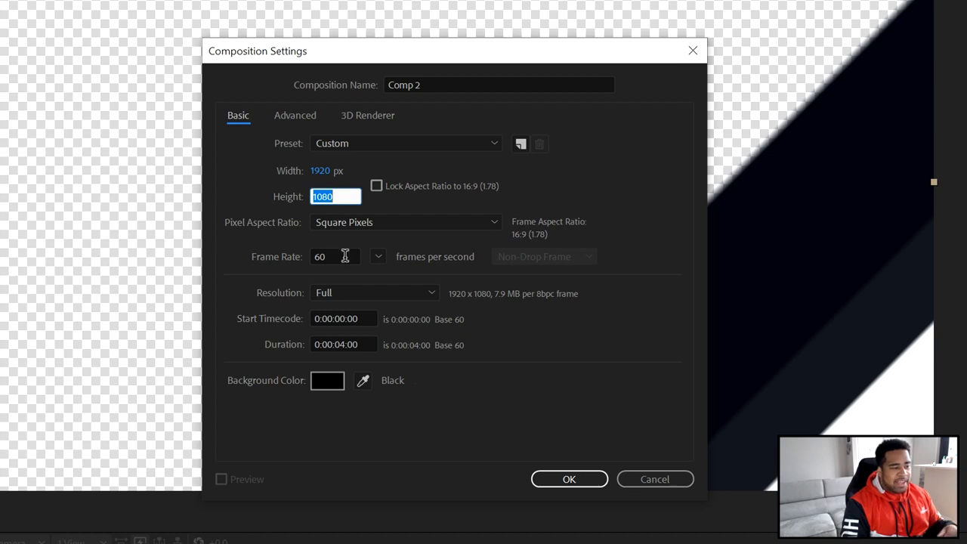
pyautogui.click(343, 256)
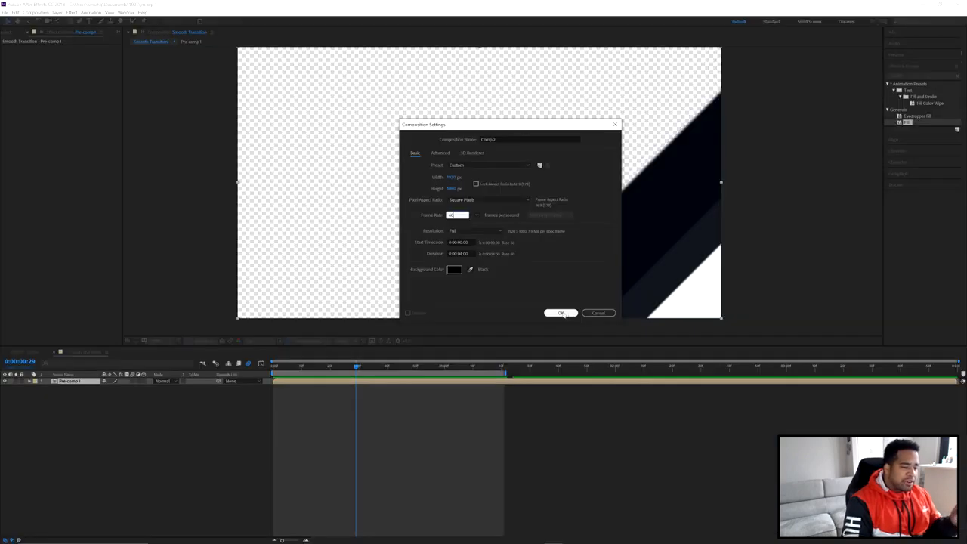
pyautogui.click(569, 479)
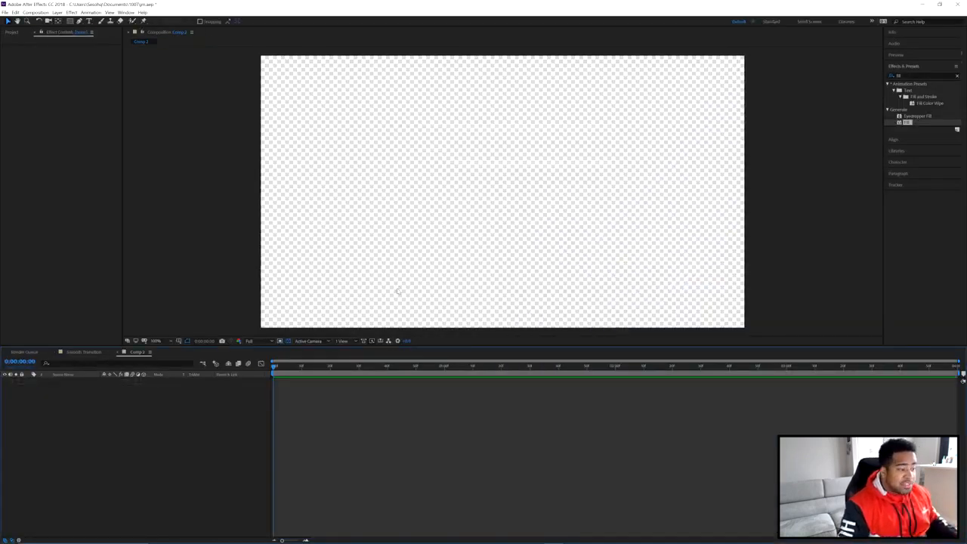
# Step: Draw a large rectangle shape over the lower part of the frame, extending well past its side and bottom edges
pyautogui.scroll(-2, 422, 248)
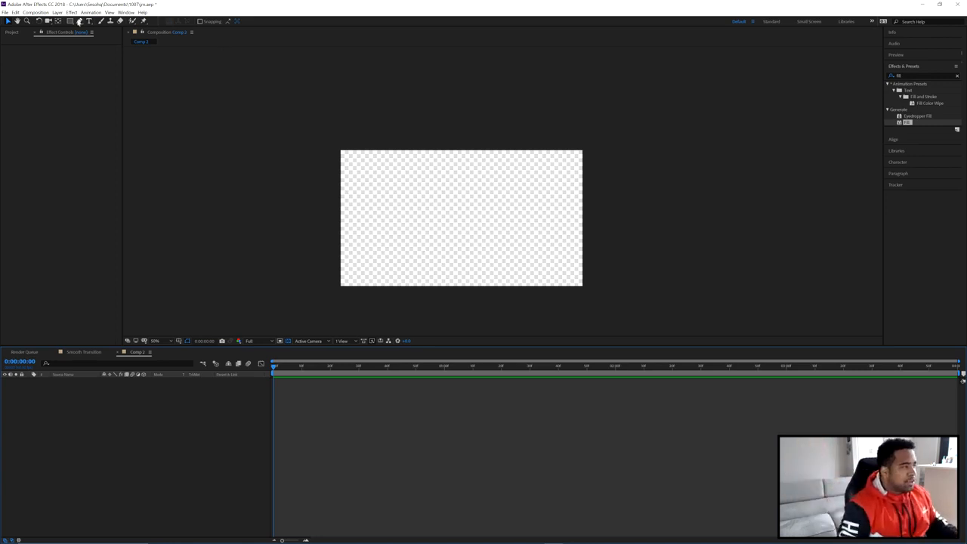
pyautogui.click(71, 21)
pyautogui.click(107, 22)
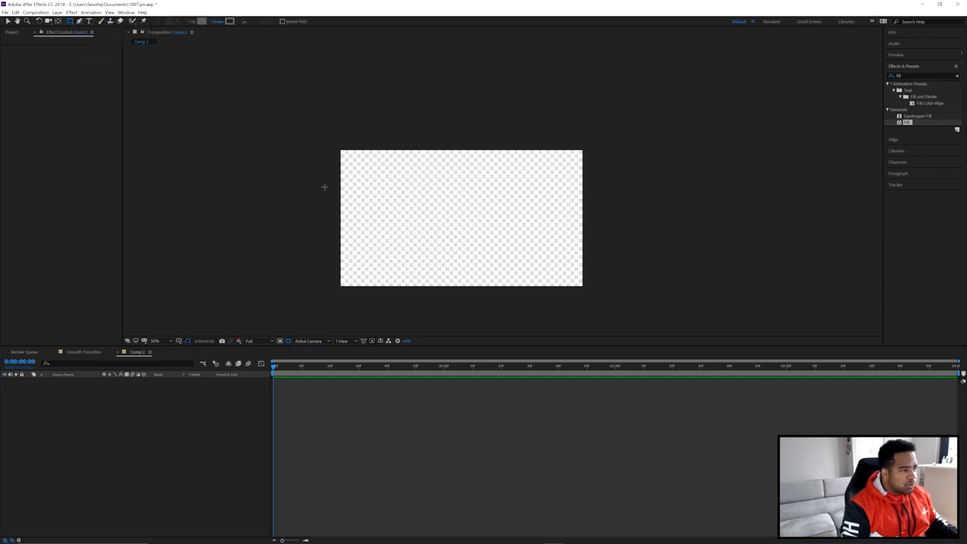
pyautogui.moveTo(293, 198); pyautogui.dragTo(826, 395)
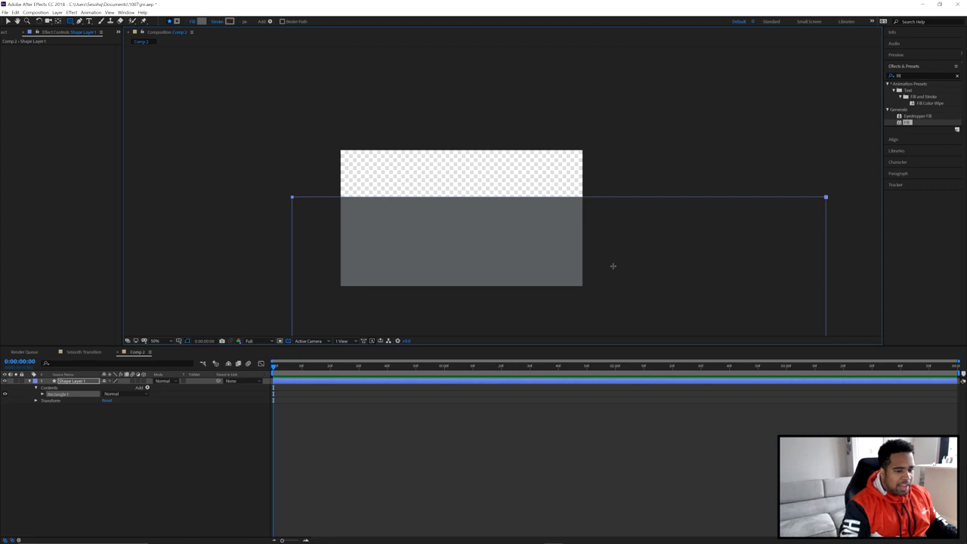
# Step: Rotate the rectangle shape layer counterclockwise so that its long upper edge runs diagonally across the frame
pyautogui.scroll(-2, 575, 229)
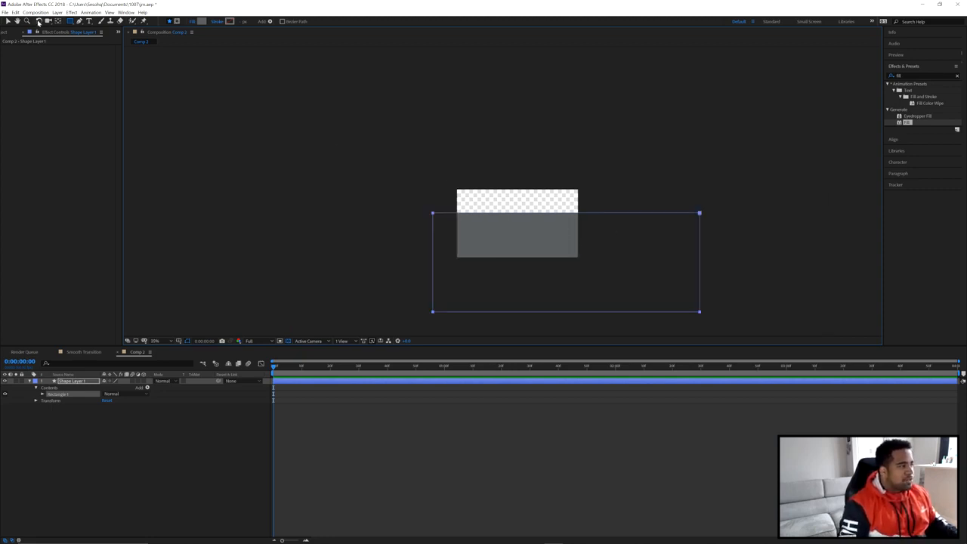
pyautogui.click(38, 22)
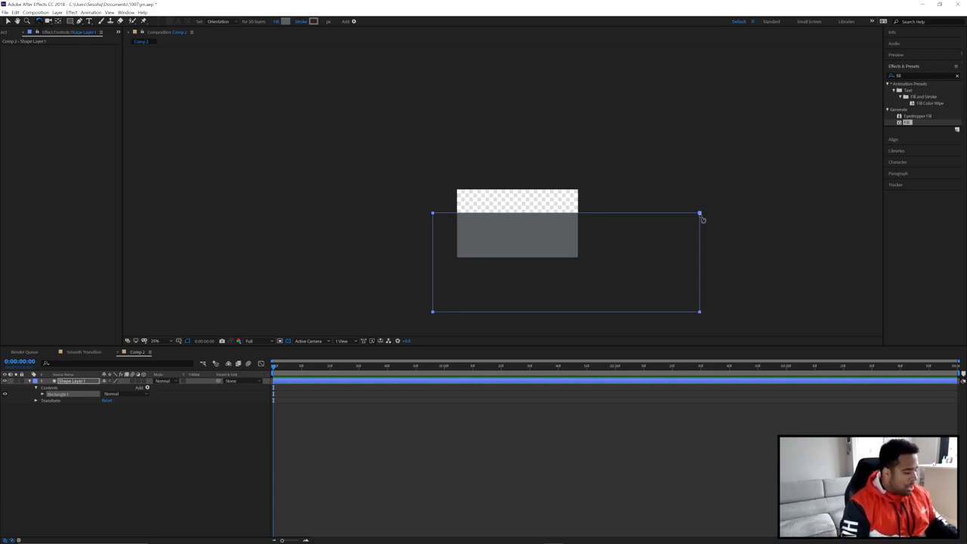
pyautogui.moveTo(701, 215); pyautogui.dragTo(621, 123)
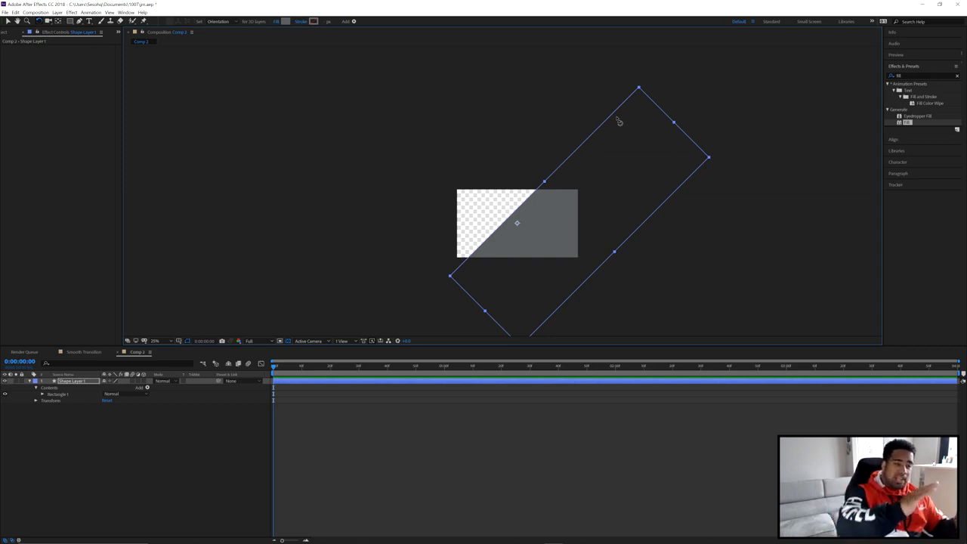
# Step: Move and widen the rotated rectangle until it covers the entire frame
pyautogui.click(8, 21)
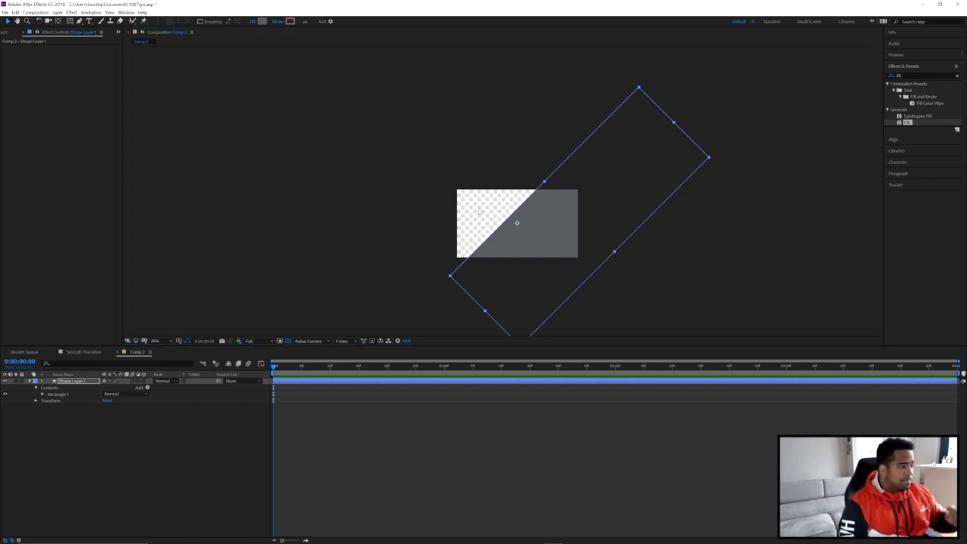
pyautogui.moveTo(571, 241); pyautogui.dragTo(520, 237)
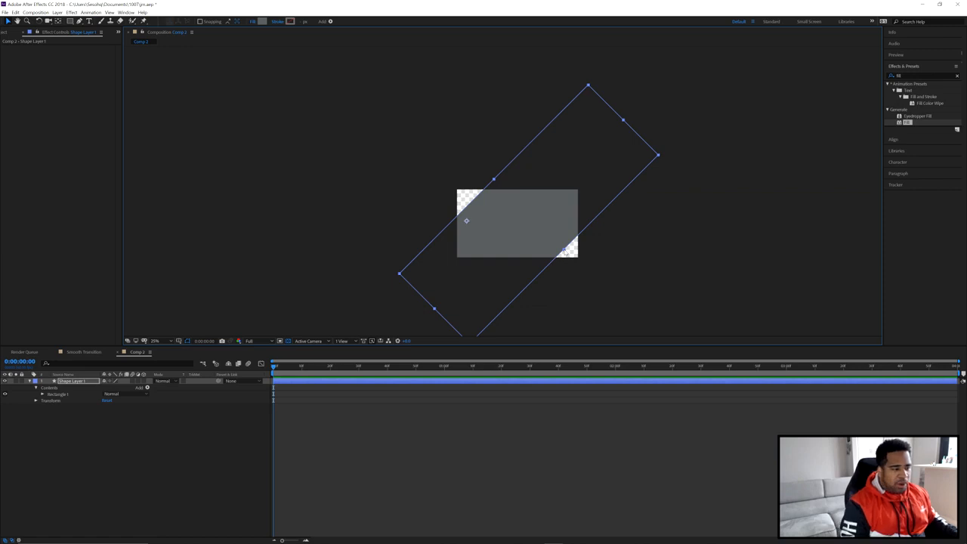
pyautogui.moveTo(565, 251)
pyautogui.mouseDown()
pyautogui.moveTo(628, 281)
pyautogui.moveTo(558, 247)
pyautogui.mouseUp()
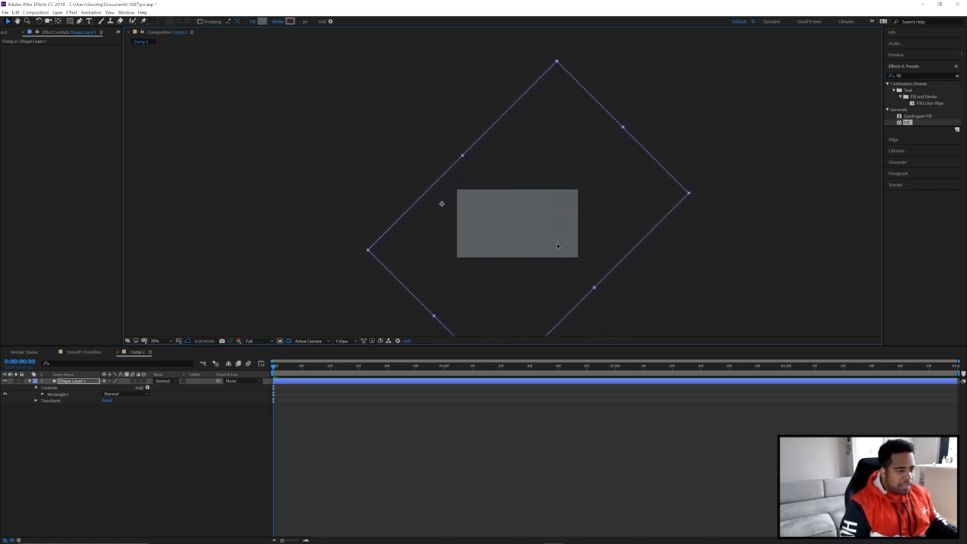
pyautogui.moveTo(594, 287); pyautogui.dragTo(578, 272)
pyautogui.moveTo(511, 225)
pyautogui.mouseDown()
pyautogui.moveTo(519, 238)
pyautogui.moveTo(509, 217)
pyautogui.mouseUp()
pyautogui.moveTo(580, 285); pyautogui.dragTo(570, 275)
pyautogui.moveTo(527, 234); pyautogui.dragTo(523, 233)
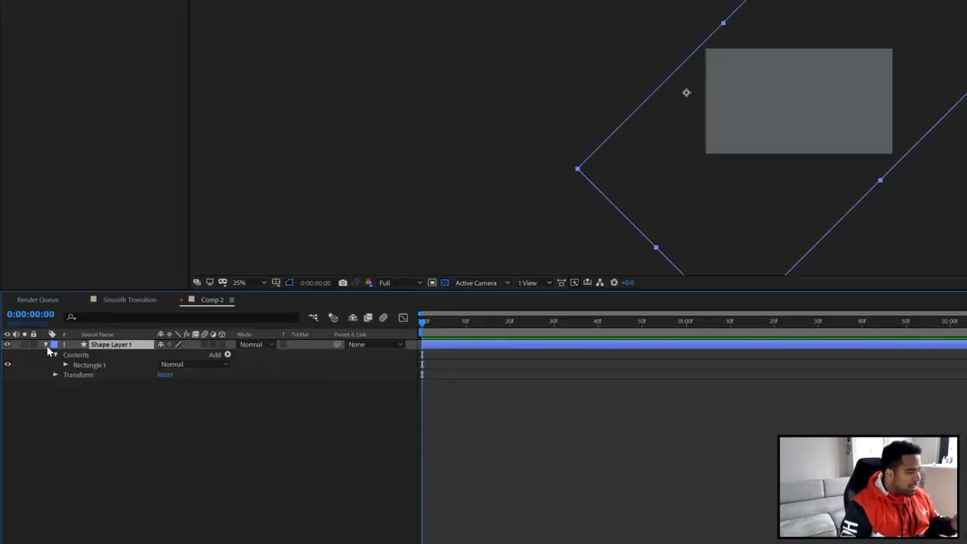
# Step: Show only the Position property of Shape Layer 1 and set a Position keyframe at 0:00:00:00
pyautogui.click(46, 347)
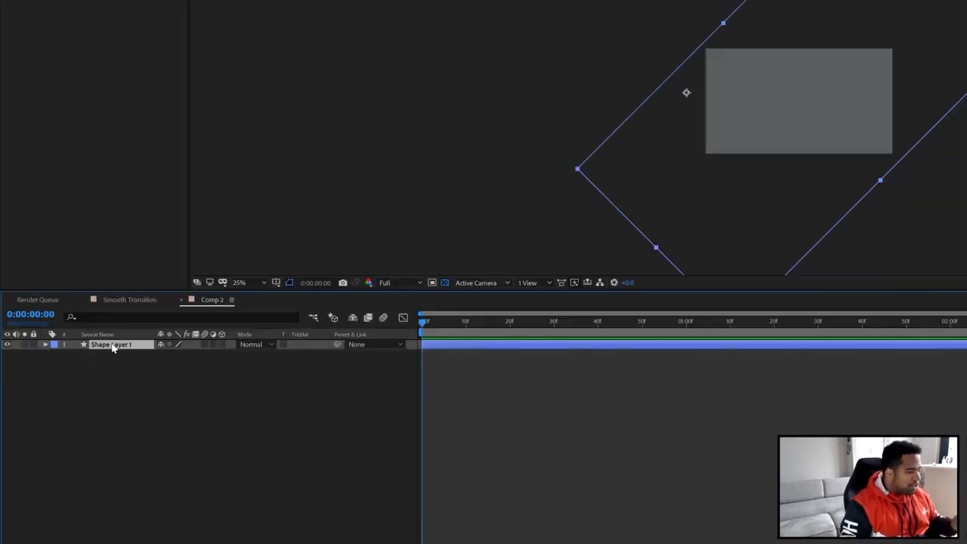
pyautogui.press('p')
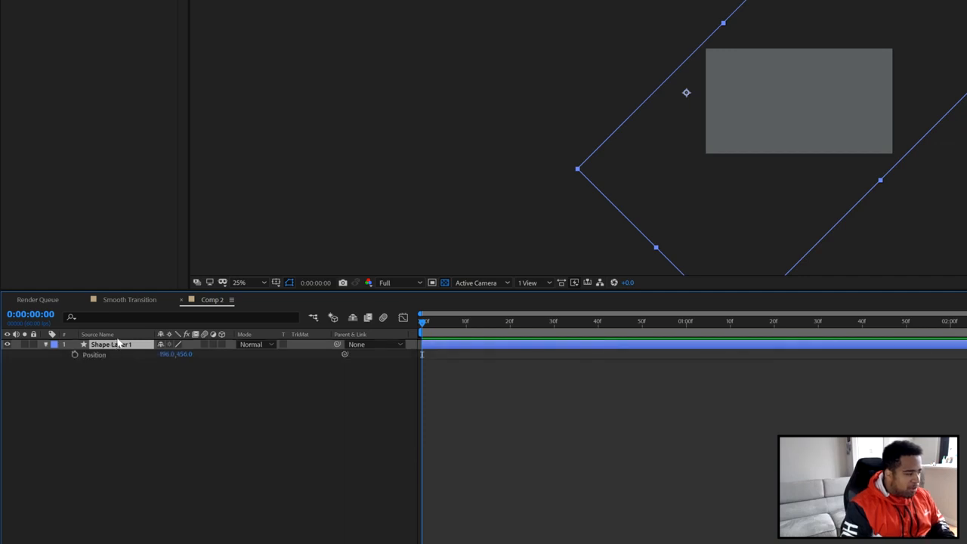
pyautogui.moveTo(424, 323)
pyautogui.mouseDown()
pyautogui.moveTo(446, 325)
pyautogui.moveTo(409, 326)
pyautogui.mouseUp()
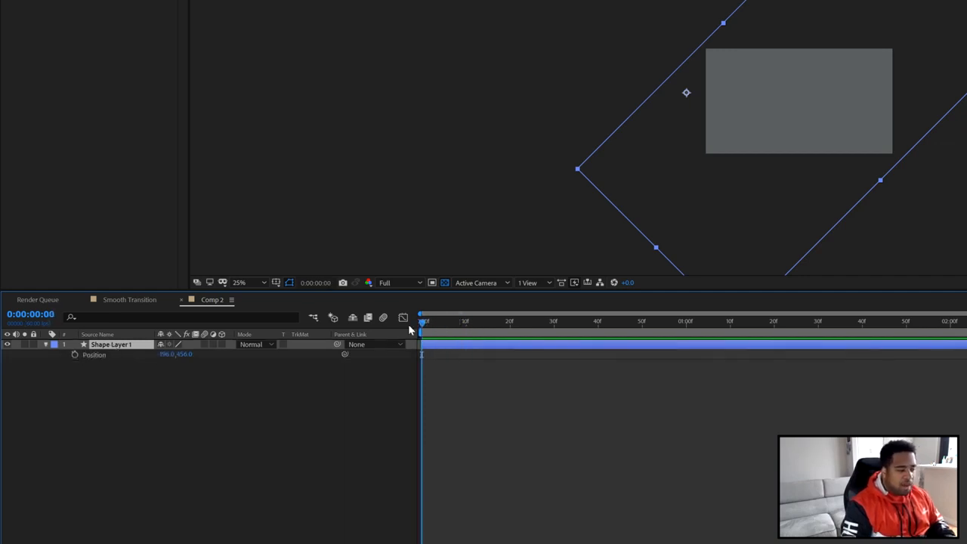
pyautogui.click(74, 354)
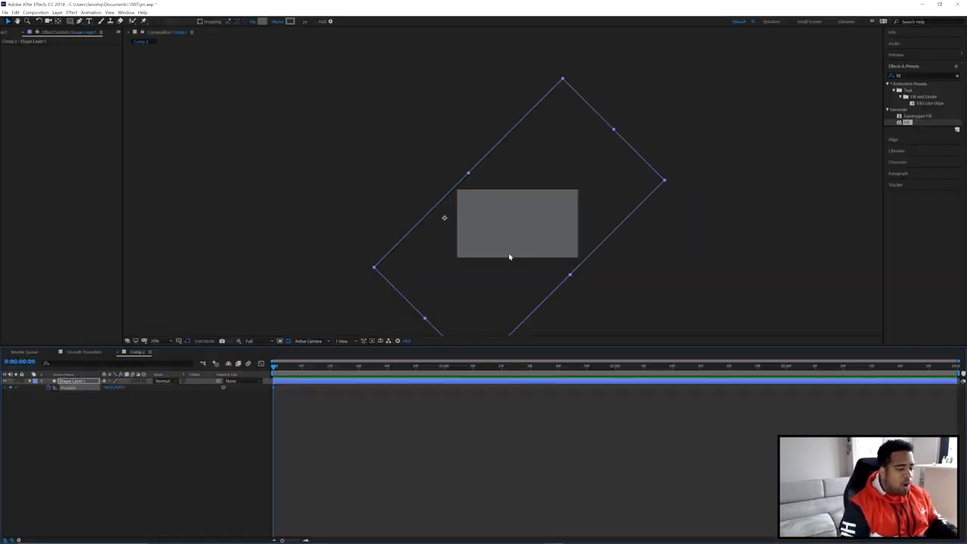
# Step: Check the duration in the composition settings of Comp 2
pyautogui.moveTo(510, 257); pyautogui.dragTo(449, 218)
pyautogui.rightClick(470, 392)
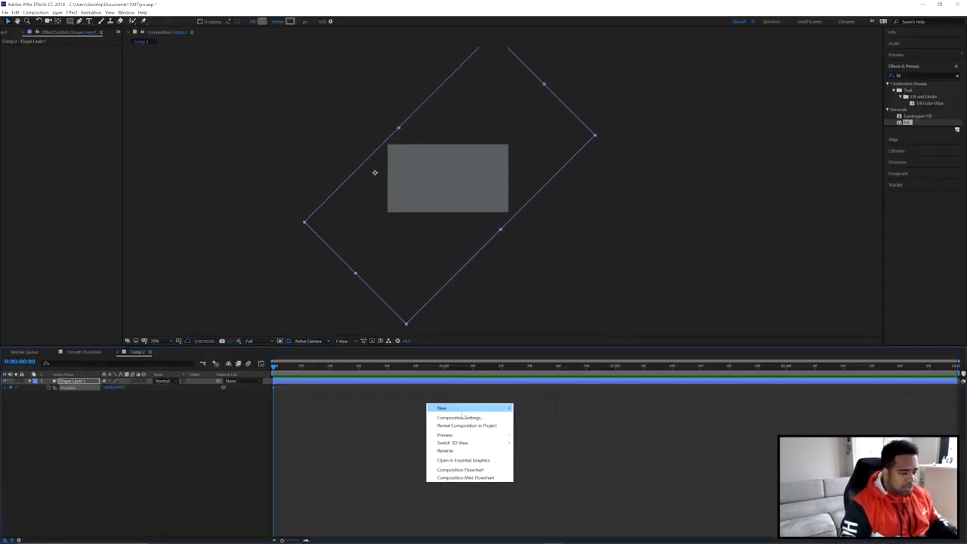
pyautogui.click(500, 402)
pyautogui.click(461, 254)
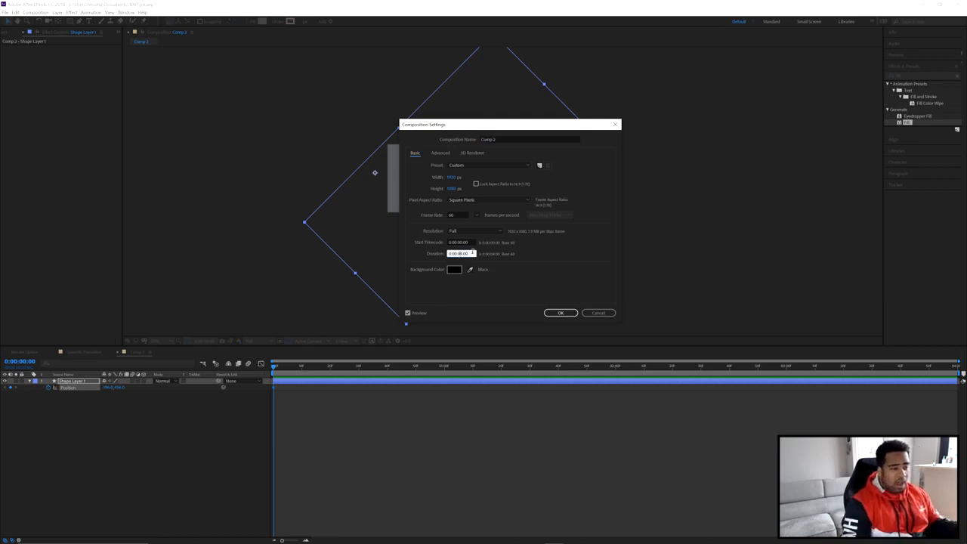
pyautogui.click(561, 313)
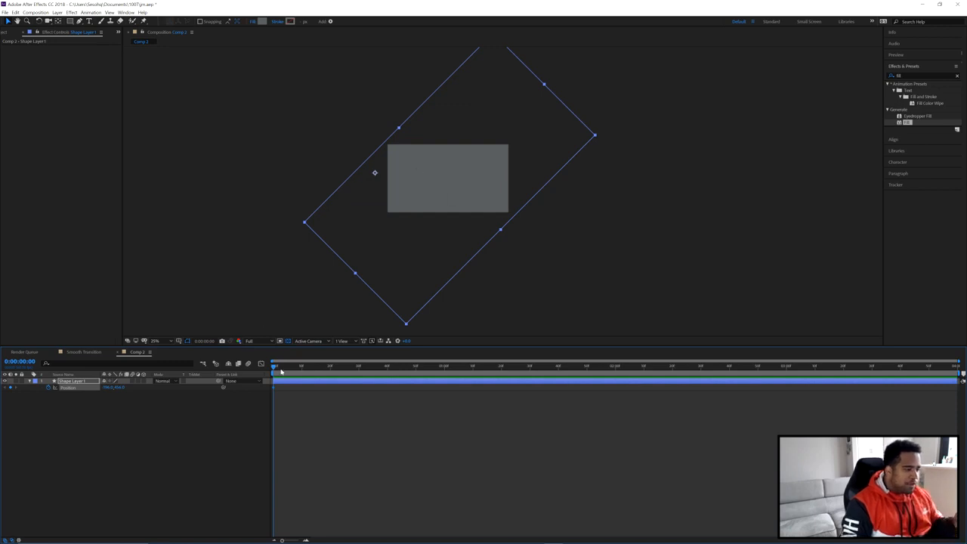
# Step: Place the rectangle beyond the frame's lower-right corner at 0:00:00:00 and beyond its upper-left corner at 0:00:01:10
pyautogui.moveTo(398, 169); pyautogui.dragTo(512, 254)
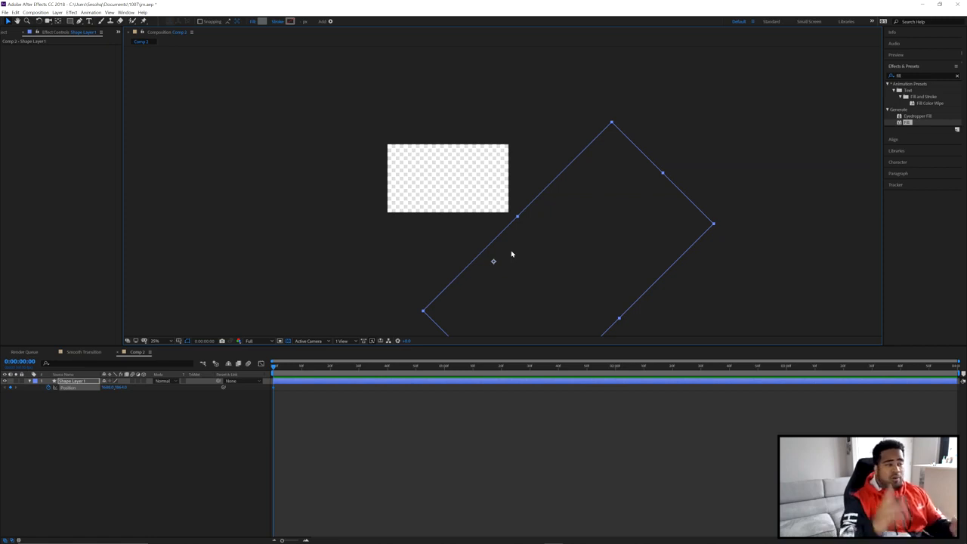
pyautogui.moveTo(556, 265); pyautogui.dragTo(519, 201)
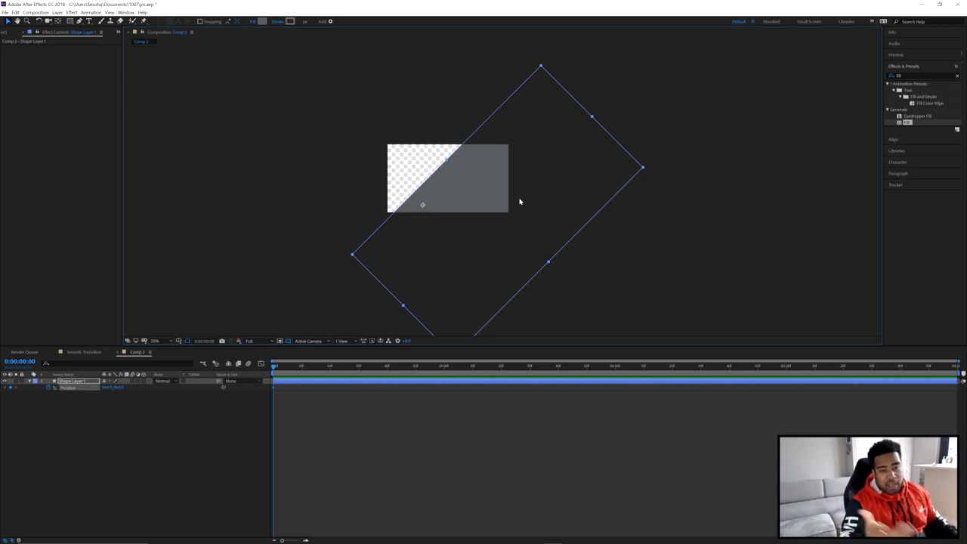
pyautogui.moveTo(480, 213); pyautogui.dragTo(533, 238)
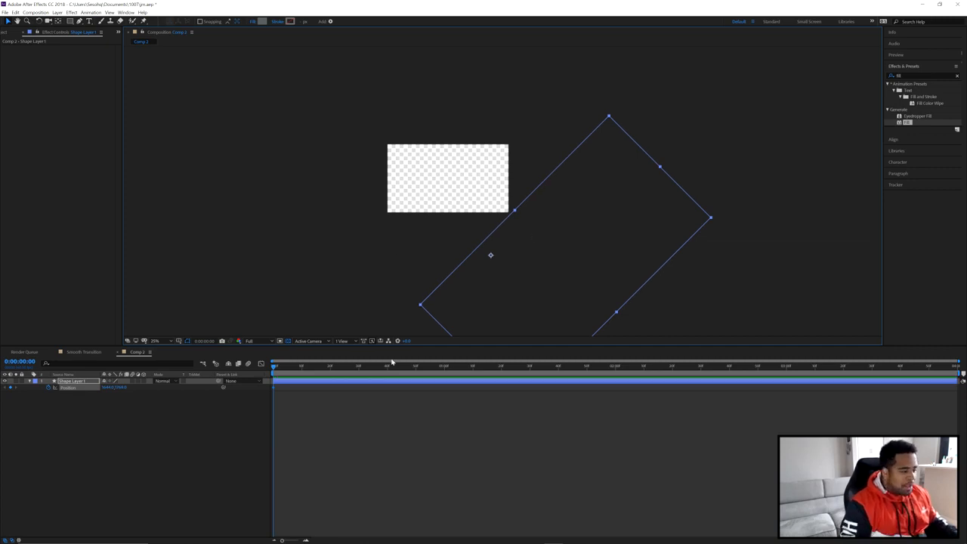
pyautogui.moveTo(415, 369); pyautogui.dragTo(473, 370)
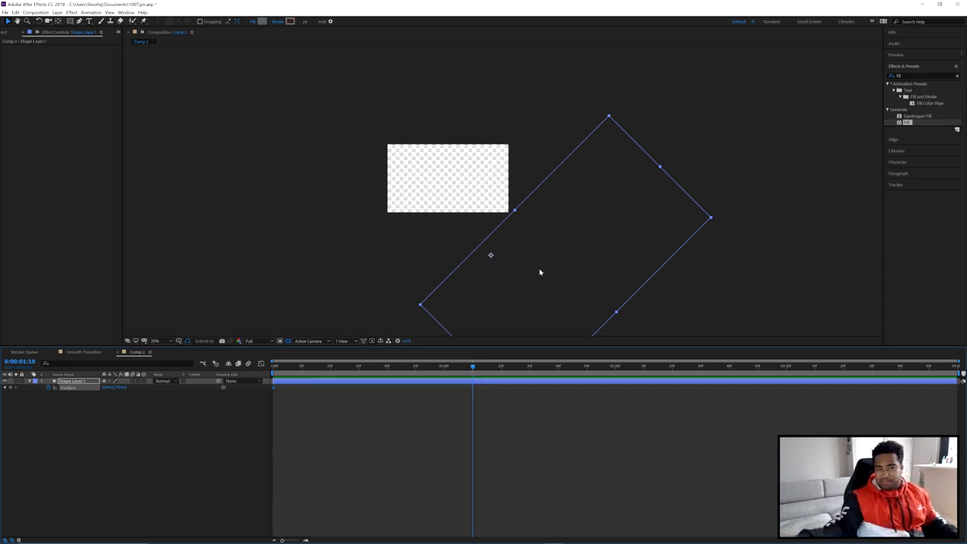
pyautogui.moveTo(581, 291); pyautogui.dragTo(378, 148)
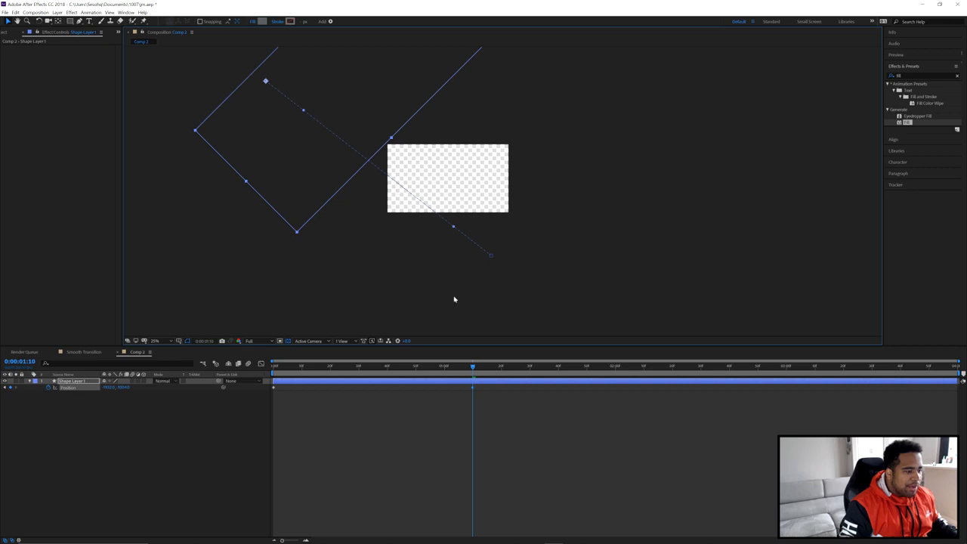
# Step: Play the wipe from the start and inspect the diagonal edge closely around 0:00:00:21
pyautogui.moveTo(470, 369); pyautogui.dragTo(265, 353)
pyautogui.press('space')
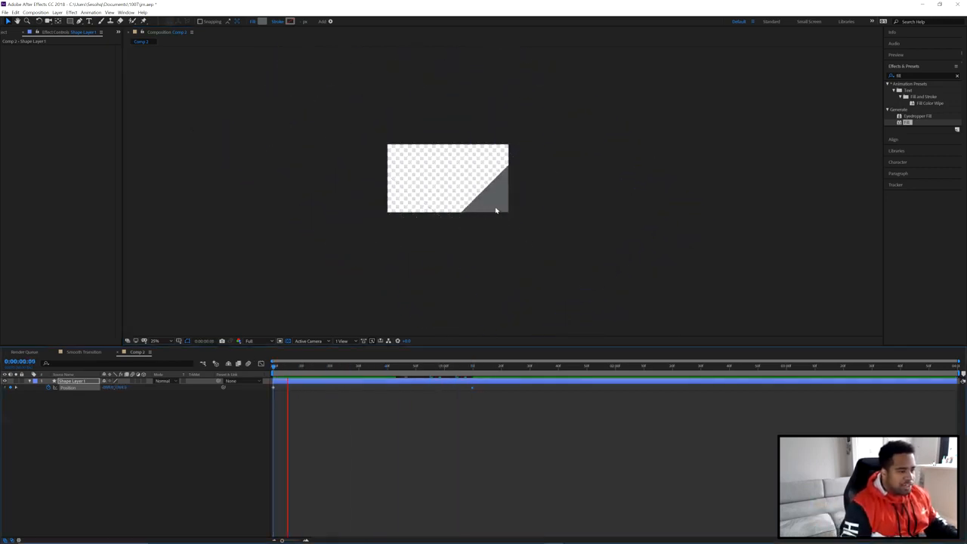
pyautogui.moveTo(381, 366); pyautogui.dragTo(329, 371)
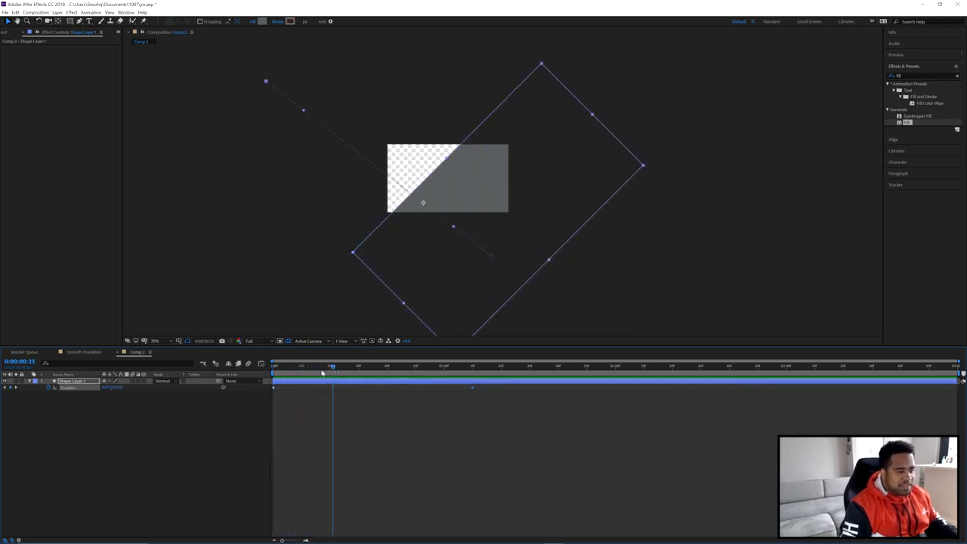
pyautogui.scroll(4, 454, 173)
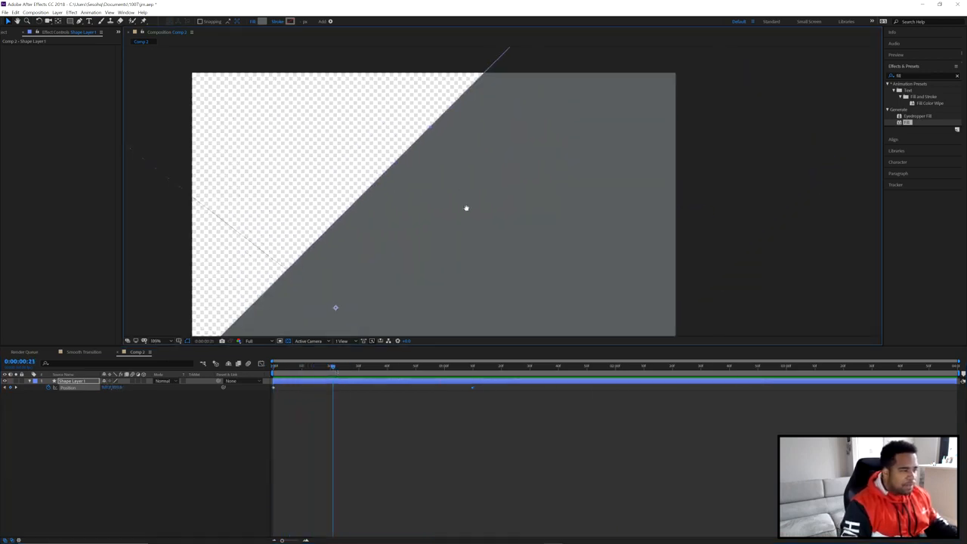
# Step: Play the diagonal wipe from the start to review its un-eased motion
pyautogui.scroll(-2, 468, 189)
pyautogui.scroll(2, 457, 276)
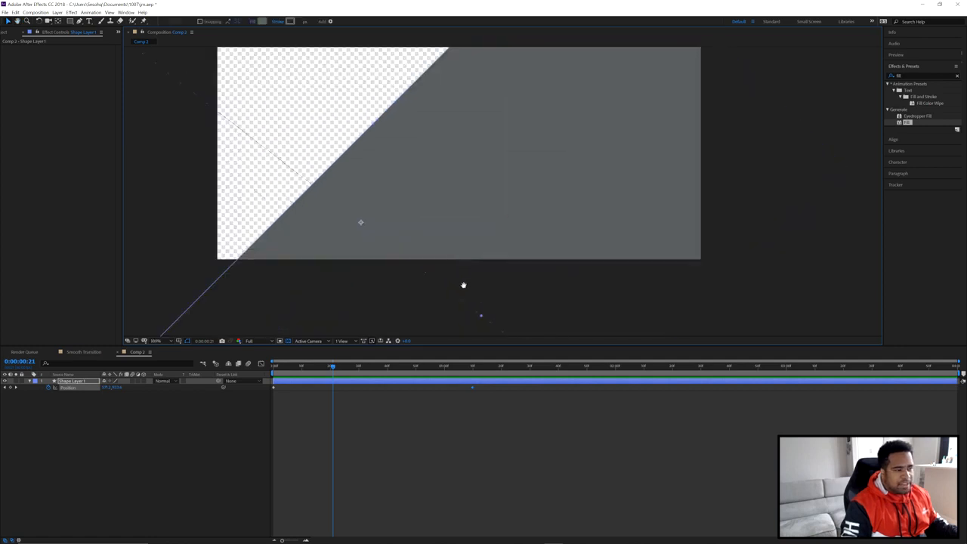
pyautogui.press('space')
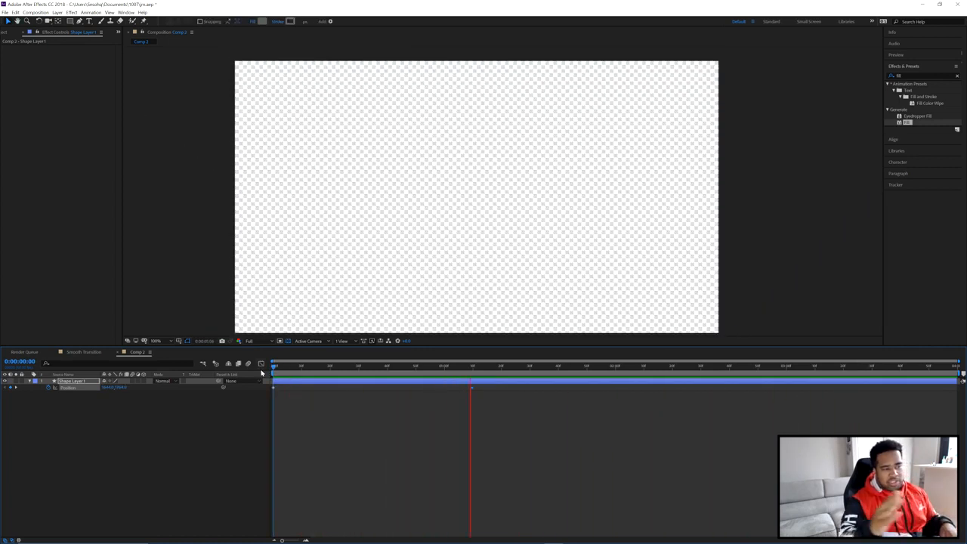
pyautogui.press('space')
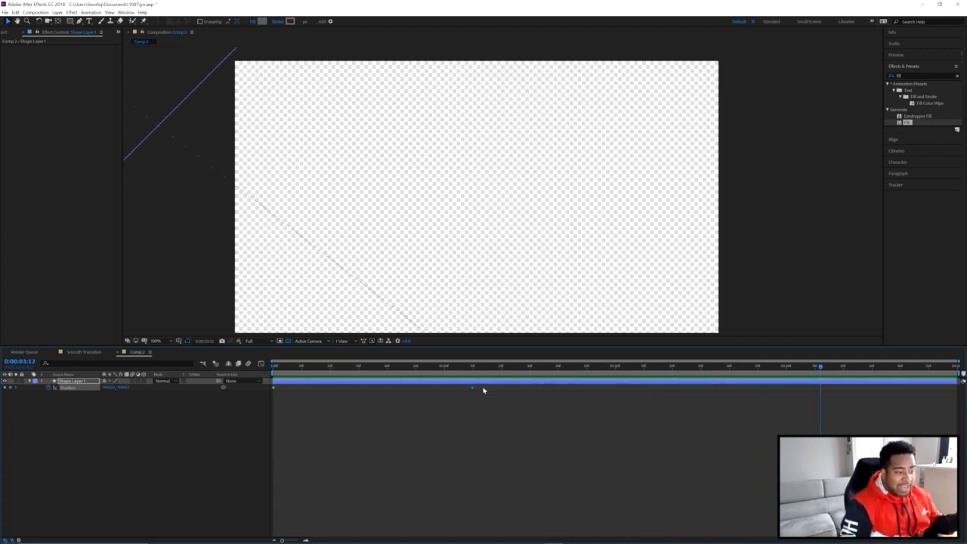
# Step: Toggle Shape Layer 1 between its Position, animated and modified properties, and collapse the layer
pyautogui.click(403, 383)
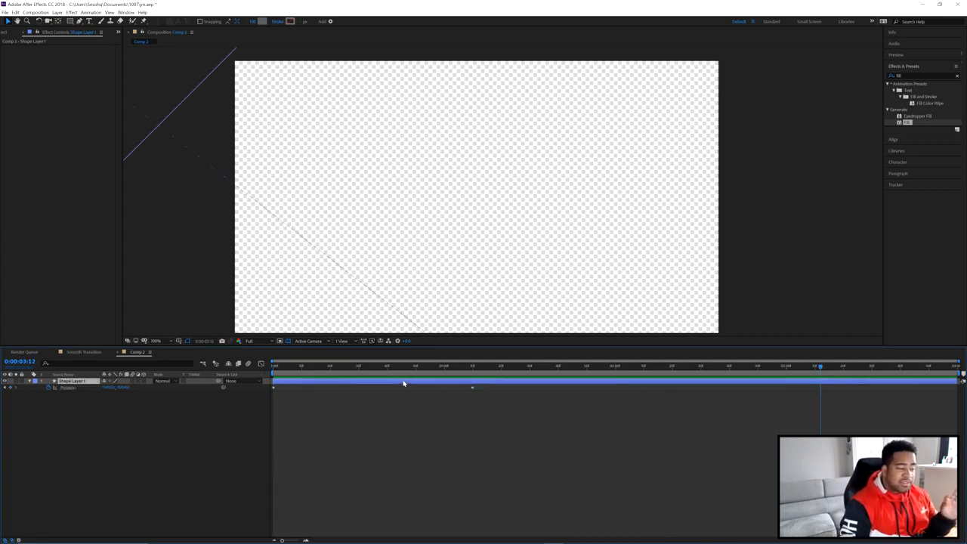
pyautogui.press('p')
pyautogui.press('p')
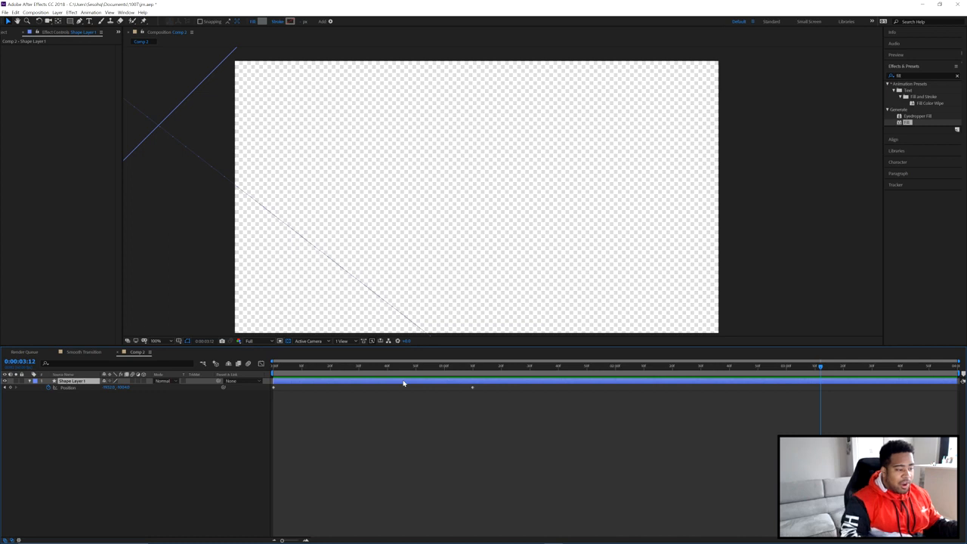
pyautogui.press('u')
pyautogui.press('u')
pyautogui.press('u')
pyautogui.press('u')
pyautogui.press('u')
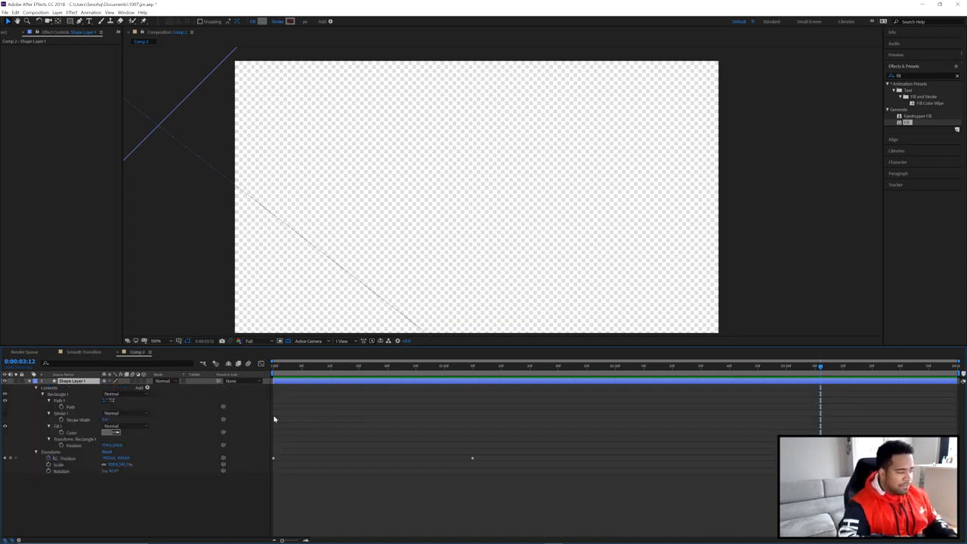
pyautogui.press('u')
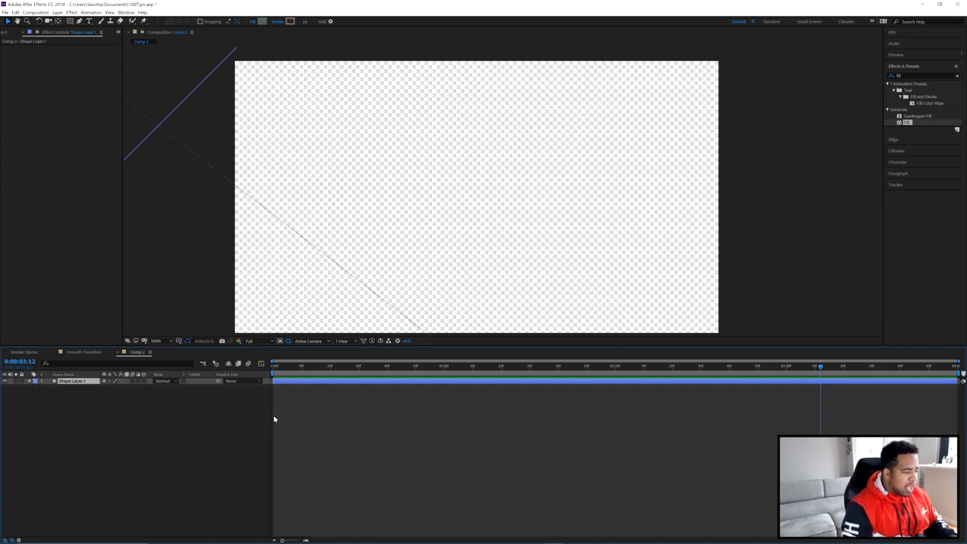
# Step: Reveal the Position property of Shape Layer 1 and apply Easy Ease to both of its keyframes
pyautogui.press('p')
pyautogui.moveTo(489, 390); pyautogui.dragTo(273, 390)
pyautogui.rightClick(472, 388)
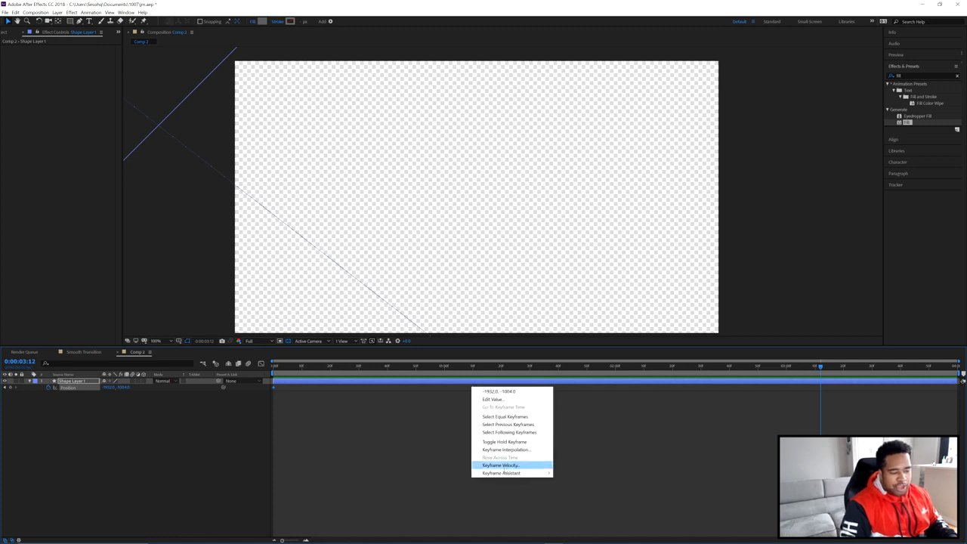
pyautogui.moveTo(505, 473)
pyautogui.click(585, 428)
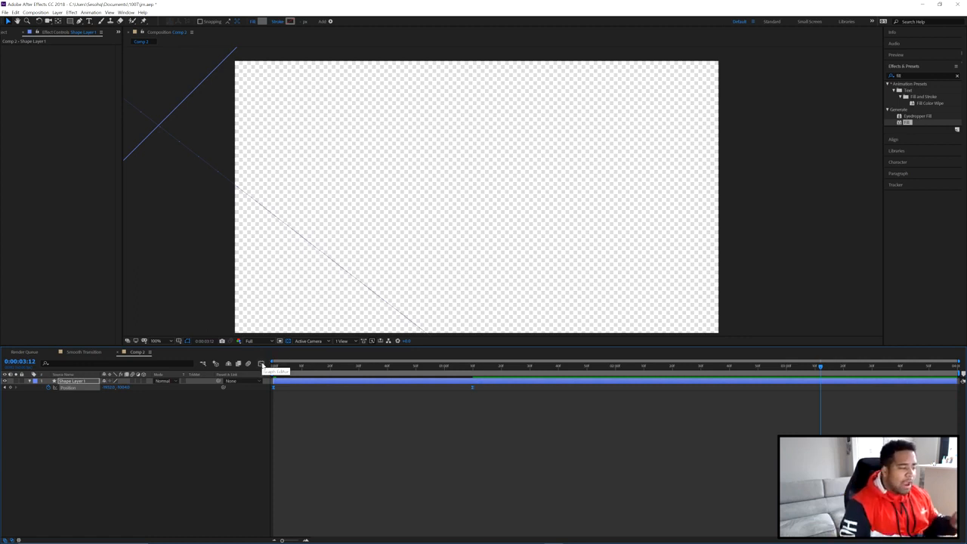
# Step: Show the Position speed graph in the Graph Editor and select both keyframes
pyautogui.click(262, 364)
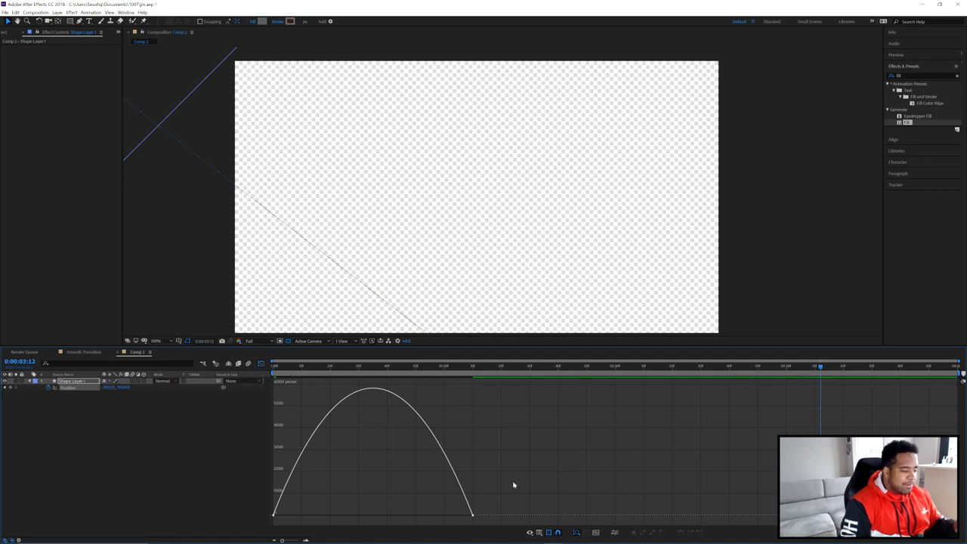
pyautogui.moveTo(386, 515); pyautogui.dragTo(272, 518)
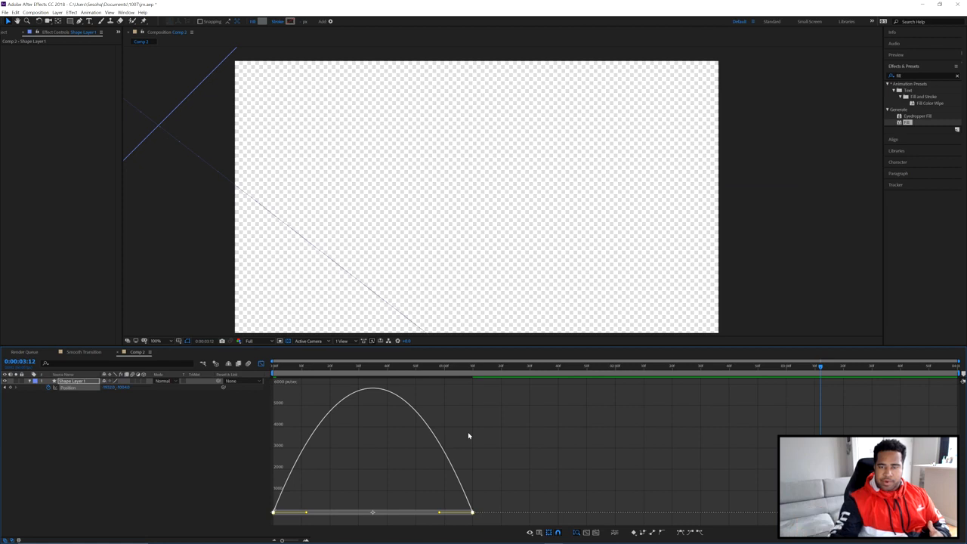
pyautogui.rightClick(474, 435)
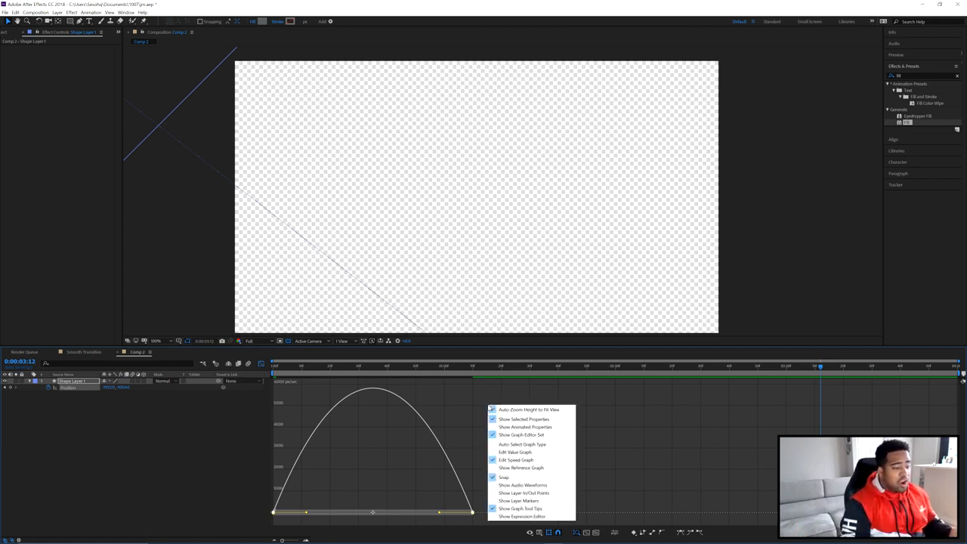
pyautogui.click(532, 460)
pyautogui.moveTo(514, 482); pyautogui.dragTo(264, 521)
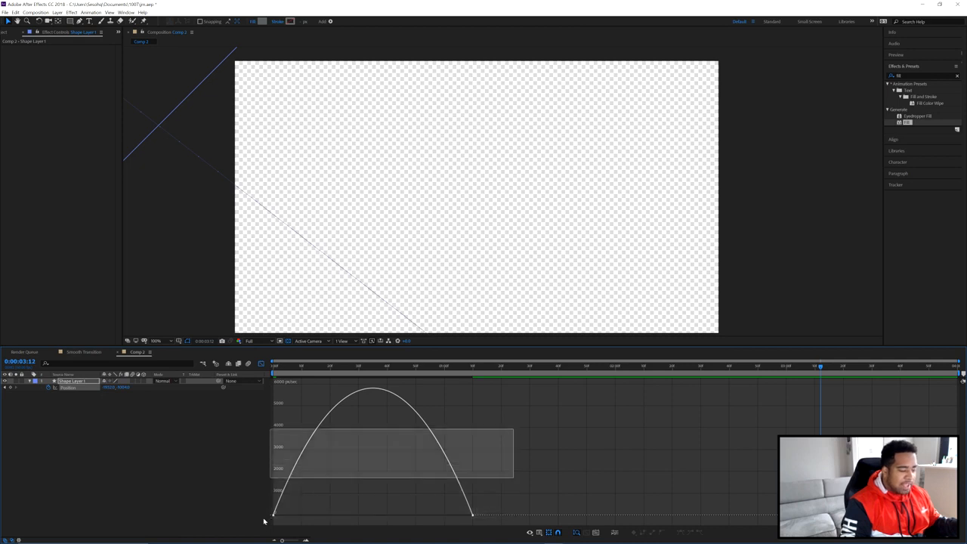
pyautogui.moveTo(493, 493); pyautogui.dragTo(266, 521)
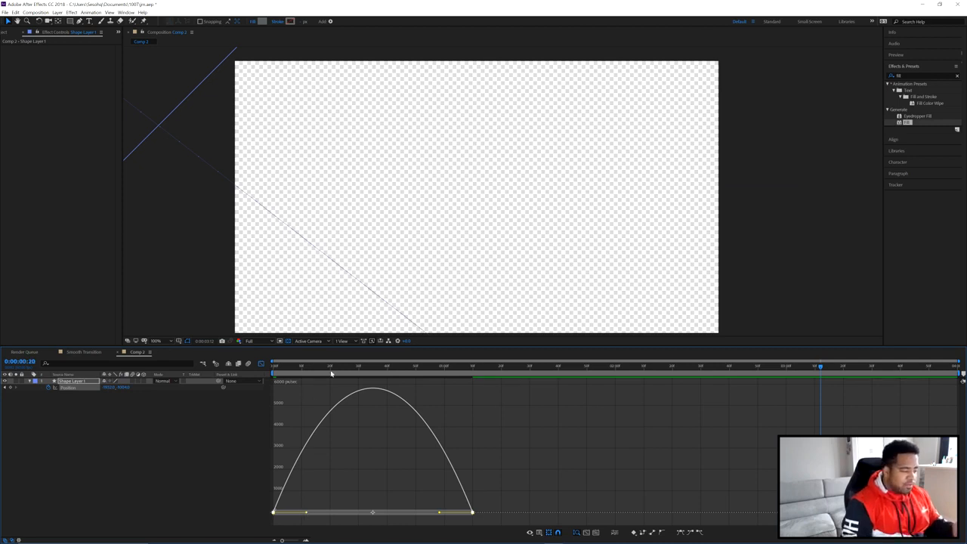
# Step: Lengthen the first keyframe's outgoing handle and slightly lengthen the last keyframe's incoming handle to form a steep speed peak
pyautogui.press('space')
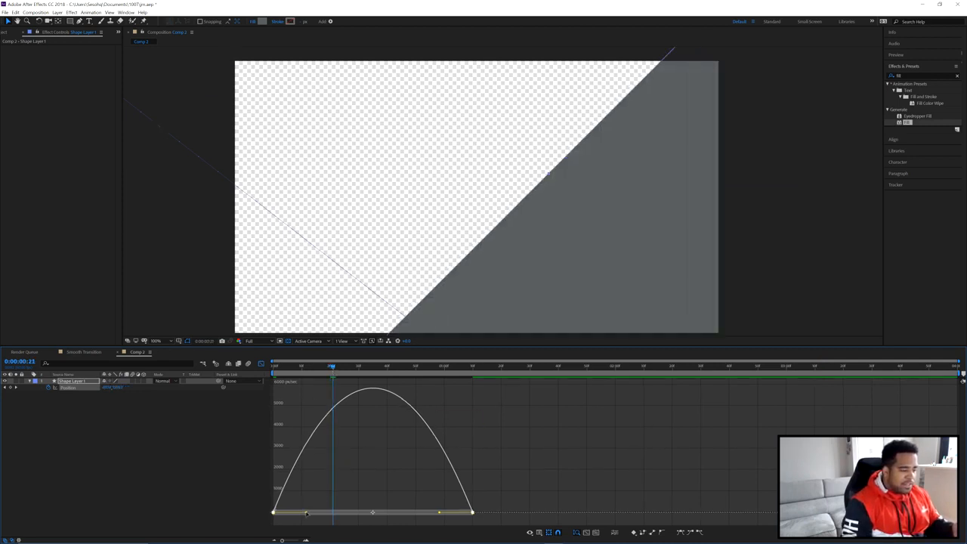
pyautogui.moveTo(312, 515); pyautogui.dragTo(348, 514)
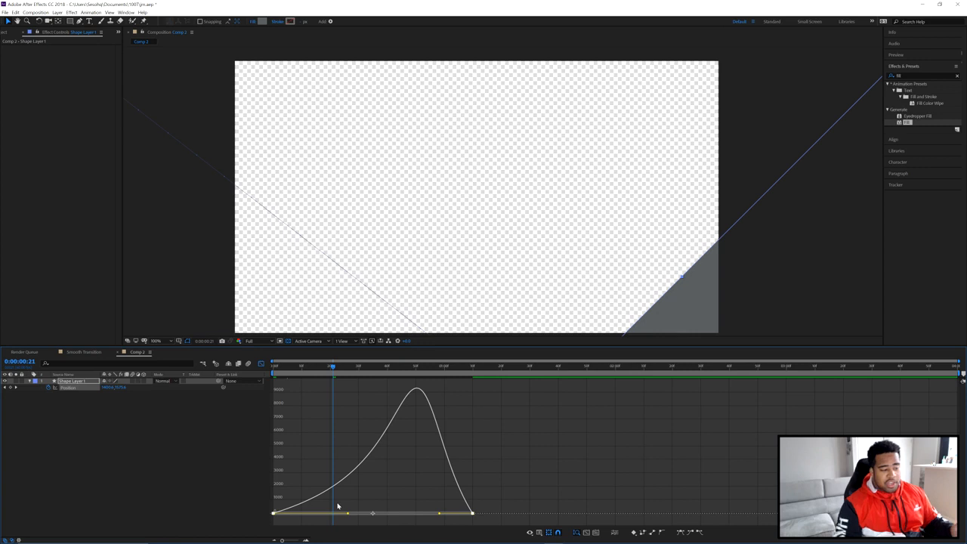
pyautogui.moveTo(334, 369); pyautogui.dragTo(273, 371)
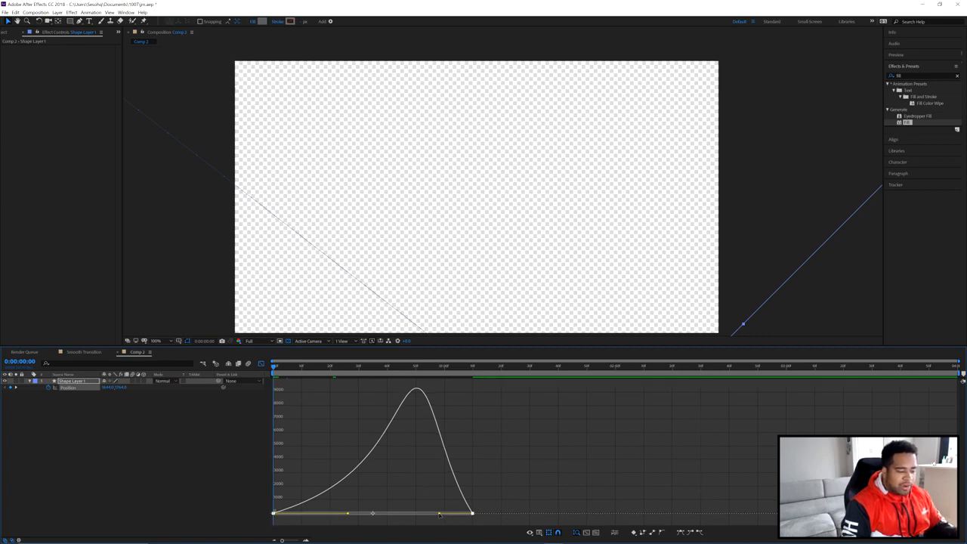
pyautogui.moveTo(439, 514); pyautogui.dragTo(428, 514)
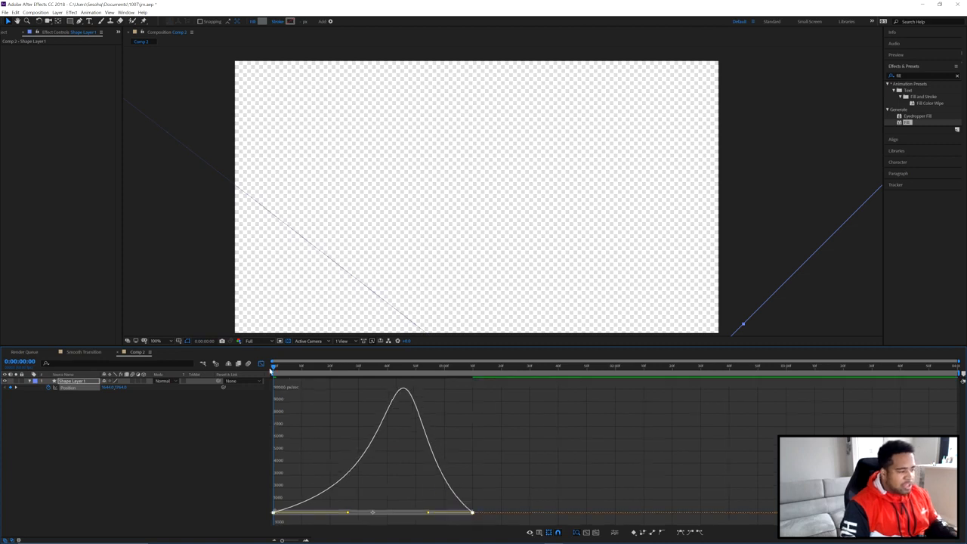
# Step: Close the Graph Editor and play the eased wipe from the start
pyautogui.click(261, 364)
pyautogui.press('space')
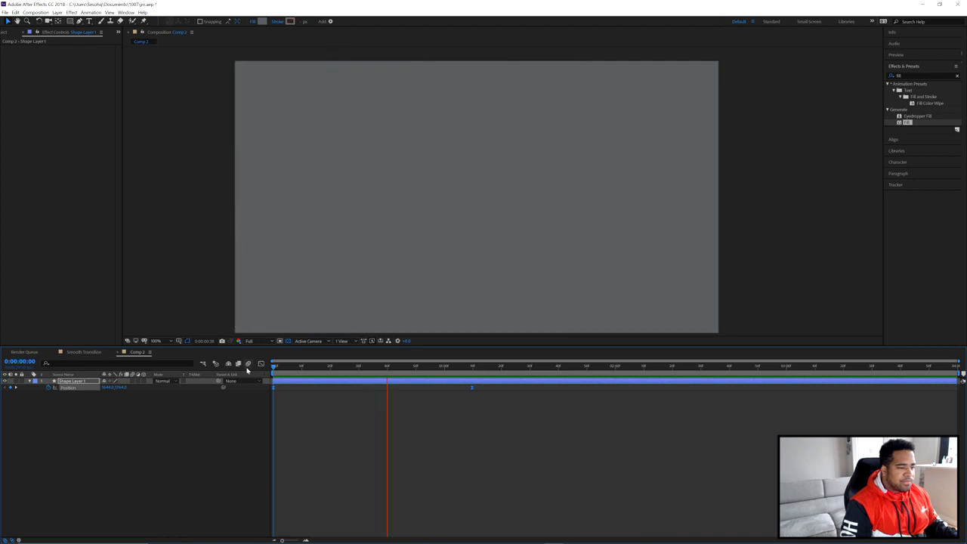
pyautogui.press('space')
# Step: Turn on motion blur for Shape Layer 1 and enable it for the composition, with the playhead at 0:00:00:28
pyautogui.moveTo(288, 369); pyautogui.dragTo(266, 370)
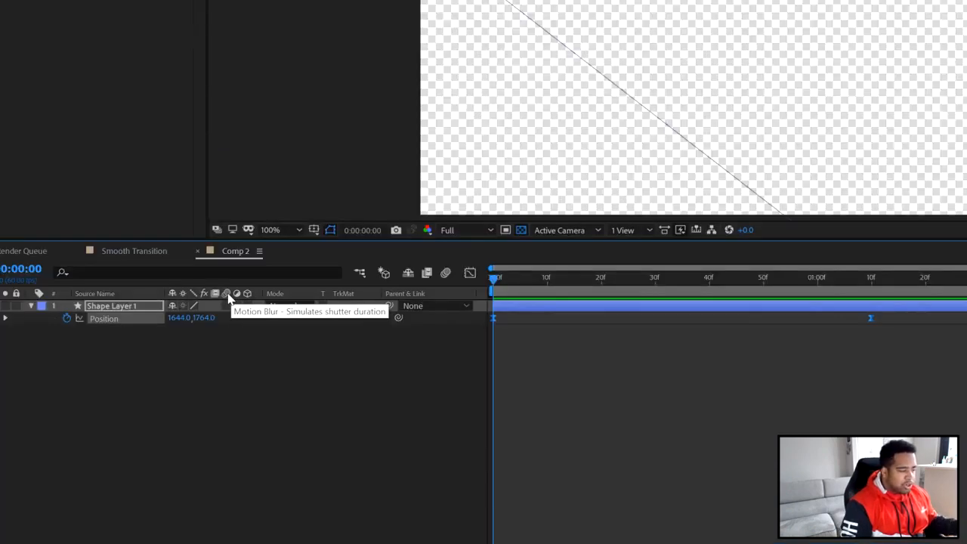
pyautogui.click(226, 306)
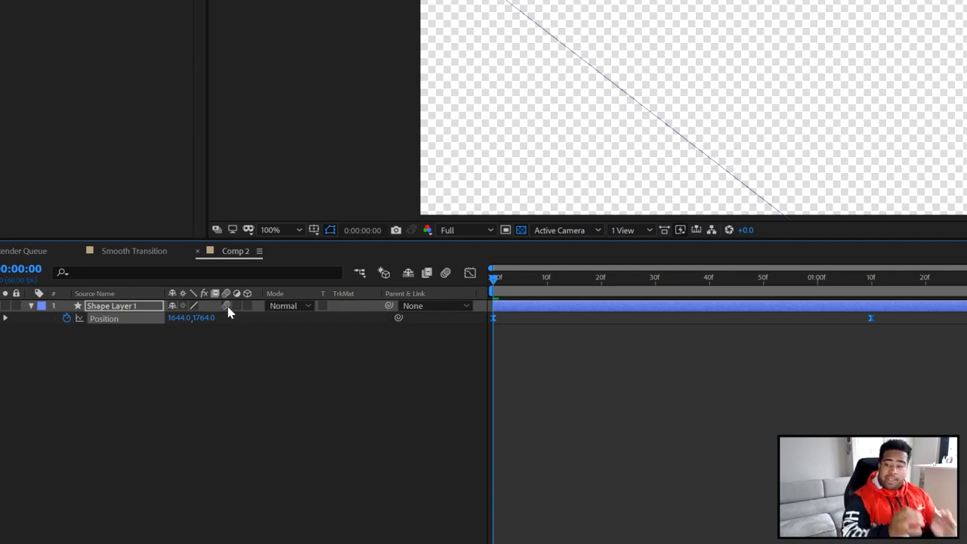
pyautogui.moveTo(558, 277); pyautogui.dragTo(646, 277)
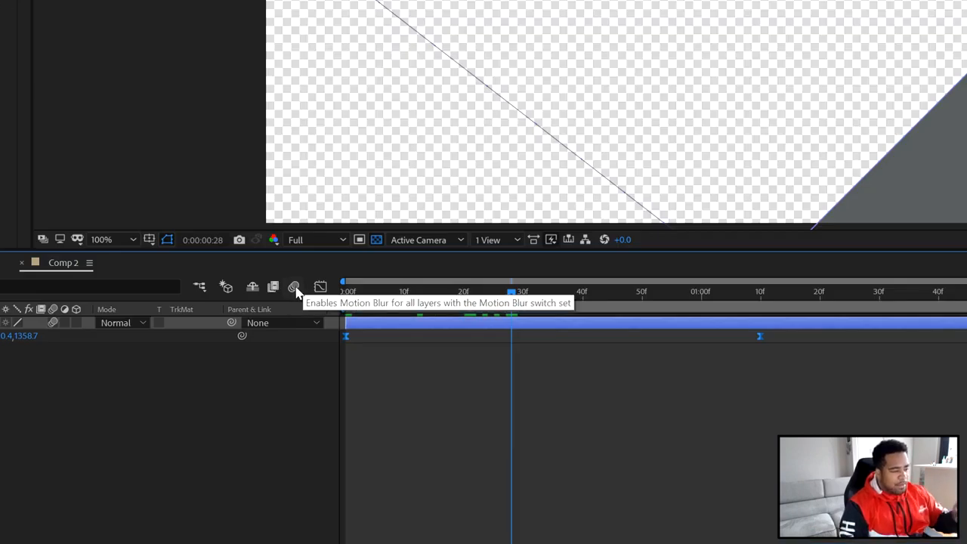
pyautogui.click(294, 288)
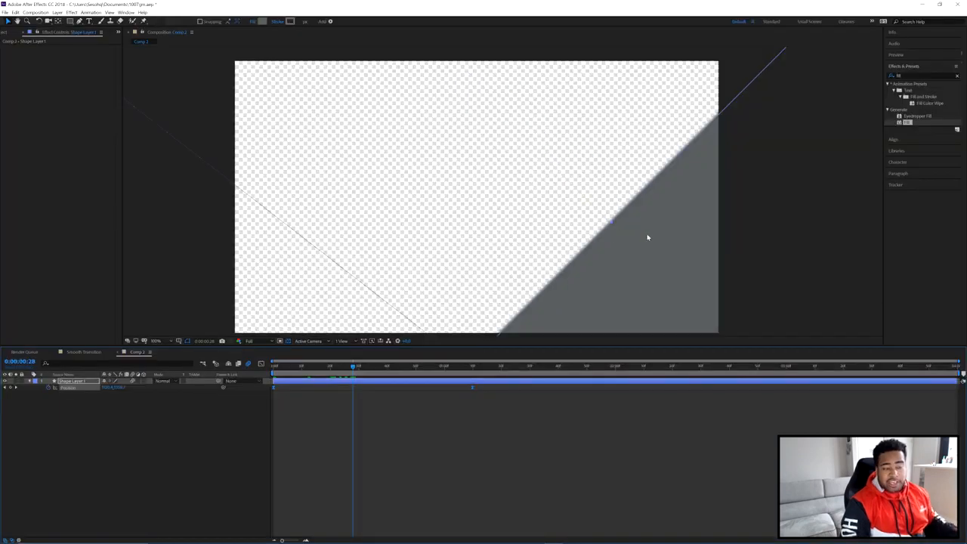
# Step: Inspect the motion blur on the shape's diagonal edge closely at 0:00:00:28
pyautogui.scroll(4, 610, 223)
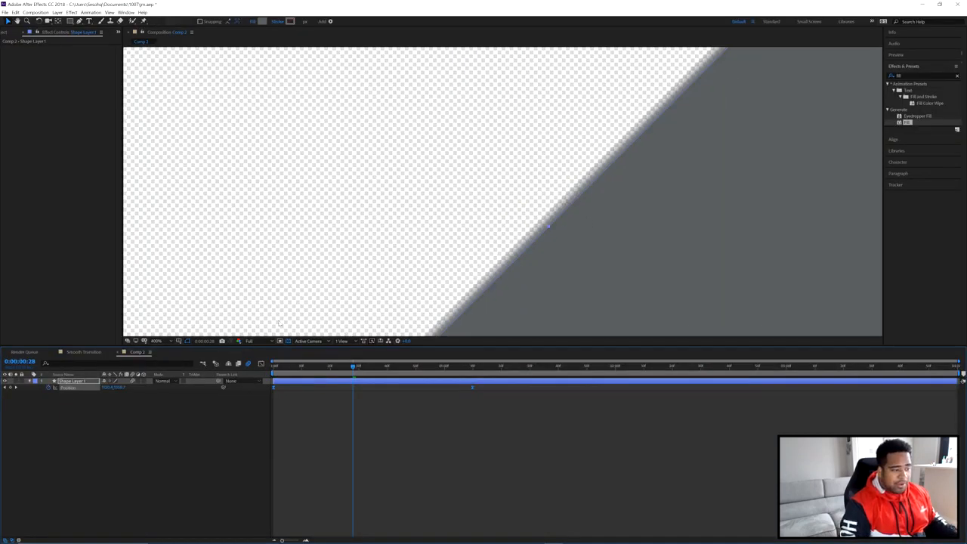
pyautogui.click(250, 364)
pyautogui.scroll(-2, 378, 292)
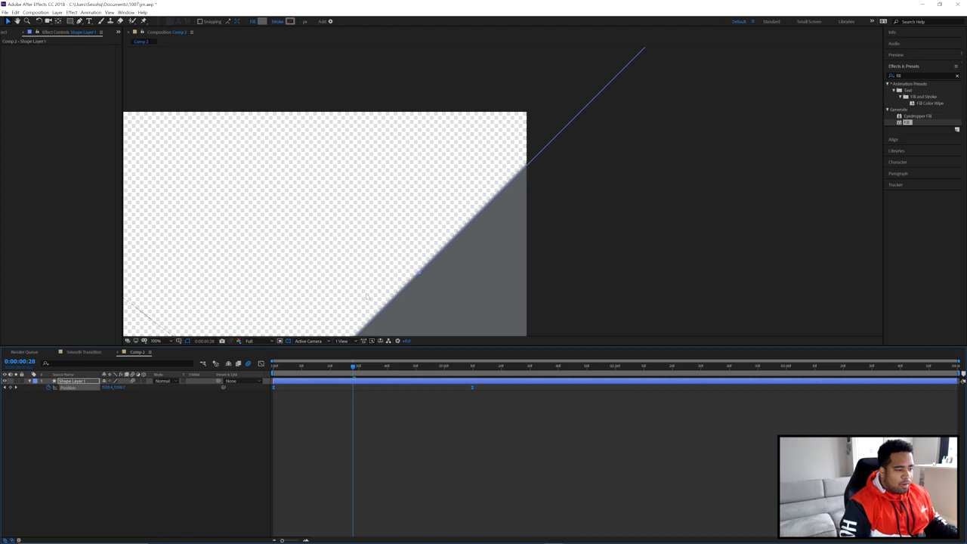
pyautogui.press('space')
pyautogui.moveTo(342, 275); pyautogui.dragTo(460, 246)
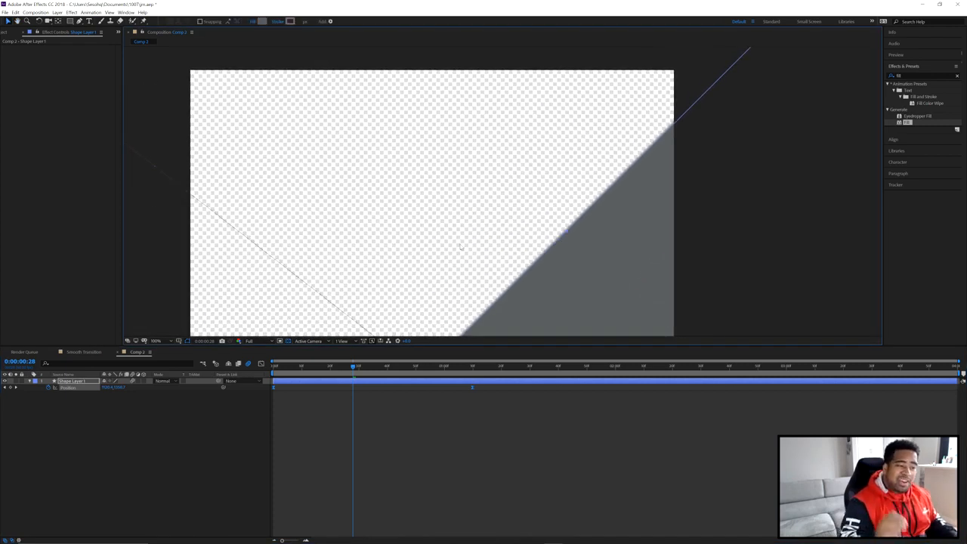
# Step: Set the motion blur shutter angle of Comp 2 to 180° in the advanced composition settings
pyautogui.rightClick(241, 432)
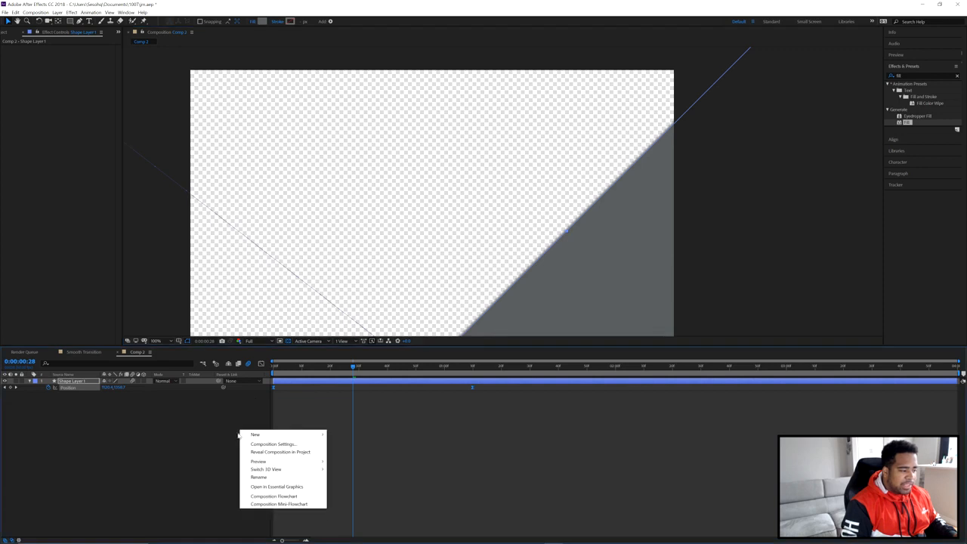
pyautogui.click(279, 443)
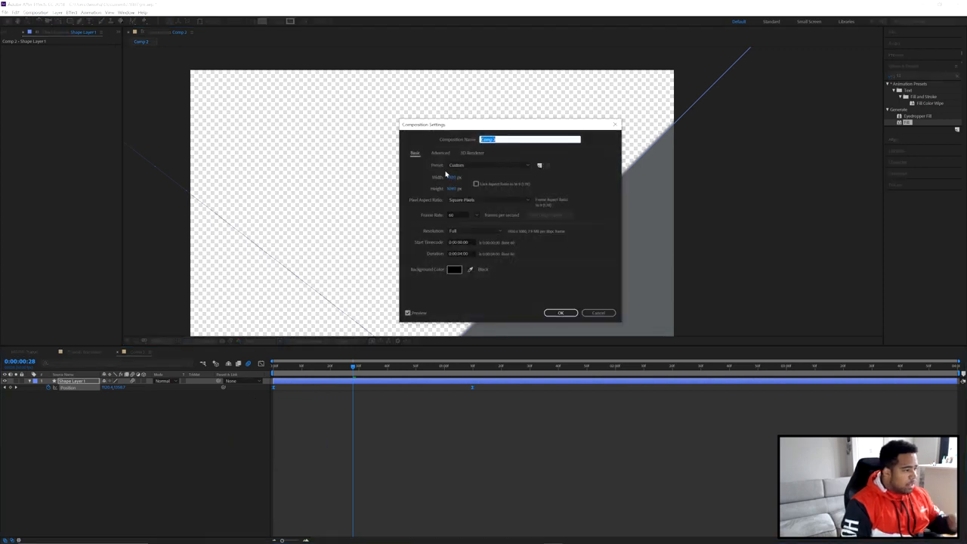
pyautogui.click(441, 153)
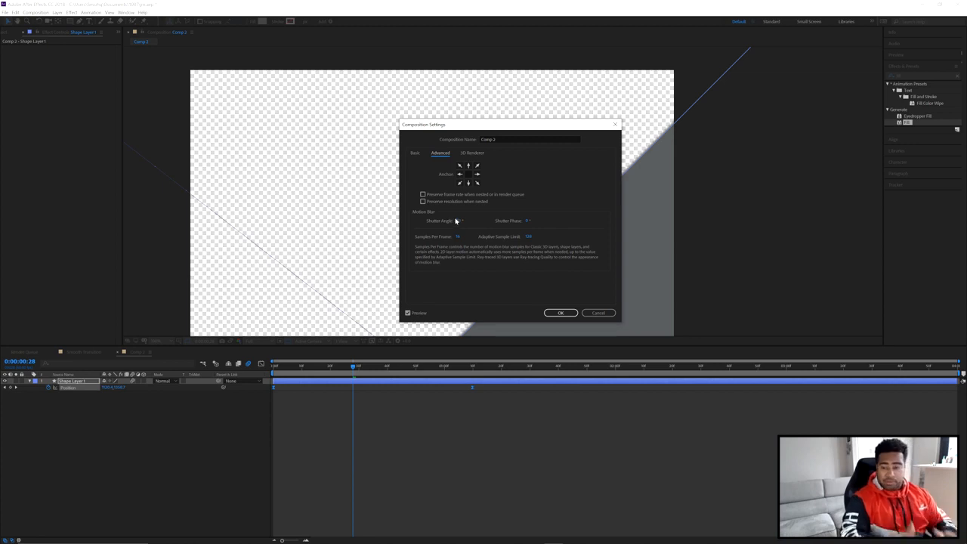
pyautogui.moveTo(480, 132); pyautogui.dragTo(314, 110)
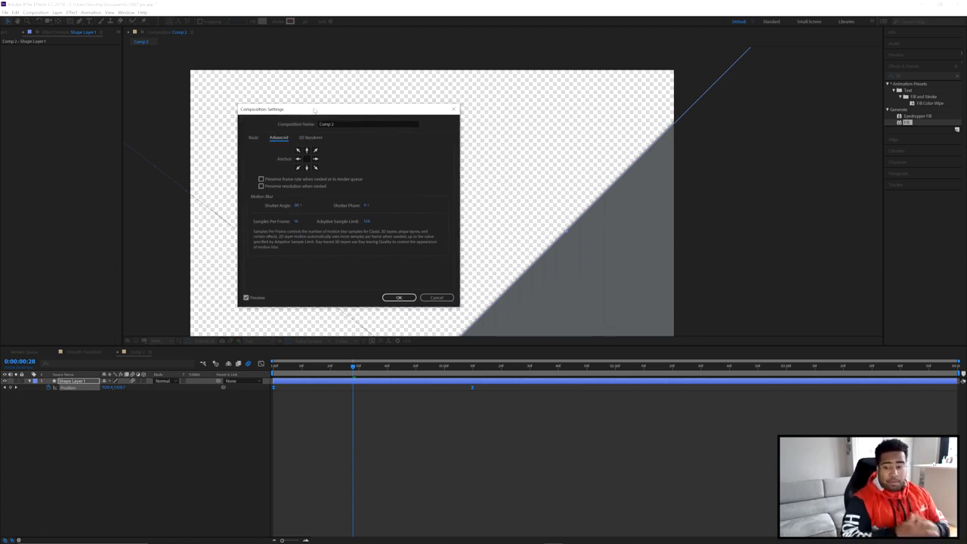
pyautogui.click(298, 205)
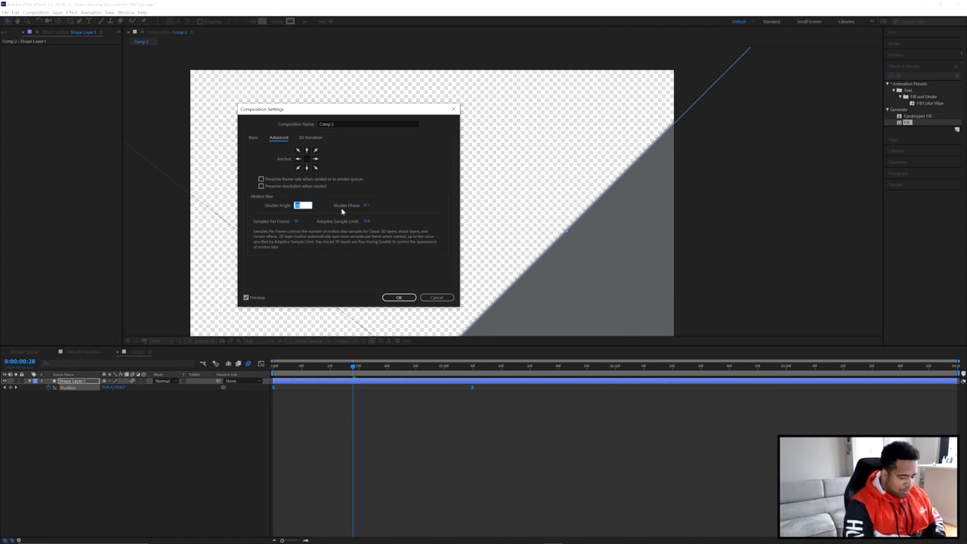
pyautogui.write('180')
pyautogui.press('Return')
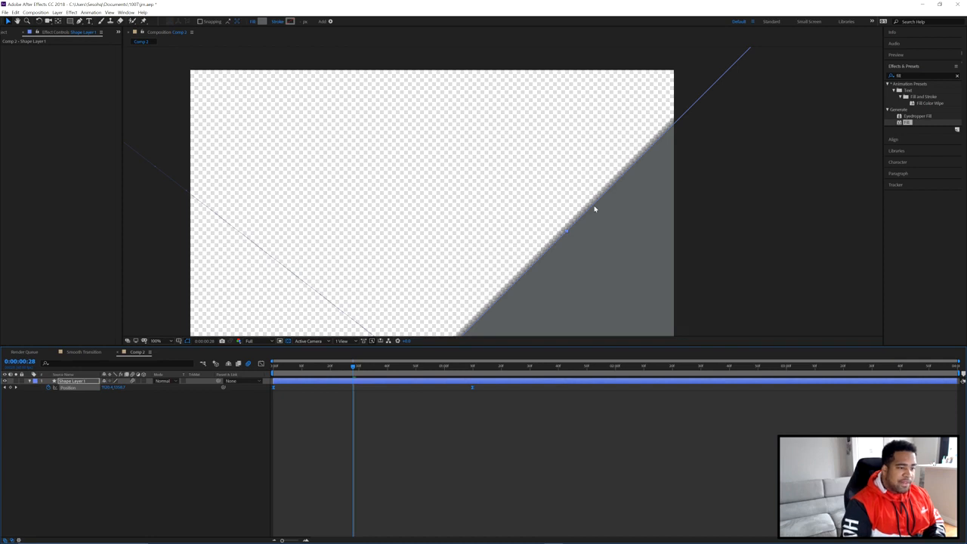
# Step: Set the motion blur shutter angle of Comp 2 to 80°, then preview the wipe and check its edge at 0:00:00:31
pyautogui.rightClick(205, 407)
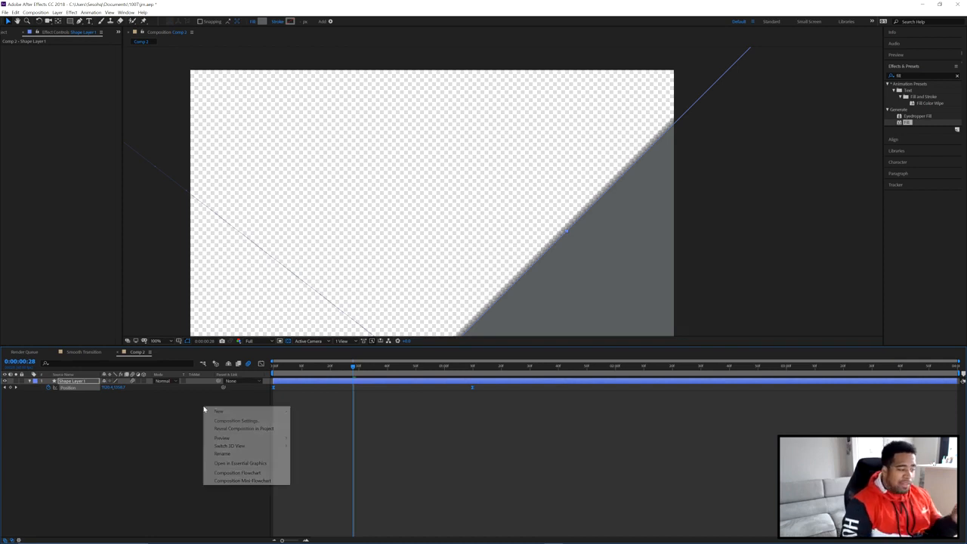
pyautogui.click(238, 413)
pyautogui.click(279, 137)
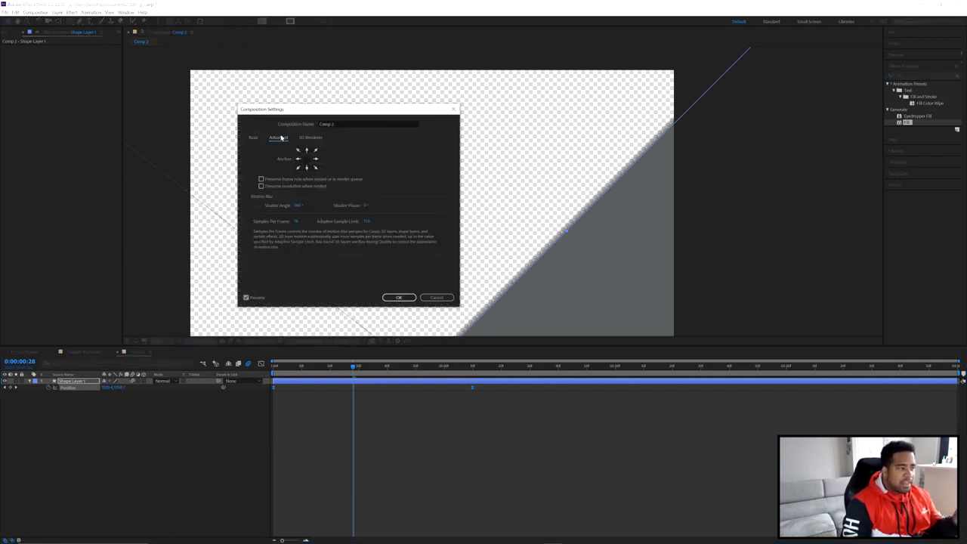
pyautogui.click(300, 205)
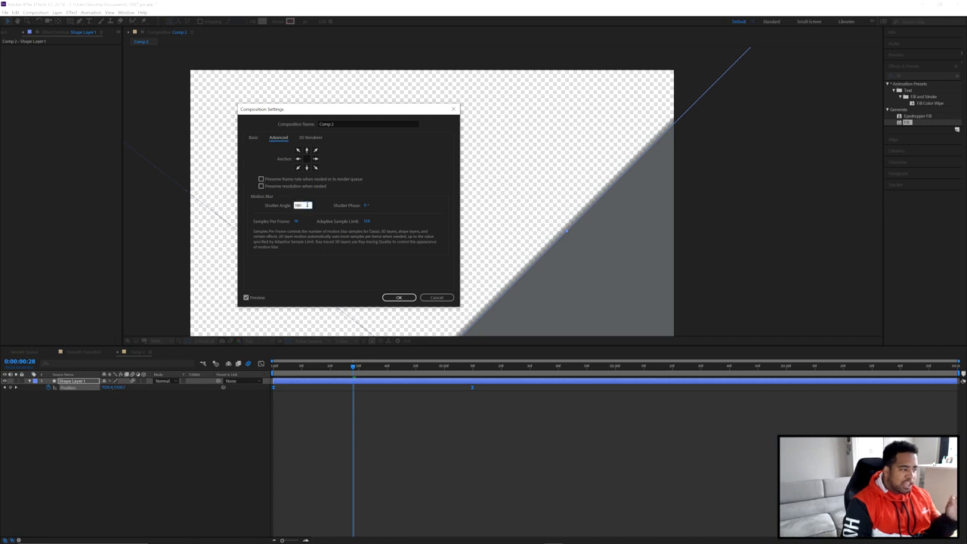
pyautogui.write('80')
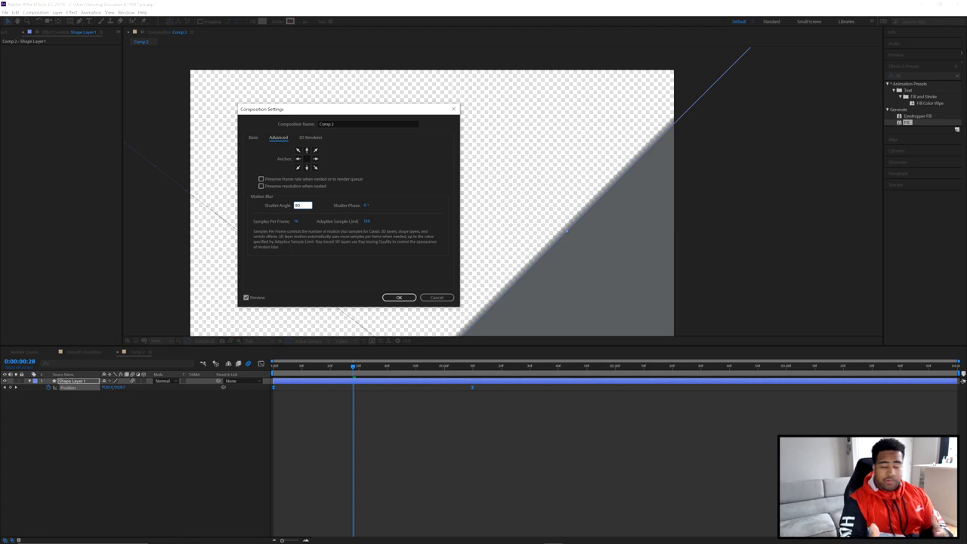
pyautogui.press('Return')
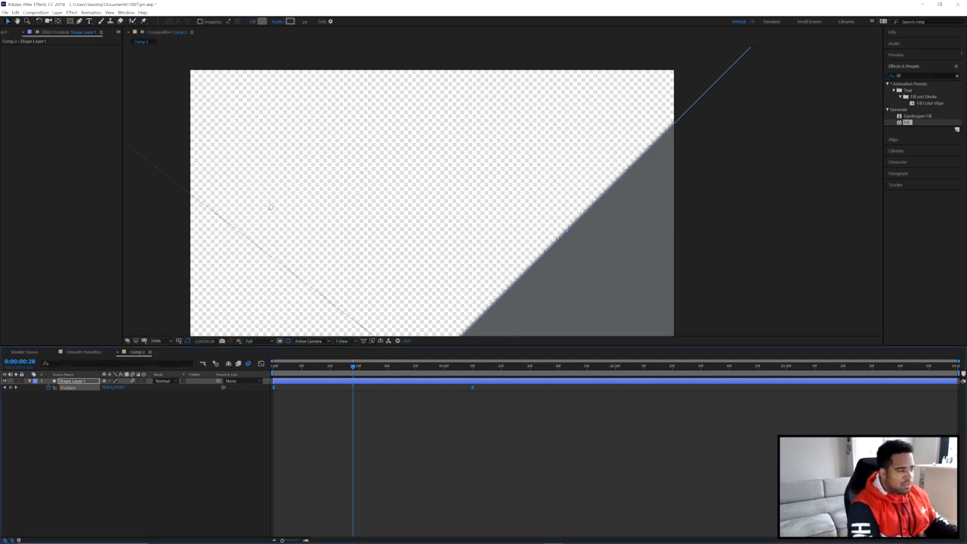
pyautogui.press('space')
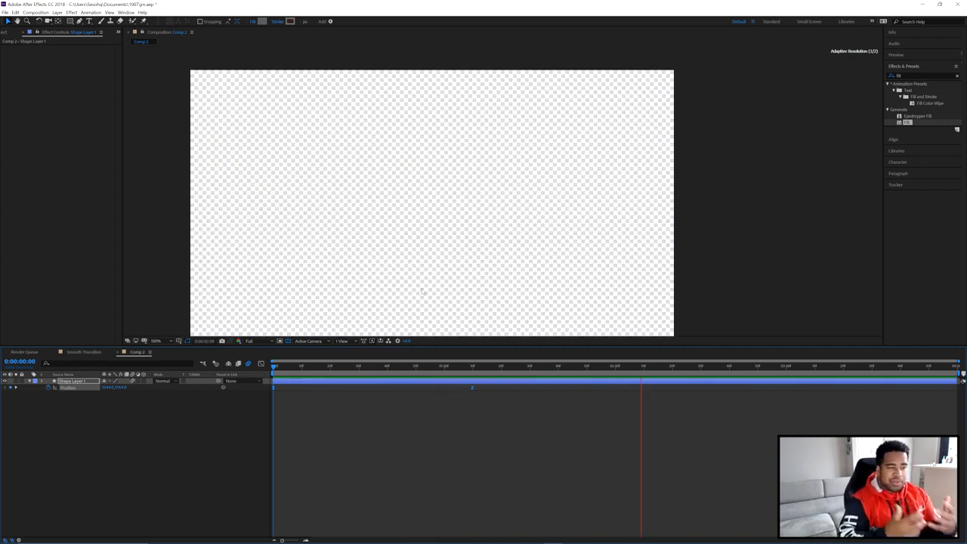
pyautogui.moveTo(305, 370); pyautogui.dragTo(362, 369)
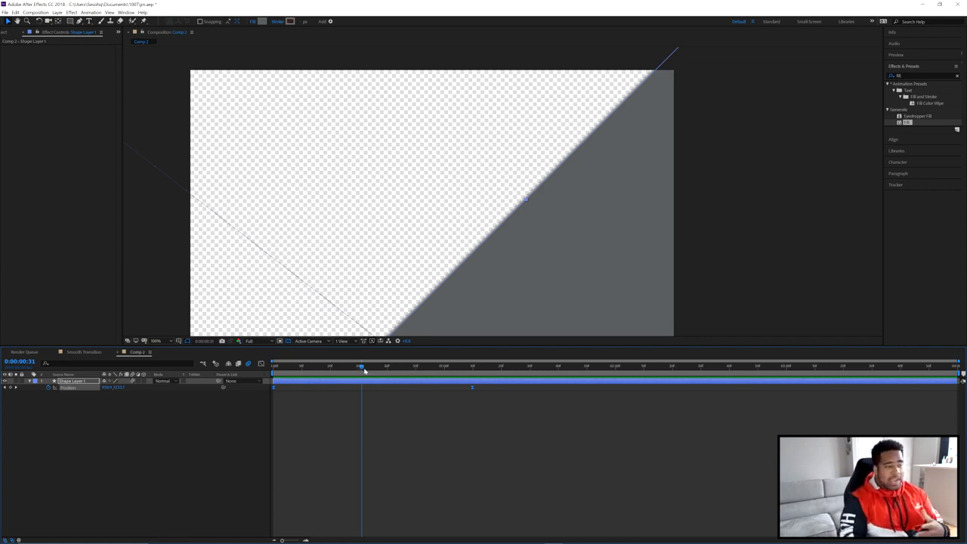
# Step: Open Pre-comp 1 from the Smooth Transition composition and examine its layered shapes at 0:00:00:44
pyautogui.click(85, 352)
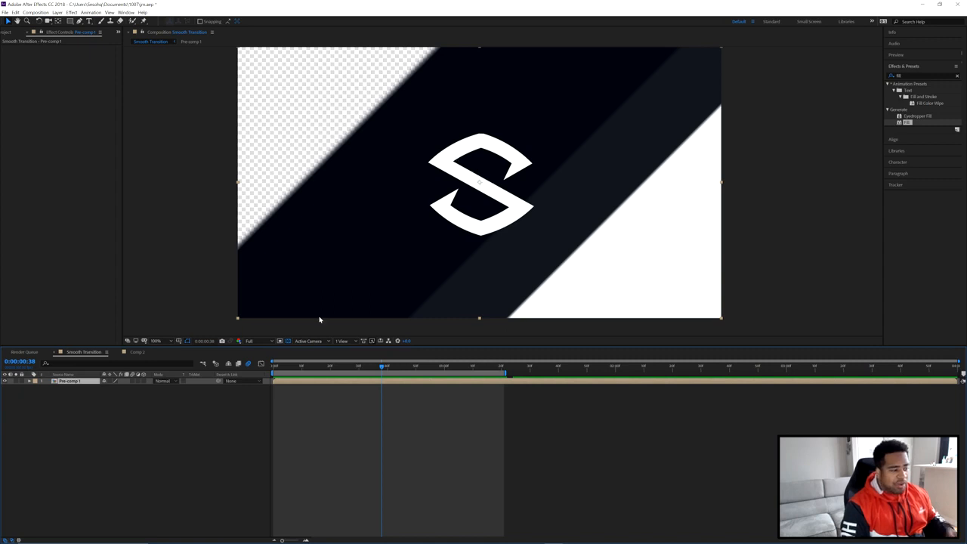
pyautogui.doubleClick(72, 381)
pyautogui.click(408, 367)
pyautogui.moveTo(408, 368); pyautogui.dragTo(399, 367)
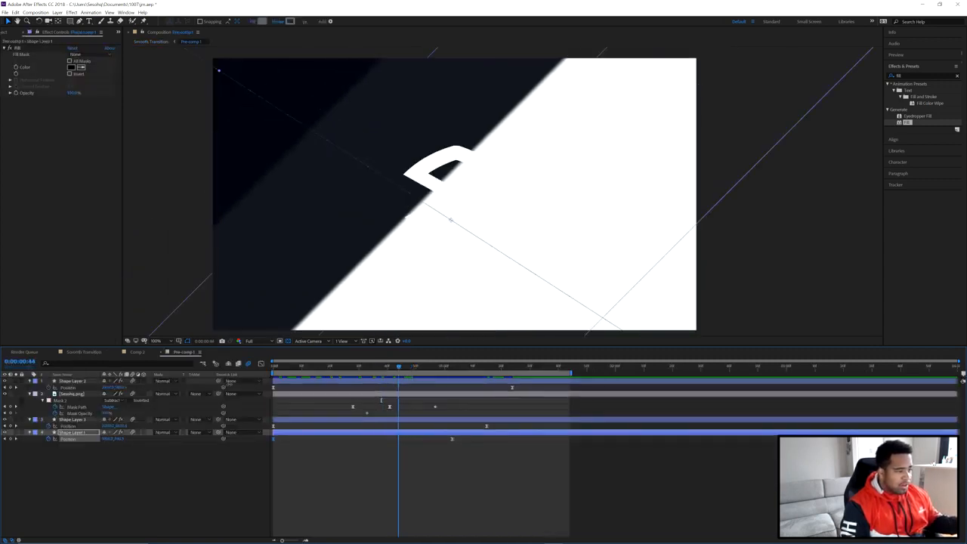
# Step: Change the Fill effect colour of the logo image layer in Pre-comp 1 to bright cyan and scrub a few frames ahead
pyautogui.click(75, 395)
pyautogui.click(72, 67)
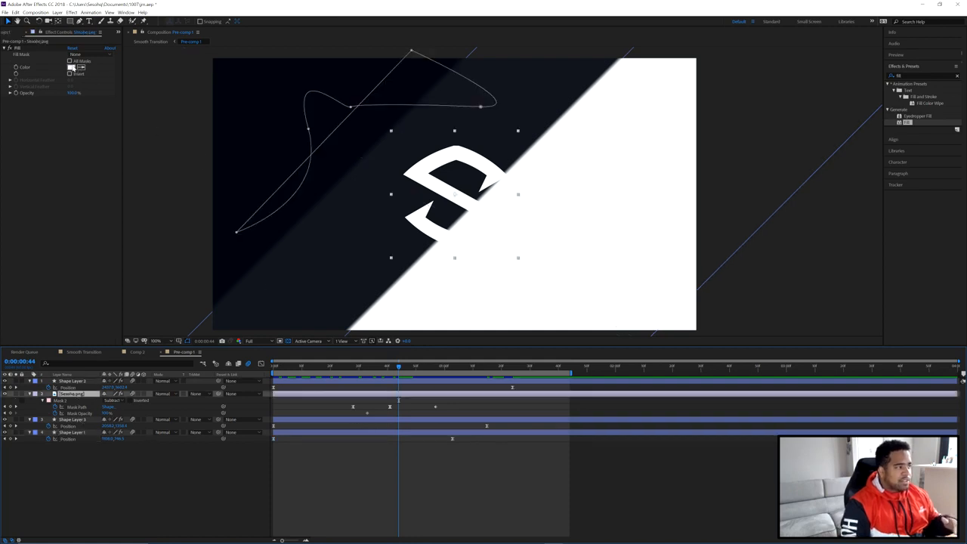
pyautogui.hotkey('ctrl', 'v')
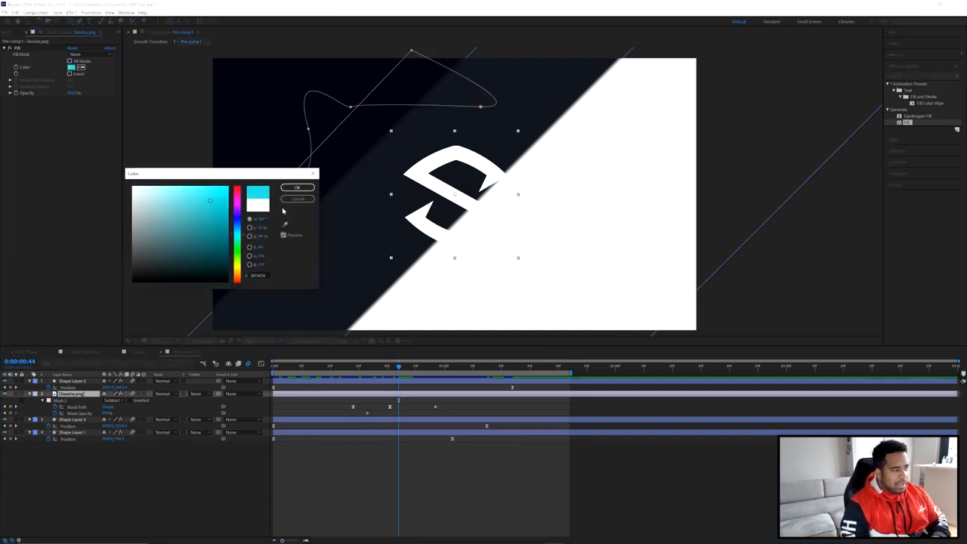
pyautogui.click(298, 188)
pyautogui.moveTo(399, 370); pyautogui.dragTo(415, 368)
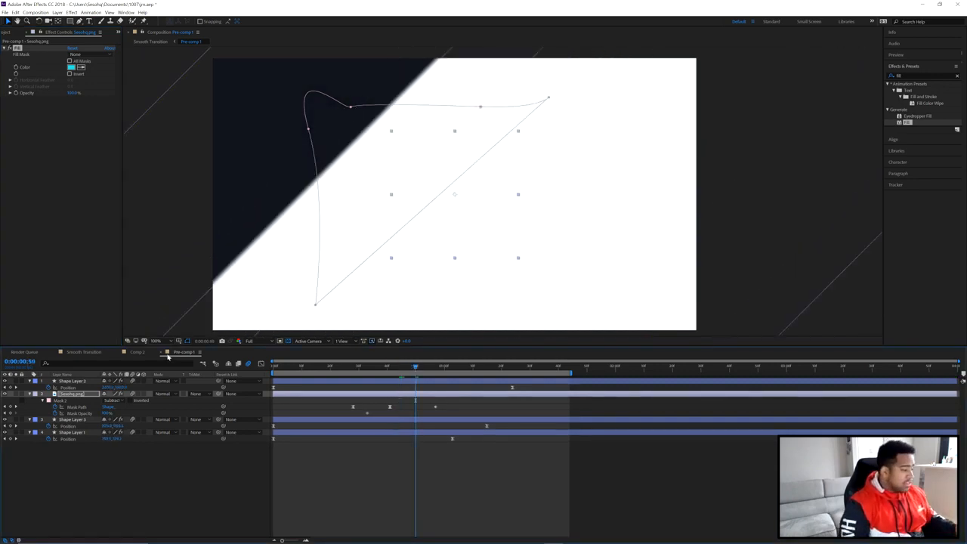
# Step: Return to Comp 2 at 0:00:00:33 and rename the shape layer as Black shape
pyautogui.click(167, 353)
pyautogui.moveTo(361, 370); pyautogui.dragTo(367, 368)
pyautogui.click(74, 382)
pyautogui.rightClick(72, 383)
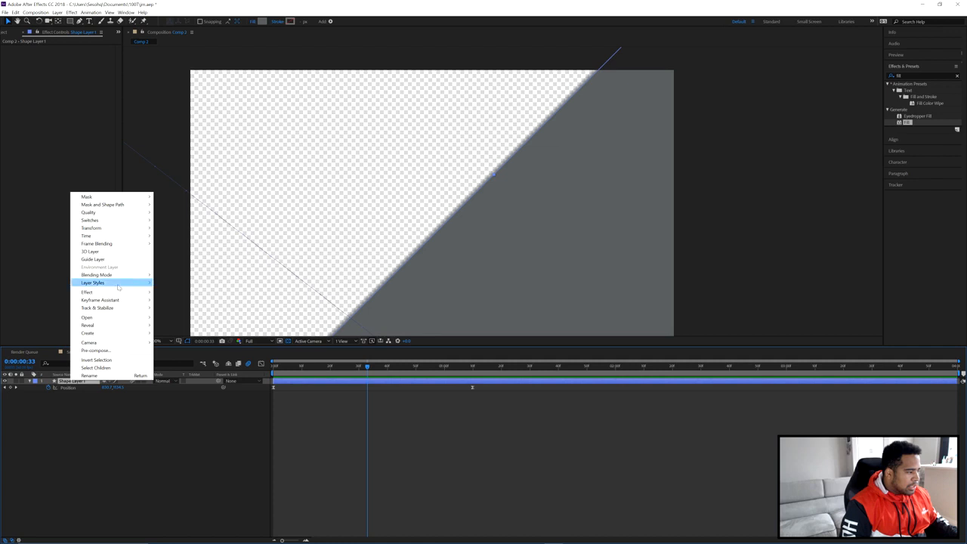
pyautogui.click(91, 376)
pyautogui.write('Black shape')
pyautogui.press('Return')
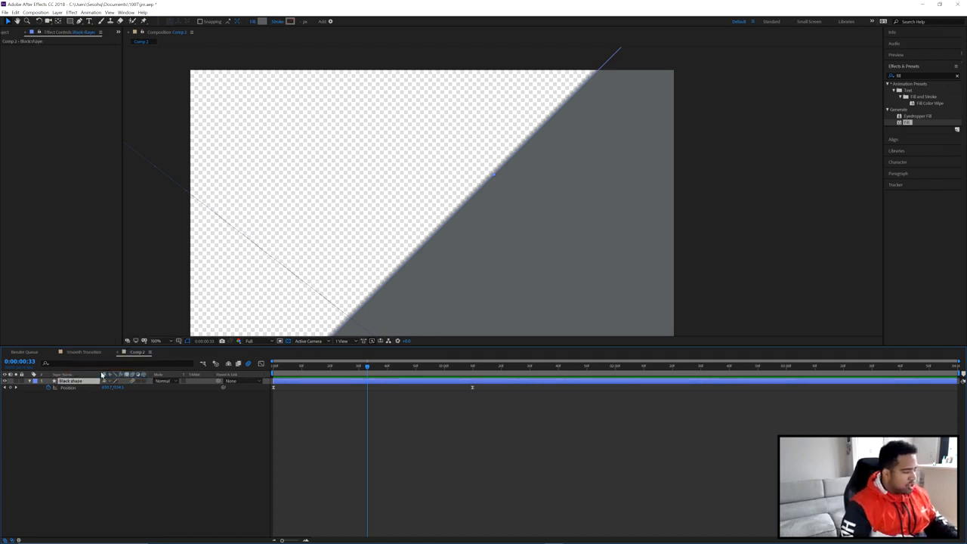
# Step: Duplicate Black shape as a layer named Grey Shaper and move the copy's last Position keyframe slightly later than the original's
pyautogui.hotkey('ctrl', 'd')
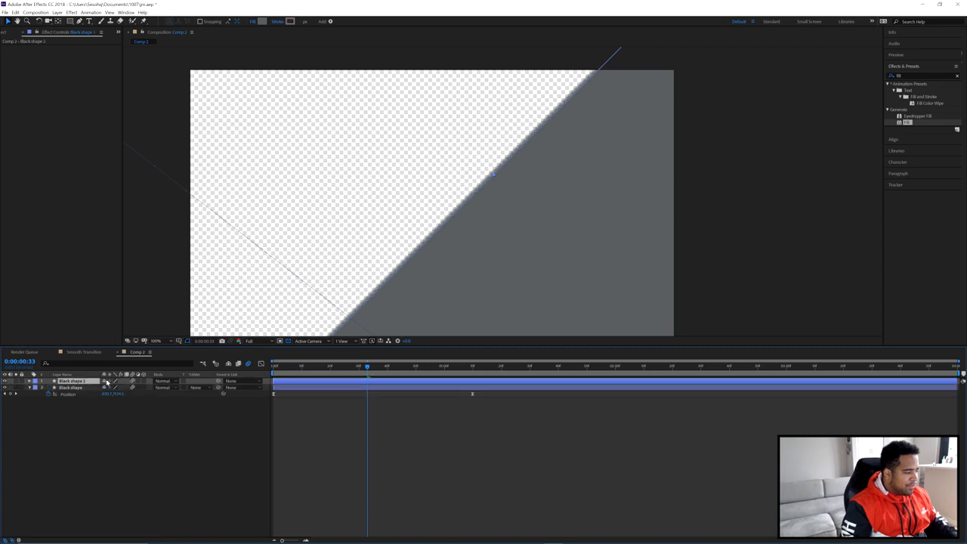
pyautogui.rightClick(86, 383)
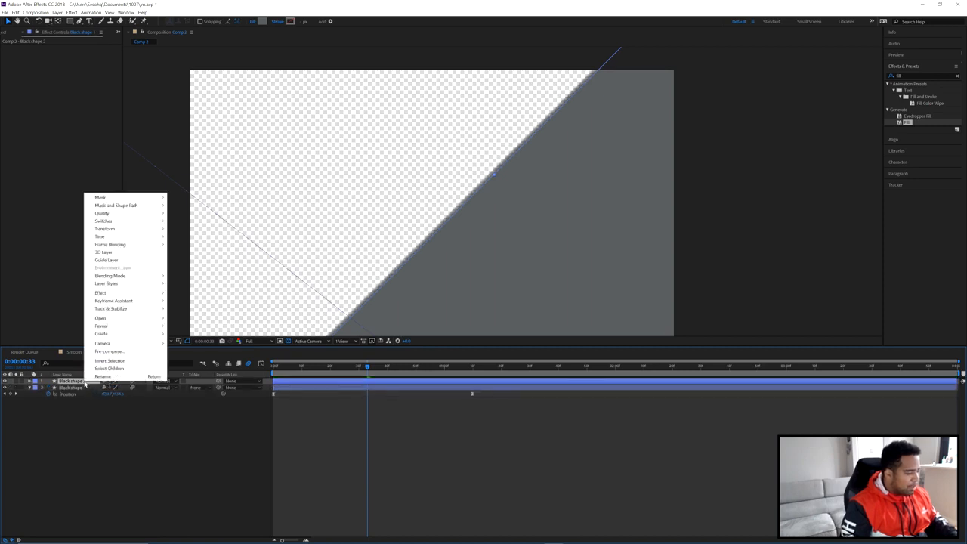
pyautogui.click(105, 376)
pyautogui.write('Grey Shaper')
pyautogui.press('Return')
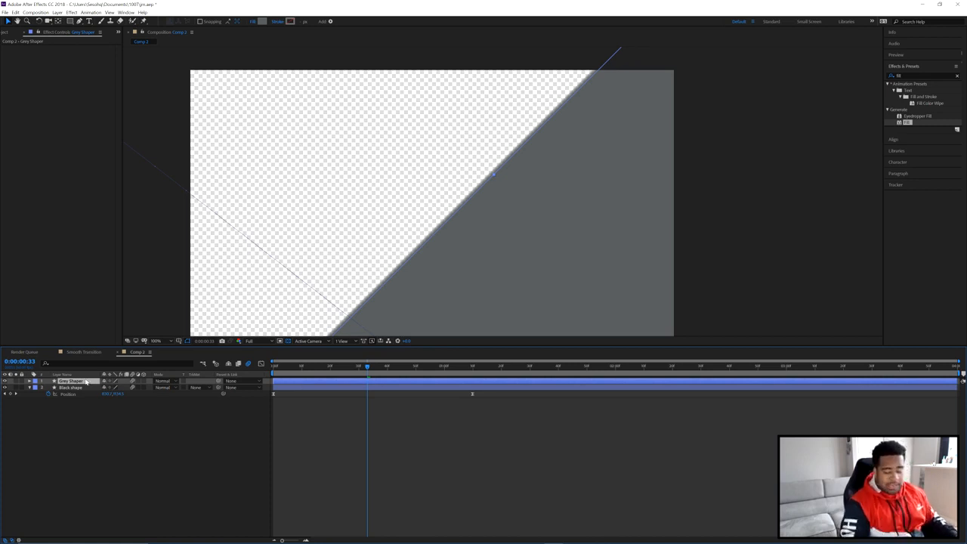
pyautogui.press('p')
pyautogui.moveTo(470, 388); pyautogui.dragTo(482, 389)
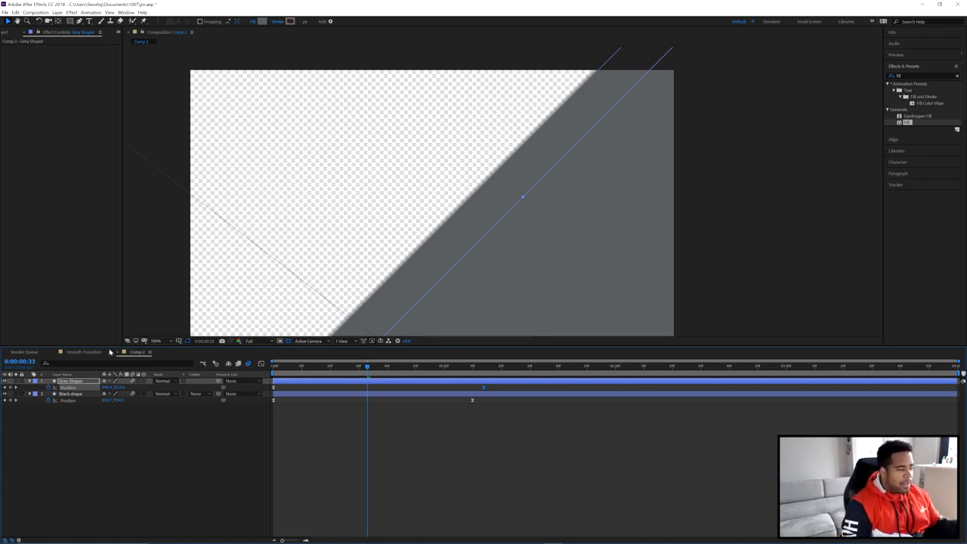
# Step: Apply the Fill effect to both the Grey Shaper and Black shape layers
pyautogui.click(77, 382)
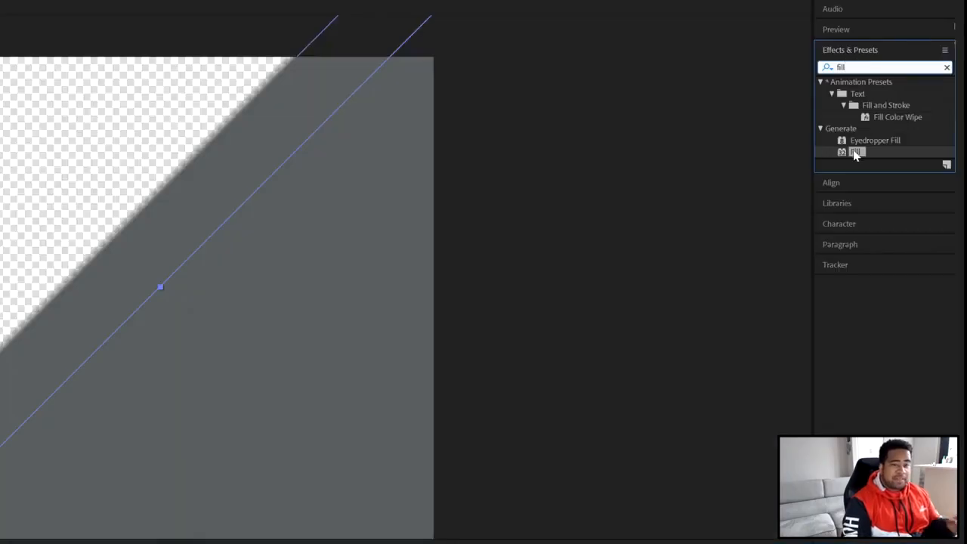
pyautogui.moveTo(855, 155); pyautogui.dragTo(72, 381)
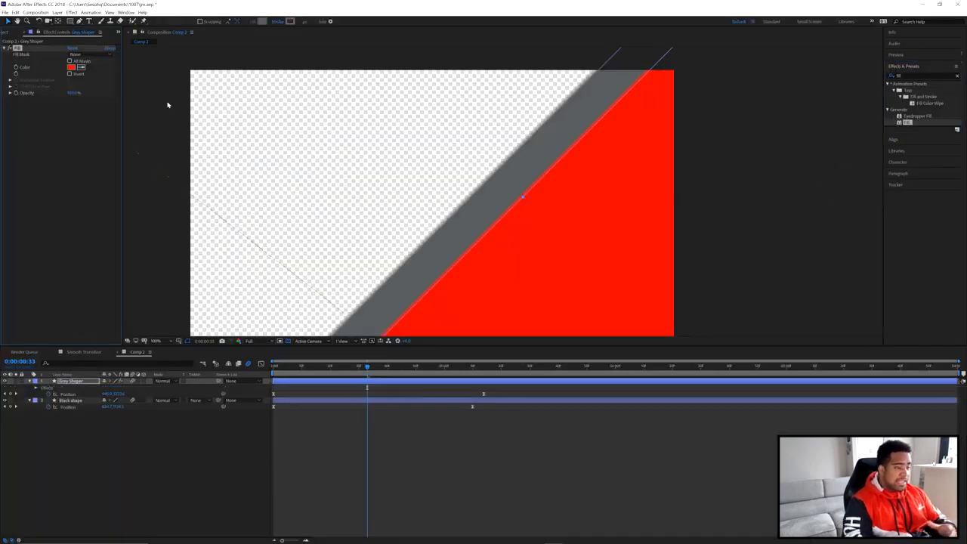
pyautogui.moveTo(908, 122); pyautogui.dragTo(78, 403)
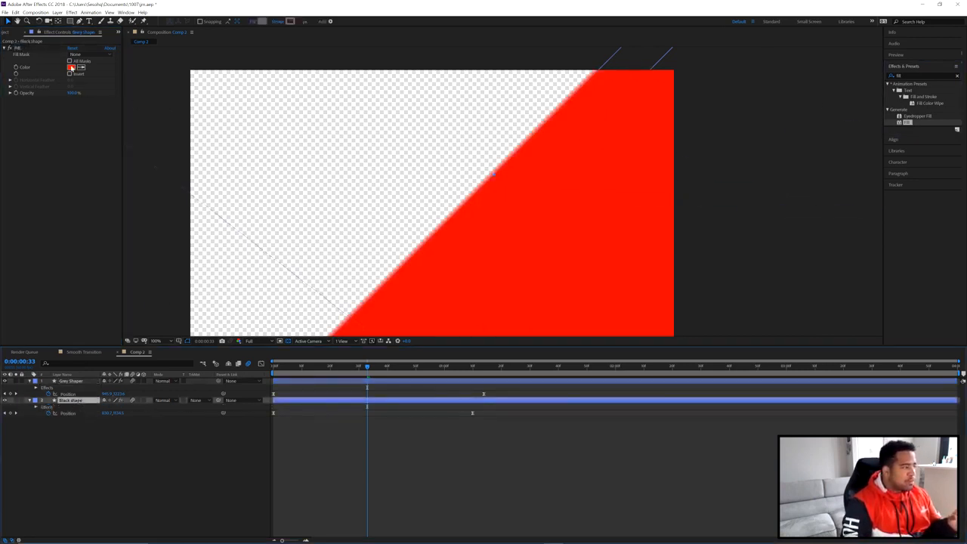
# Step: Set the Fill colour of Black shape to a very dark, almost black navy
pyautogui.click(5, 35)
pyautogui.click(66, 33)
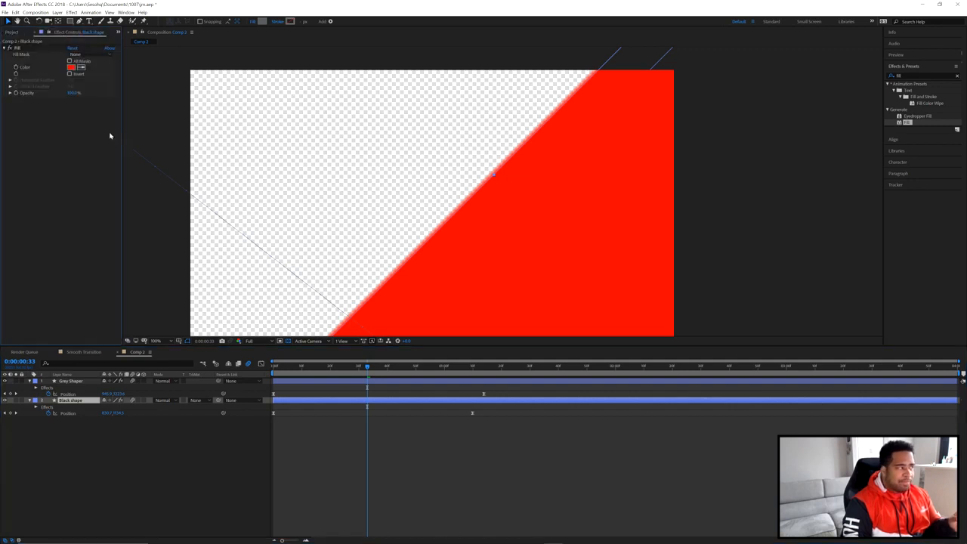
pyautogui.click(76, 68)
pyautogui.write('0066FF')
pyautogui.press('Tab')
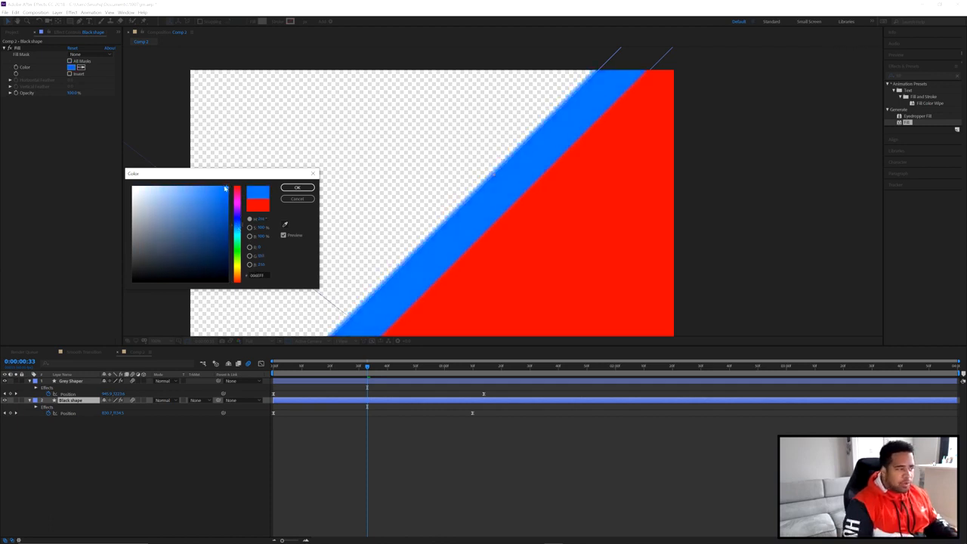
pyautogui.moveTo(224, 201)
pyautogui.mouseDown()
pyautogui.moveTo(210, 262)
pyautogui.moveTo(174, 273)
pyautogui.mouseUp()
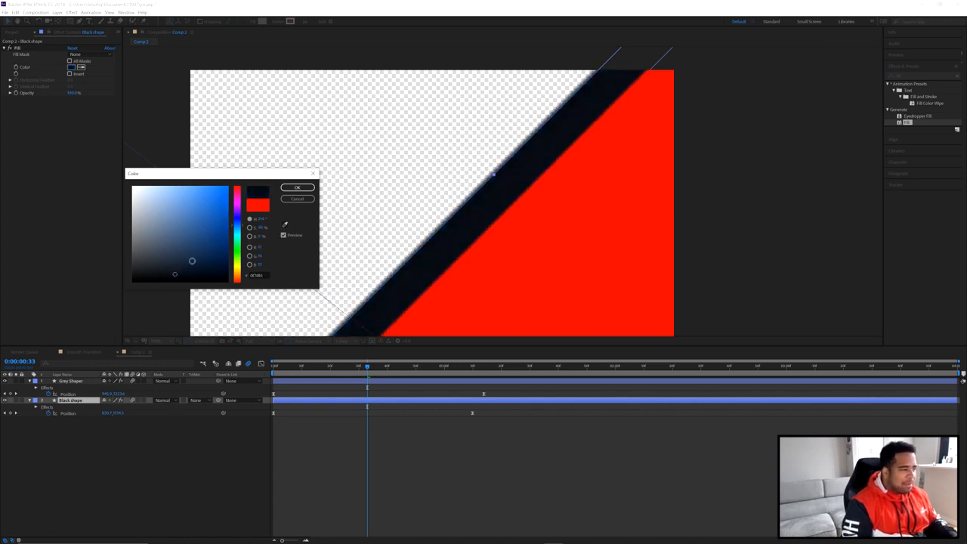
pyautogui.click(297, 188)
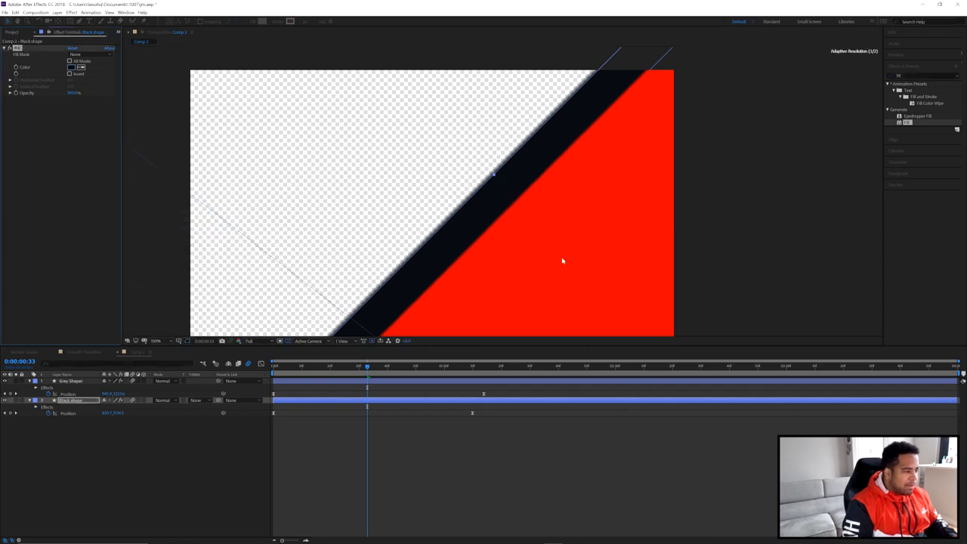
# Step: Set the Fill colour of Grey Shaper to a dark blue-grey slightly lighter than Black shape
pyautogui.click(94, 380)
pyautogui.click(71, 68)
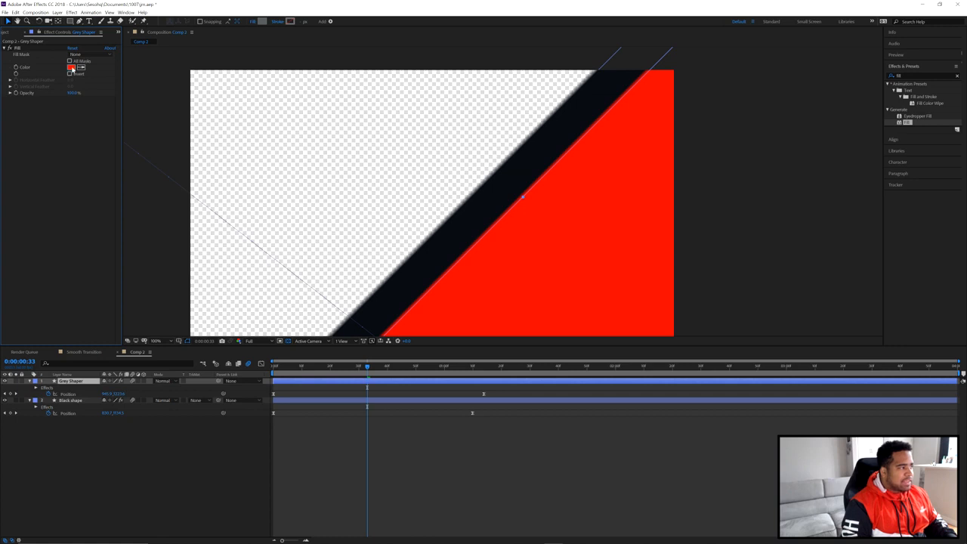
pyautogui.click(239, 227)
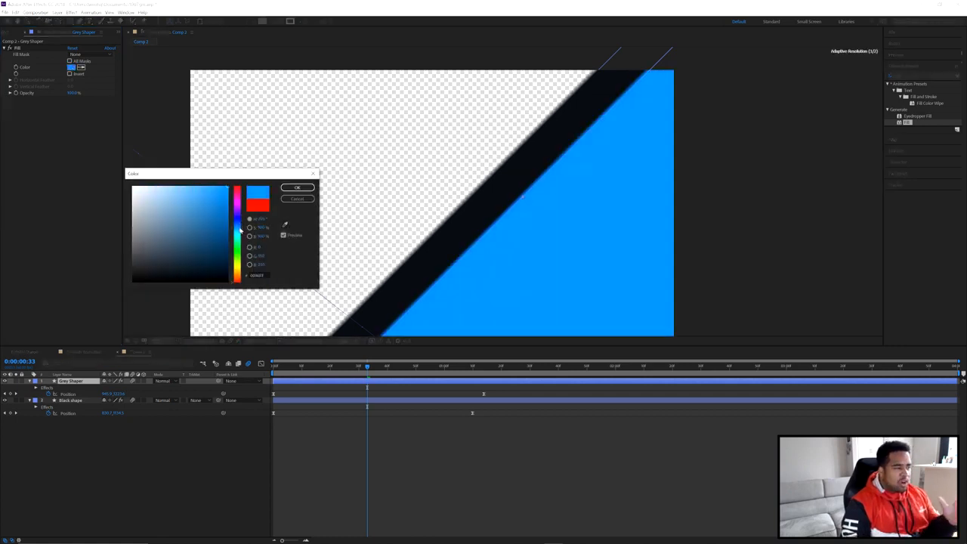
pyautogui.click(155, 261)
pyautogui.click(259, 275)
pyautogui.click(154, 264)
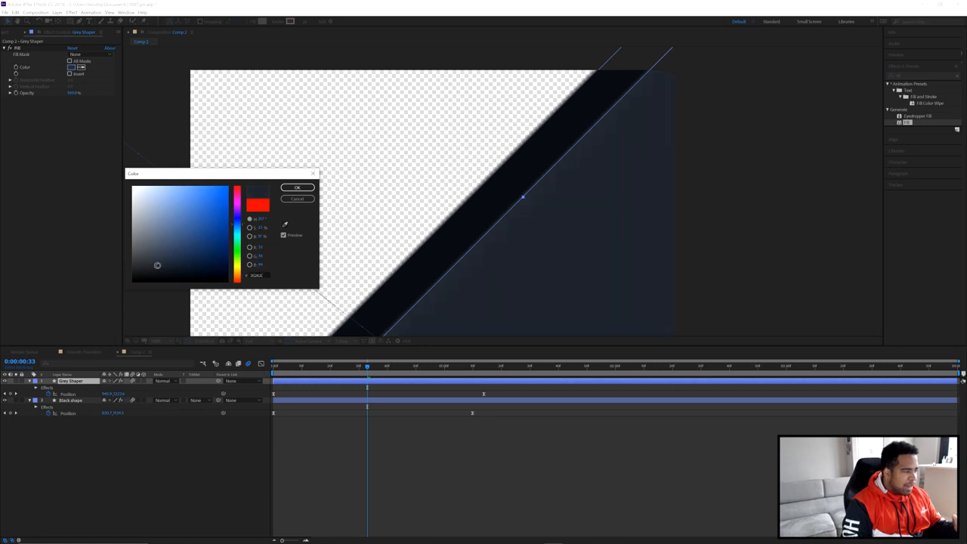
pyautogui.moveTo(153, 265); pyautogui.dragTo(147, 268)
pyautogui.click(296, 188)
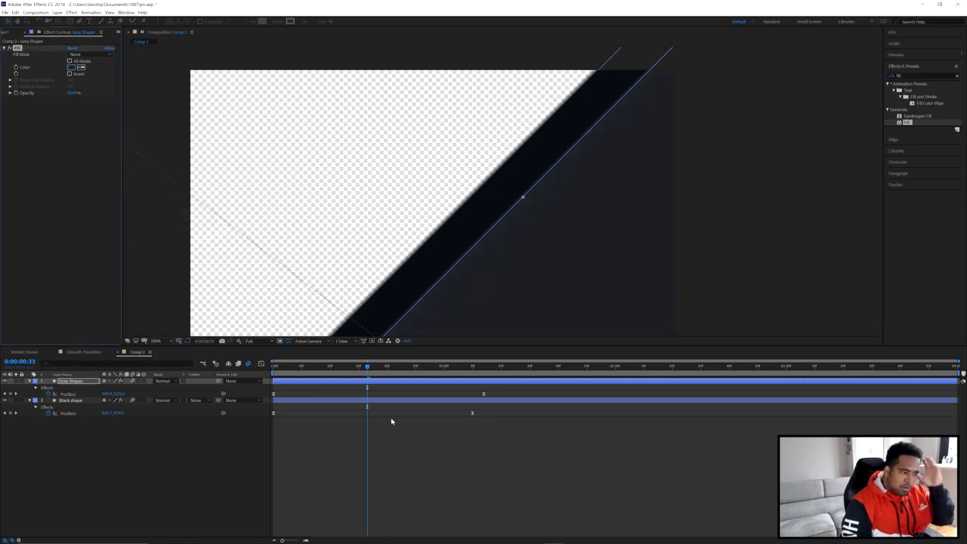
# Step: With the playhead at 0:00:00:38, move Grey Shaper's last Position keyframe to 0:00:01:18 to widen the dark band
pyautogui.moveTo(367, 368)
pyautogui.mouseDown()
pyautogui.moveTo(276, 369)
pyautogui.moveTo(383, 368)
pyautogui.mouseUp()
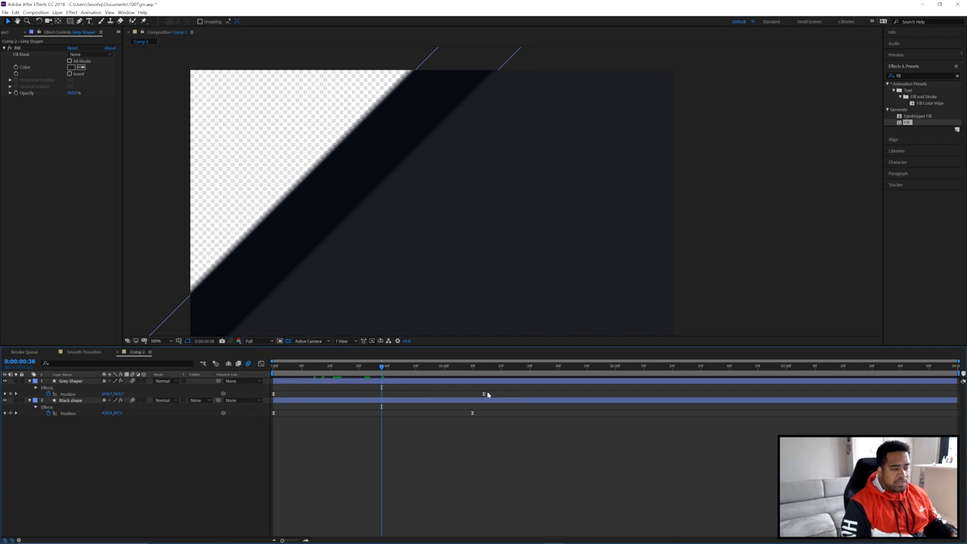
pyautogui.moveTo(485, 394); pyautogui.dragTo(496, 398)
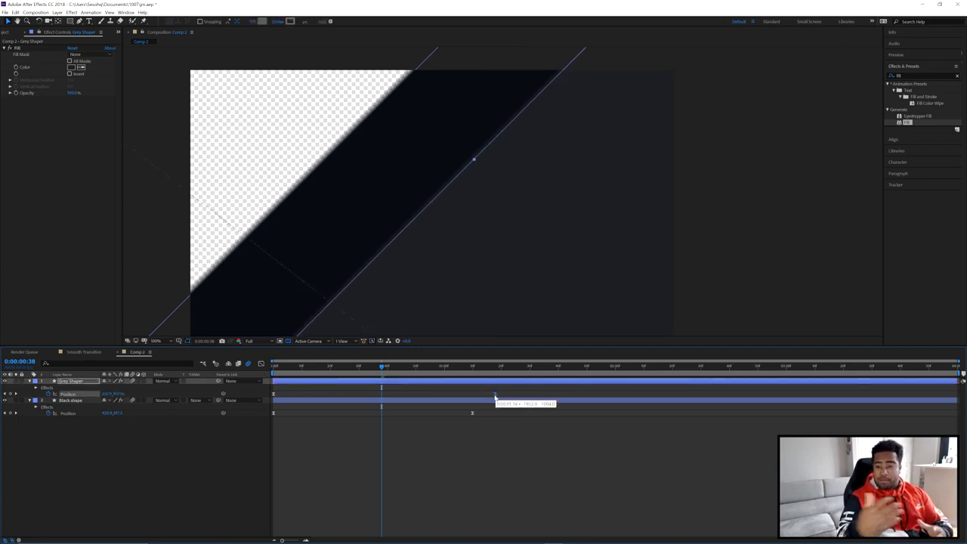
# Step: Duplicate the Grey Shaper layer and rename the copy as White Shape
pyautogui.click(65, 383)
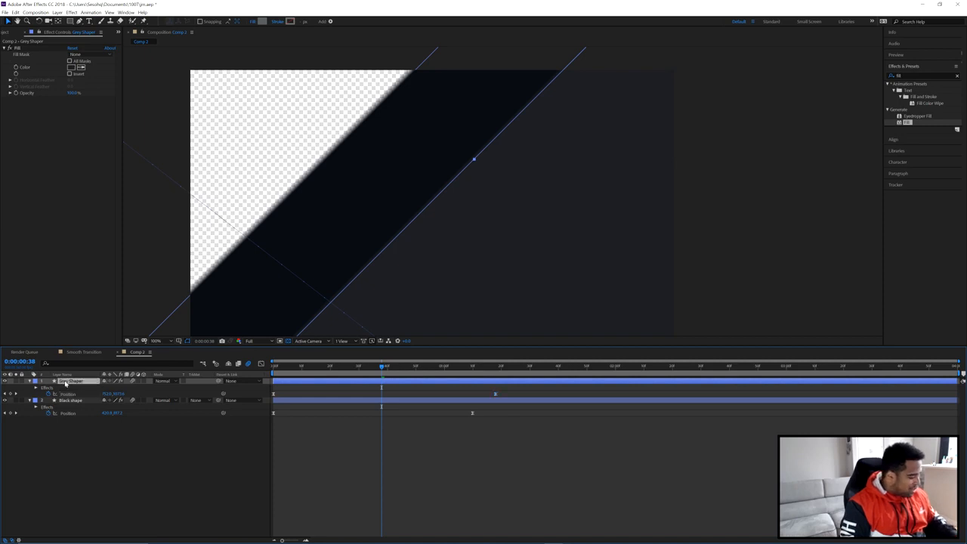
pyautogui.hotkey('ctrl', 'd')
pyautogui.rightClick(71, 381)
pyautogui.click(102, 375)
pyautogui.write('White Shape')
pyautogui.press('Return')
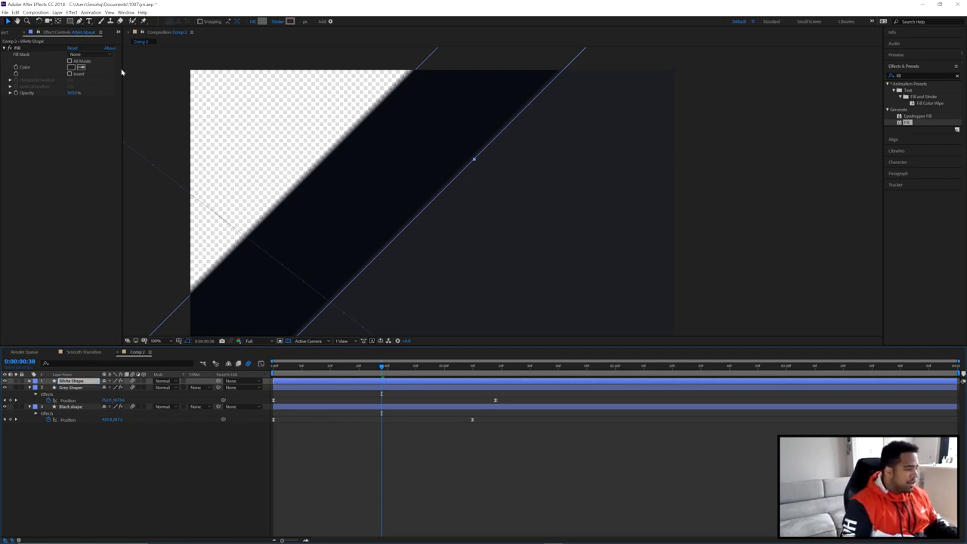
# Step: Set the Fill colour of White Shape to a very light, slightly bluish off-white
pyautogui.click(71, 68)
pyautogui.moveTo(140, 199); pyautogui.dragTo(135, 192)
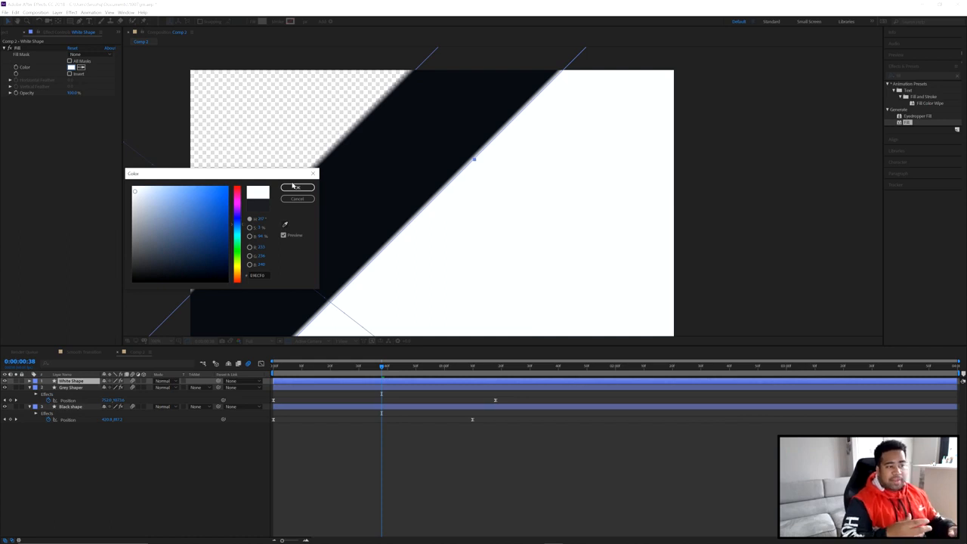
pyautogui.click(259, 275)
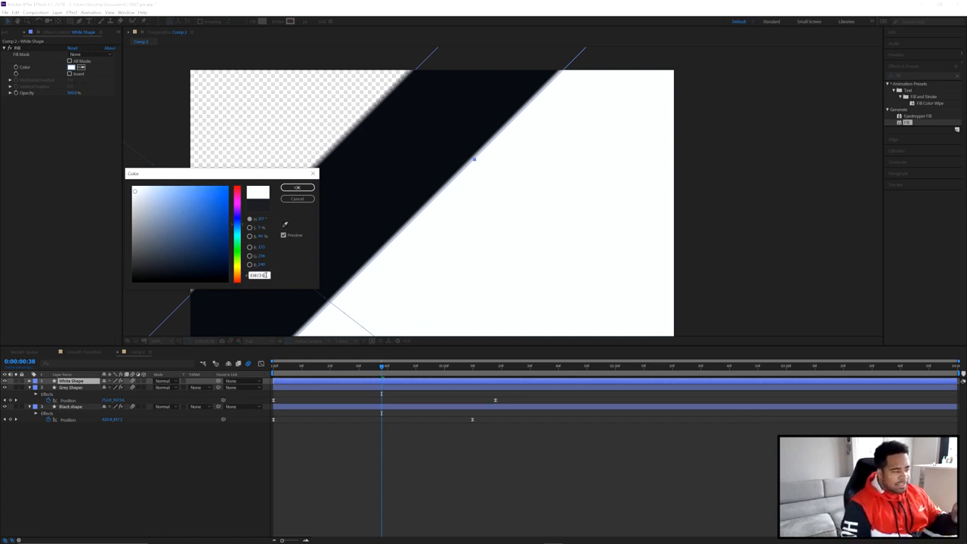
pyautogui.click(297, 188)
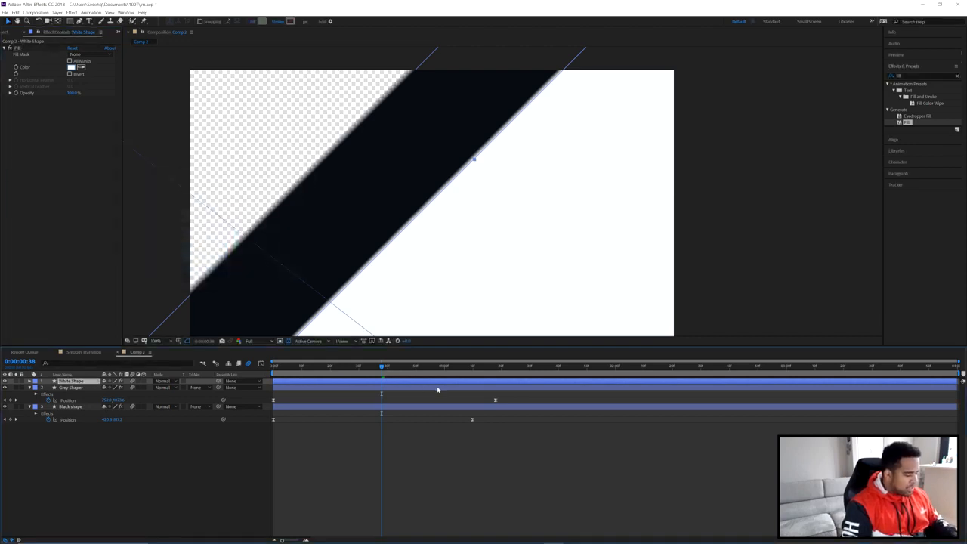
# Step: Move White Shape's last Position keyframe to about 0:00:01:22 and check the band spacing around 0:00:00:47
pyautogui.press('p')
pyautogui.moveTo(497, 389); pyautogui.dragTo(508, 390)
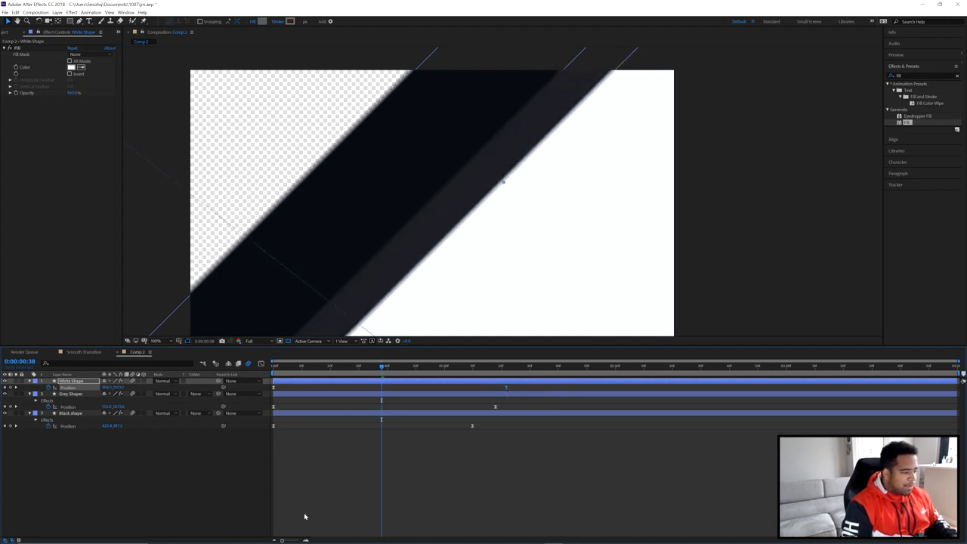
pyautogui.scroll(-2, 373, 321)
pyautogui.moveTo(376, 368); pyautogui.dragTo(408, 368)
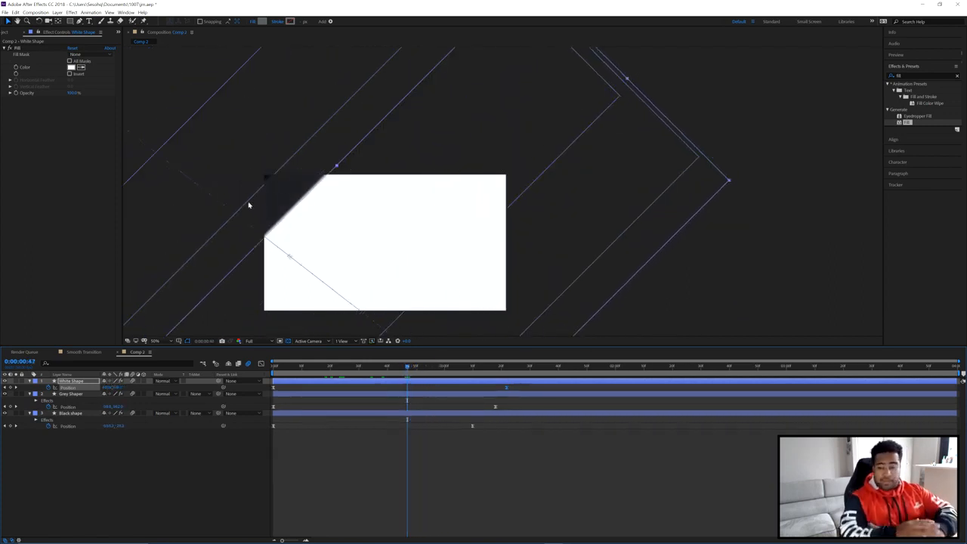
# Step: Move the last Position keyframe of Black shape to about 0:00:01:05 and that of Grey Shaper to about 0:00:01:15
pyautogui.moveTo(408, 368); pyautogui.dragTo(362, 366)
pyautogui.click(472, 427)
pyautogui.moveTo(472, 427); pyautogui.dragTo(458, 426)
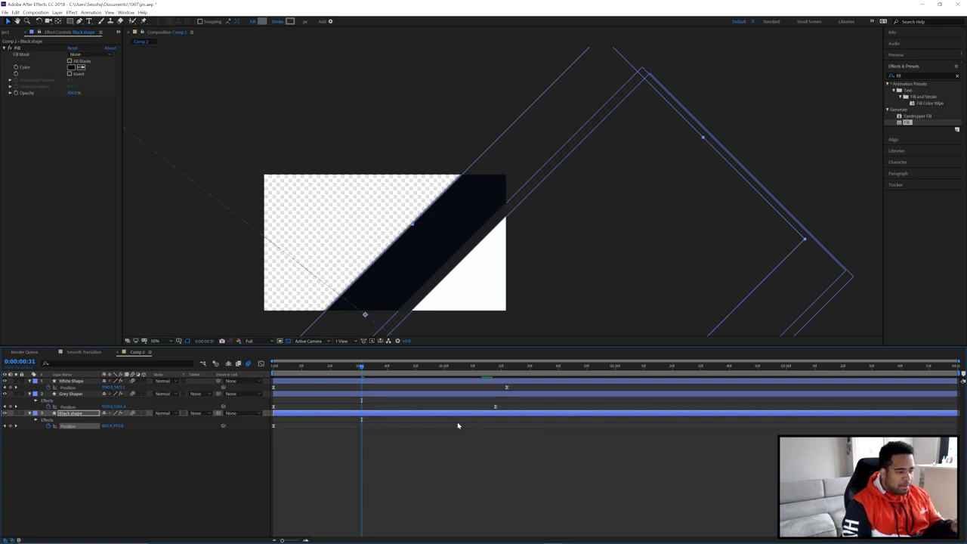
pyautogui.moveTo(496, 408); pyautogui.dragTo(487, 410)
pyautogui.click(499, 443)
# Step: Preview the three-layer transition from the start of the composition
pyautogui.moveTo(363, 368); pyautogui.dragTo(257, 371)
pyautogui.press('space')
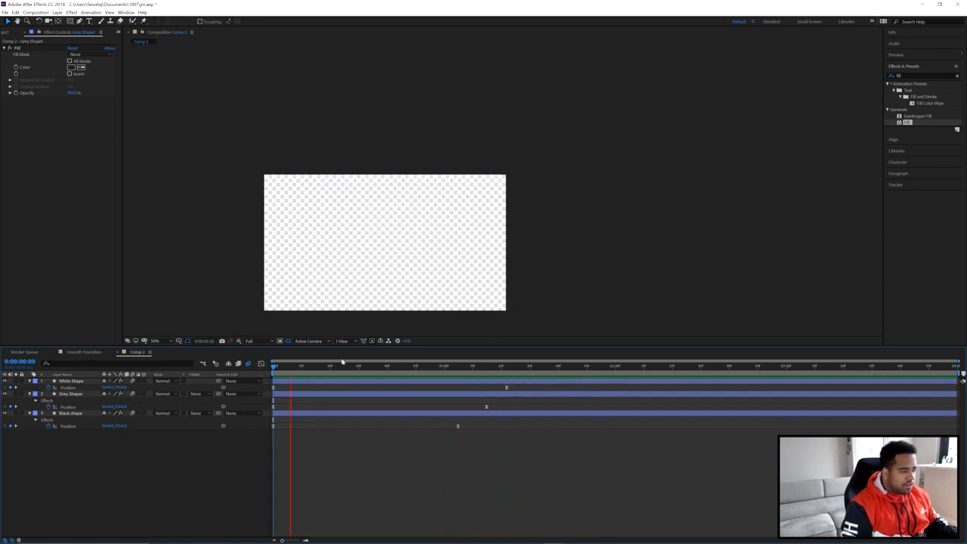
pyautogui.press('space')
pyautogui.press('space')
pyautogui.press('space')
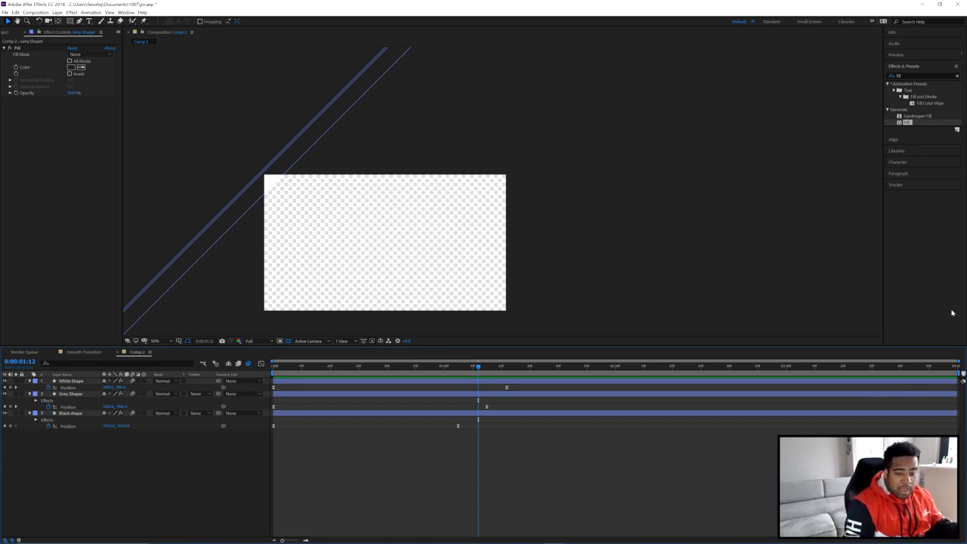
# Step: Shorten the work area to end at about 0:00:01:30 and preview the transition within it
pyautogui.moveTo(963, 373); pyautogui.dragTo(528, 371)
pyautogui.press('space')
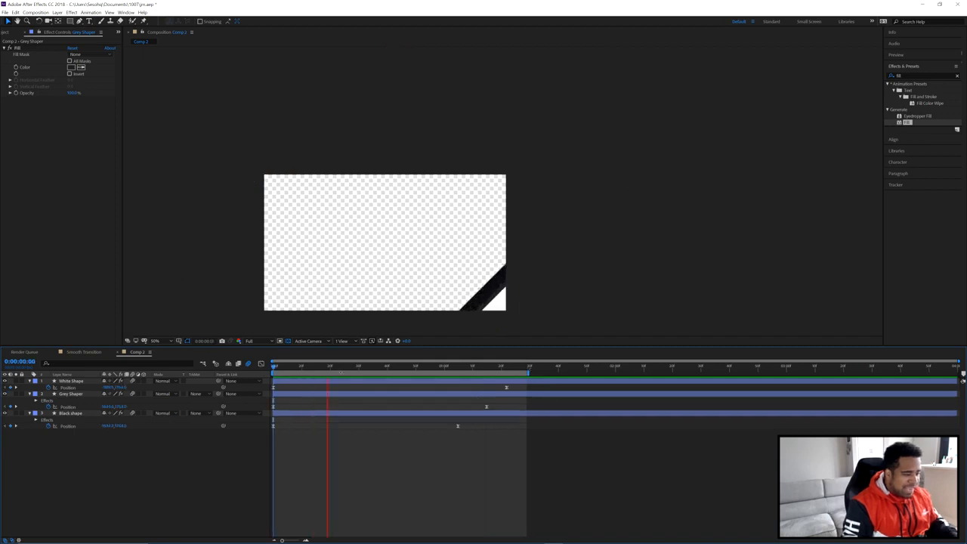
pyautogui.scroll(5, 356, 291)
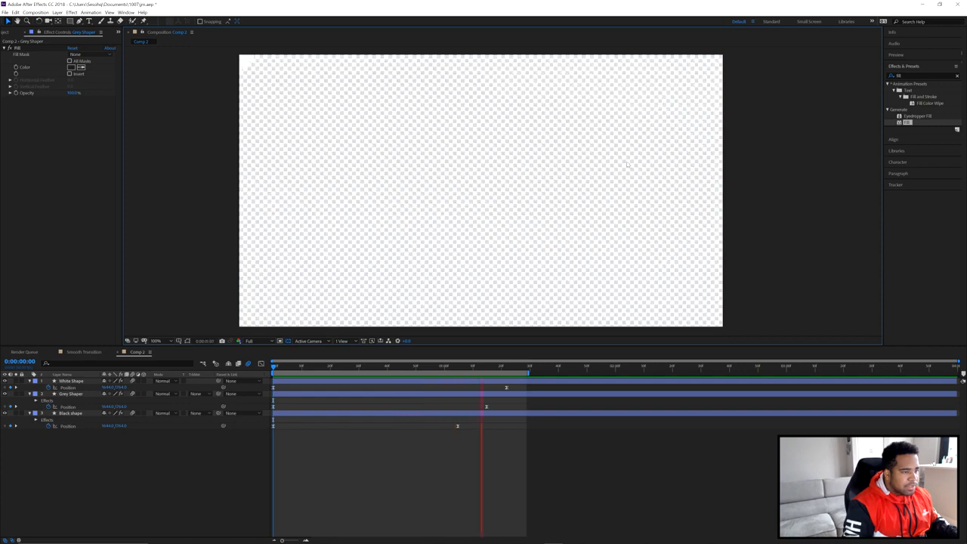
# Step: Park the playhead at about 0:00:00:42 and add Sesohq.png as the topmost layer of Comp 2
pyautogui.moveTo(404, 367); pyautogui.dragTo(393, 368)
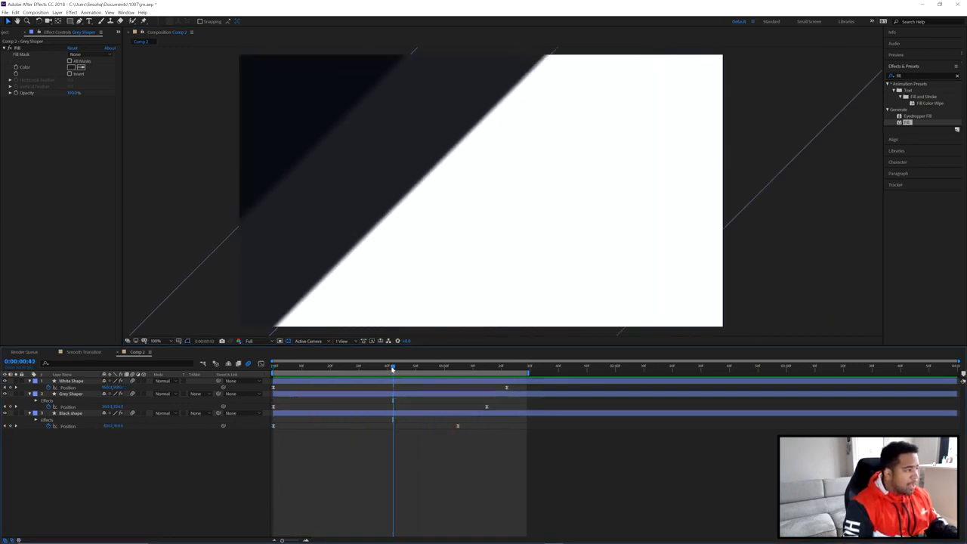
pyautogui.click(12, 32)
pyautogui.click(28, 123)
pyautogui.moveTo(30, 125); pyautogui.dragTo(79, 382)
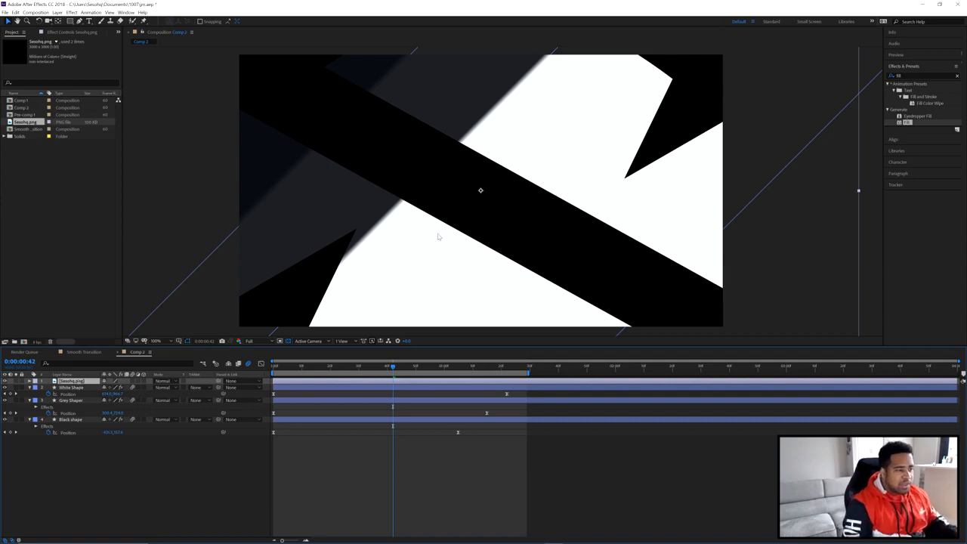
# Step: Scale the Sesohq.png logo down proportionally to a small mark in the frame's centre and preview it with the transition
pyautogui.scroll(-1, 459, 226)
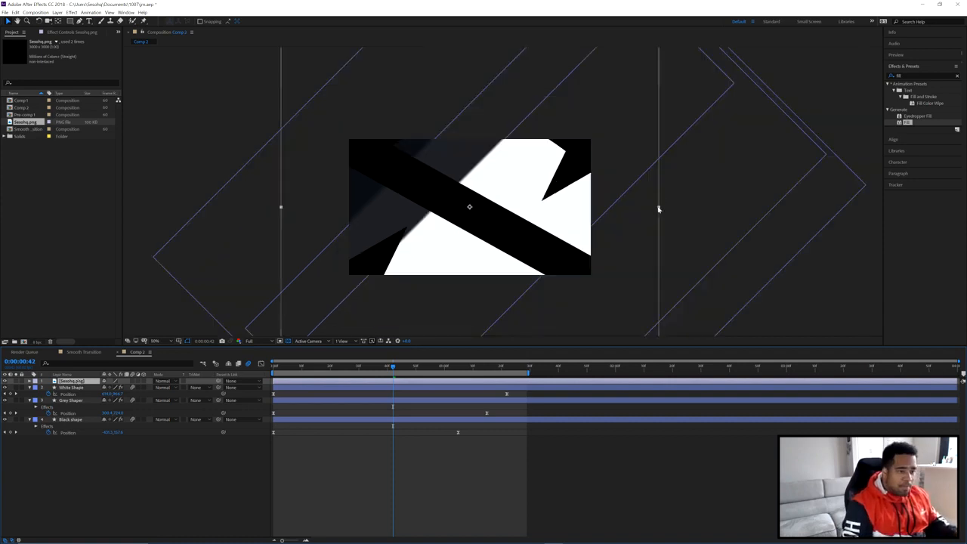
pyautogui.scroll(5, 658, 209)
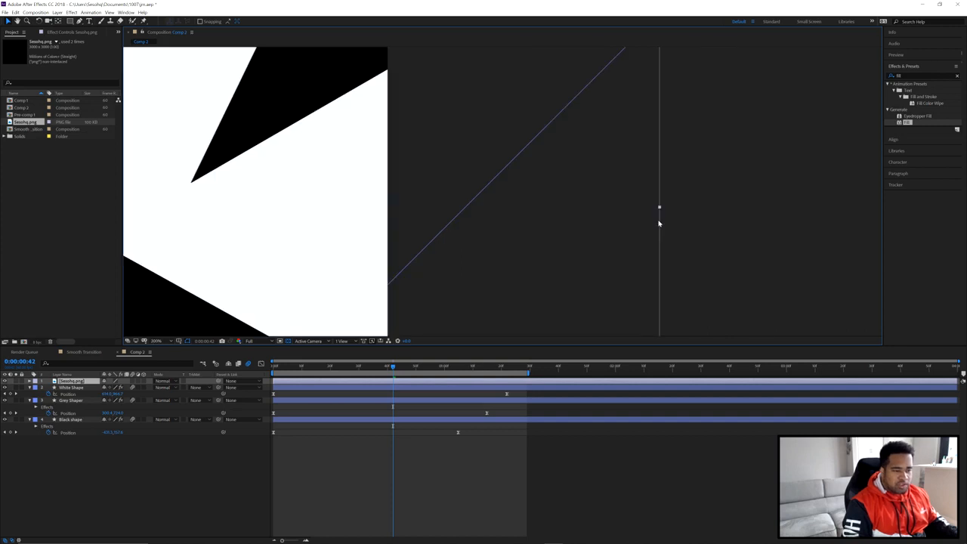
pyautogui.scroll(-5, 659, 223)
pyautogui.scroll(2, 640, 218)
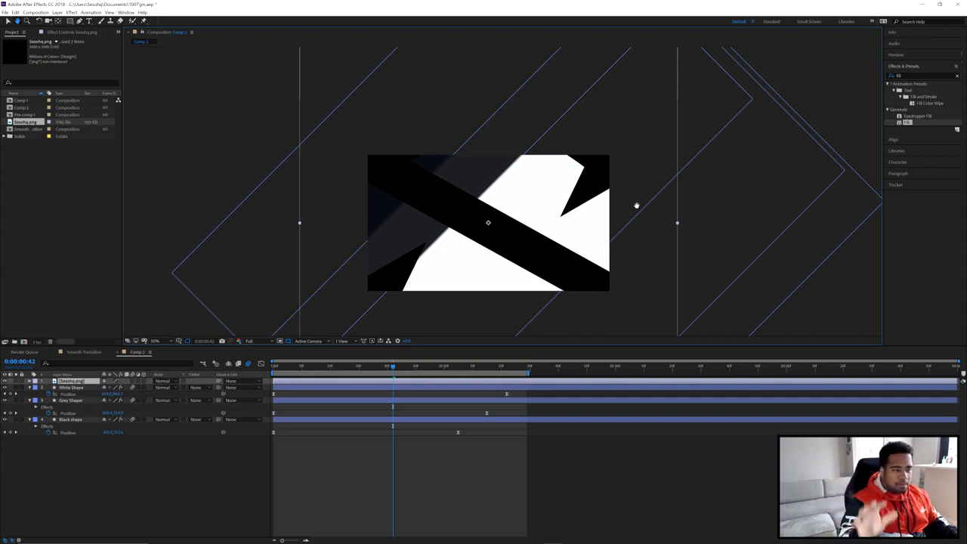
pyautogui.moveTo(637, 206); pyautogui.dragTo(571, 197)
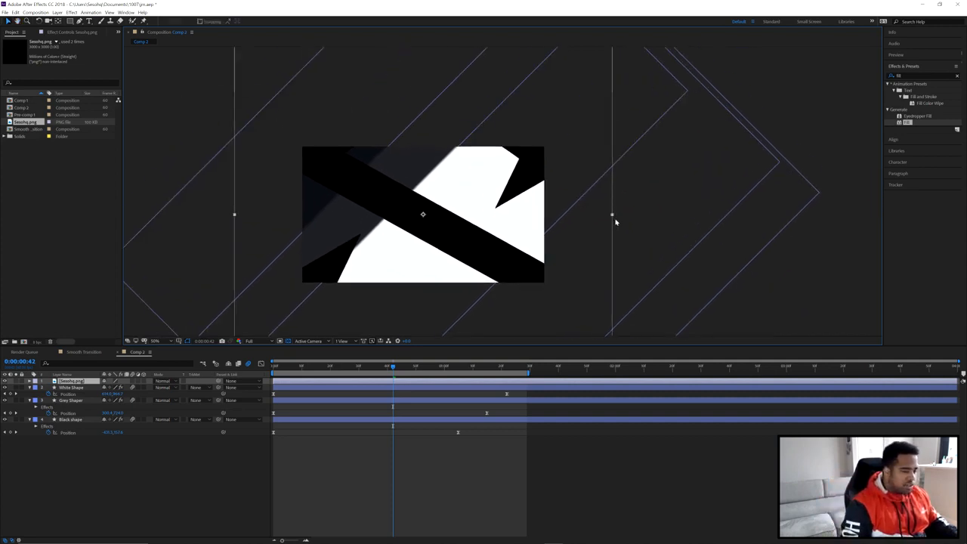
pyautogui.moveTo(612, 216); pyautogui.dragTo(452, 217)
pyautogui.scroll(4, 457, 228)
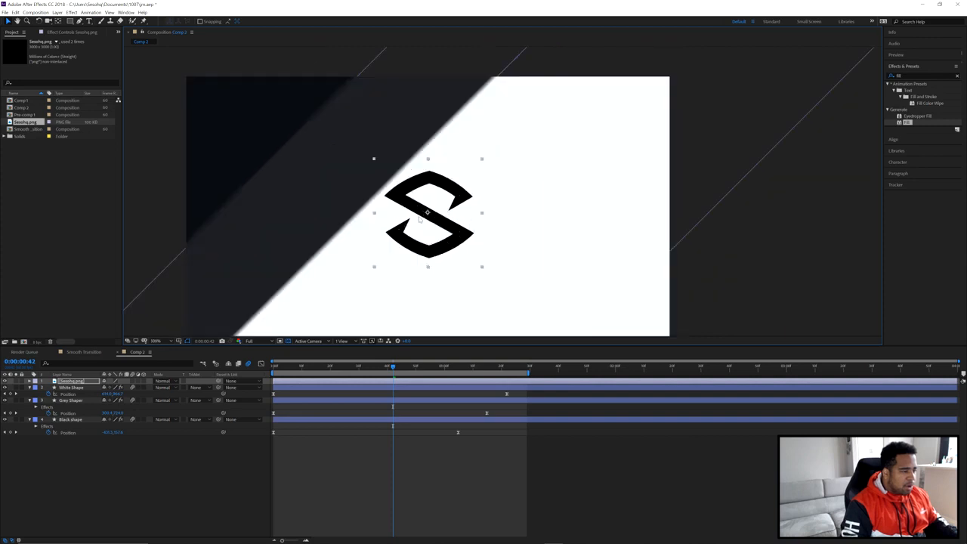
pyautogui.scroll(-2, 458, 227)
pyautogui.press('space')
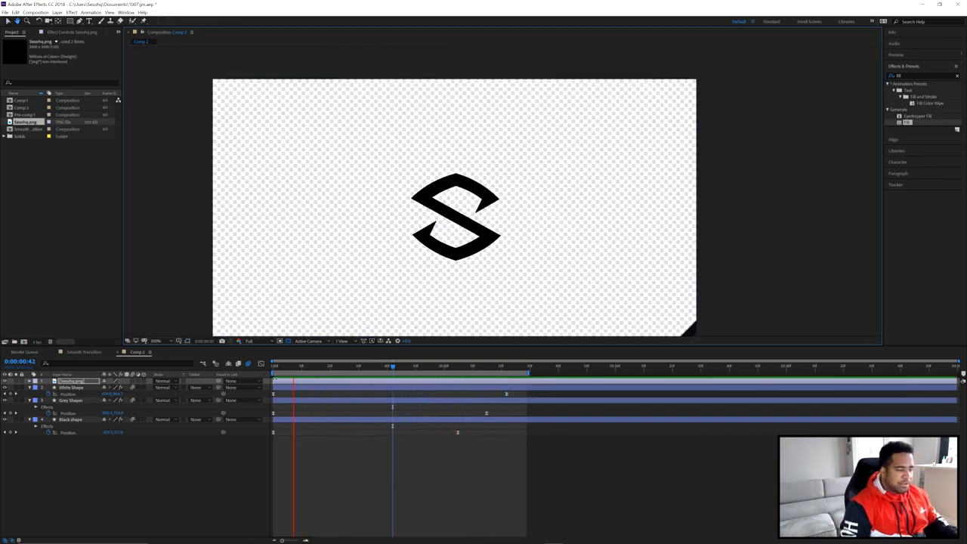
pyautogui.click(275, 366)
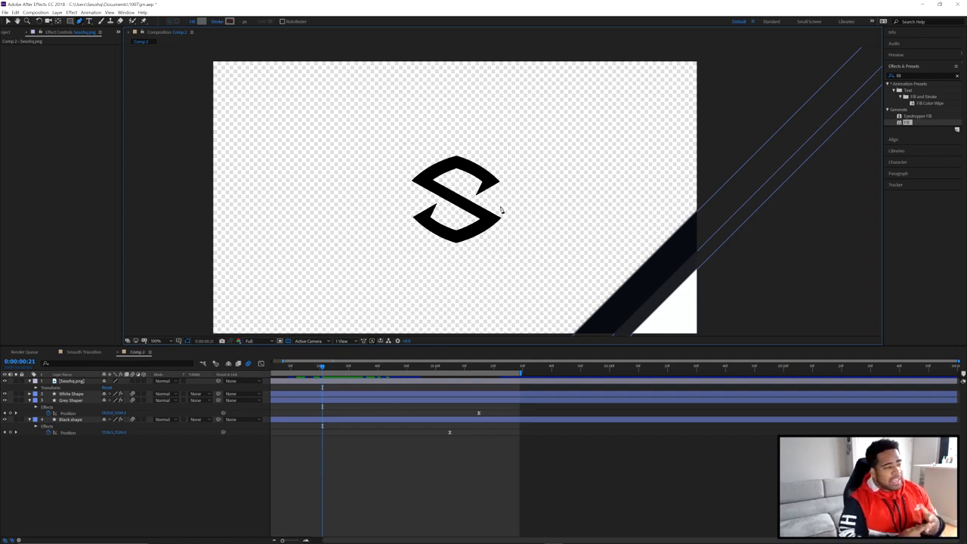
# Step: At 0:00:00:30, start a Pen tool mask on the Sesohq.png layer with a straight edge along the black band's leading diagonal
pyautogui.click(76, 383)
pyautogui.click(85, 22)
pyautogui.click(104, 23)
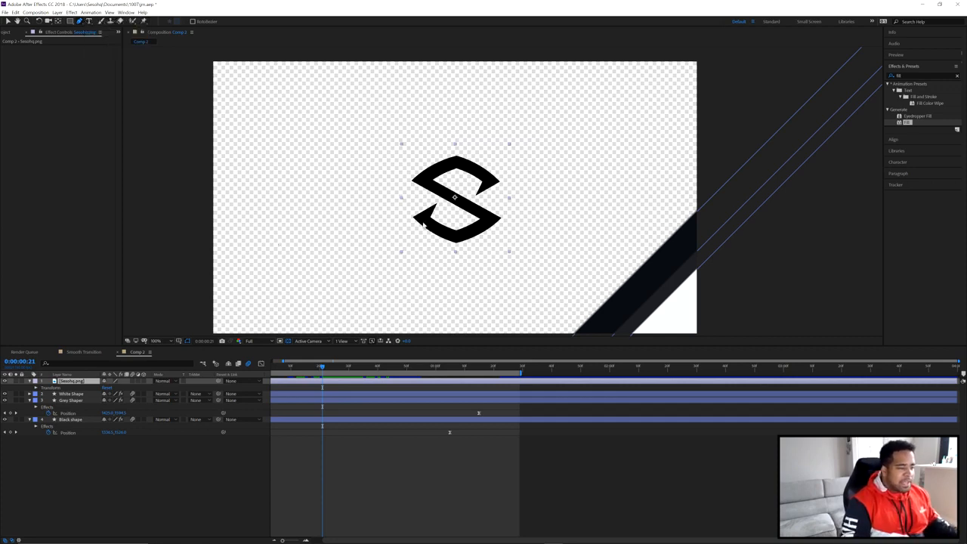
pyautogui.scroll(-2, 421, 225)
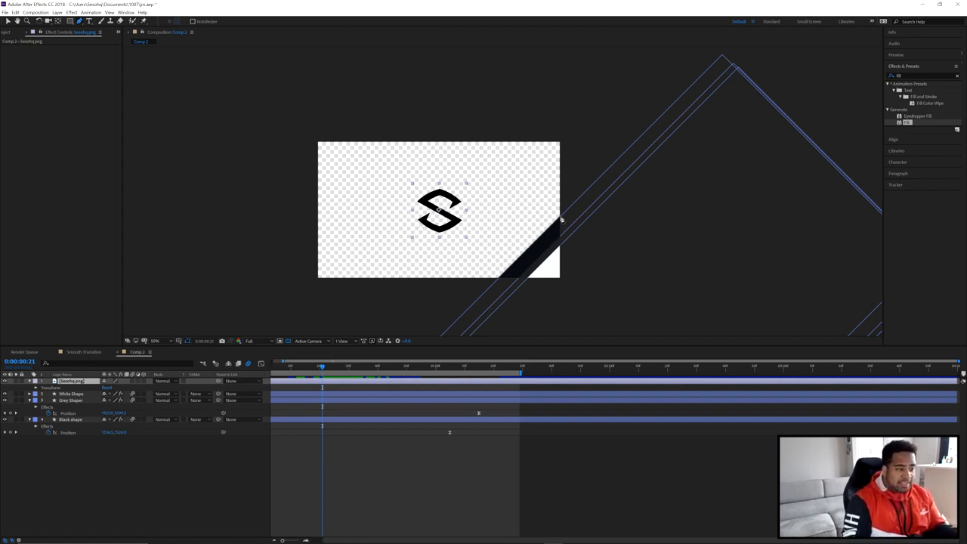
pyautogui.moveTo(322, 368); pyautogui.dragTo(348, 368)
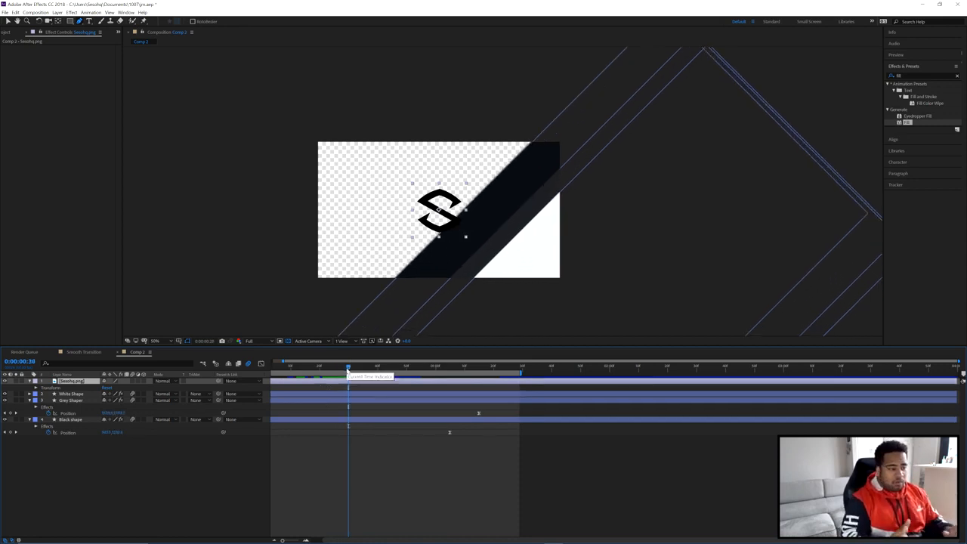
pyautogui.moveTo(462, 252); pyautogui.dragTo(459, 244)
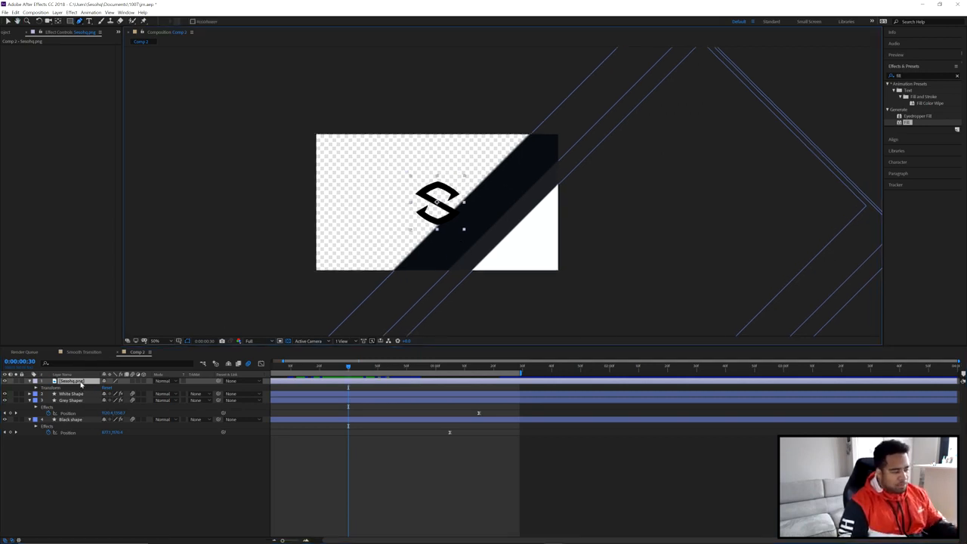
pyautogui.click(383, 283)
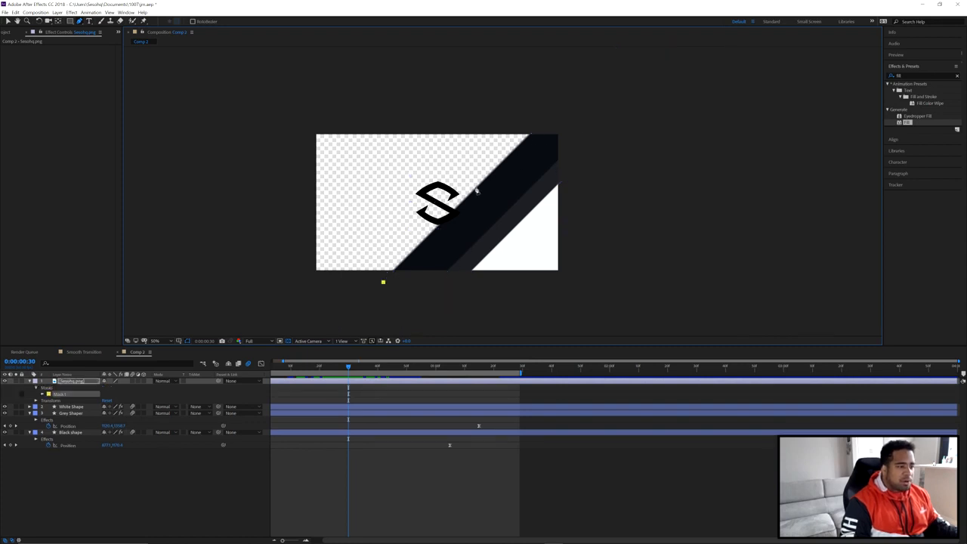
pyautogui.click(551, 116)
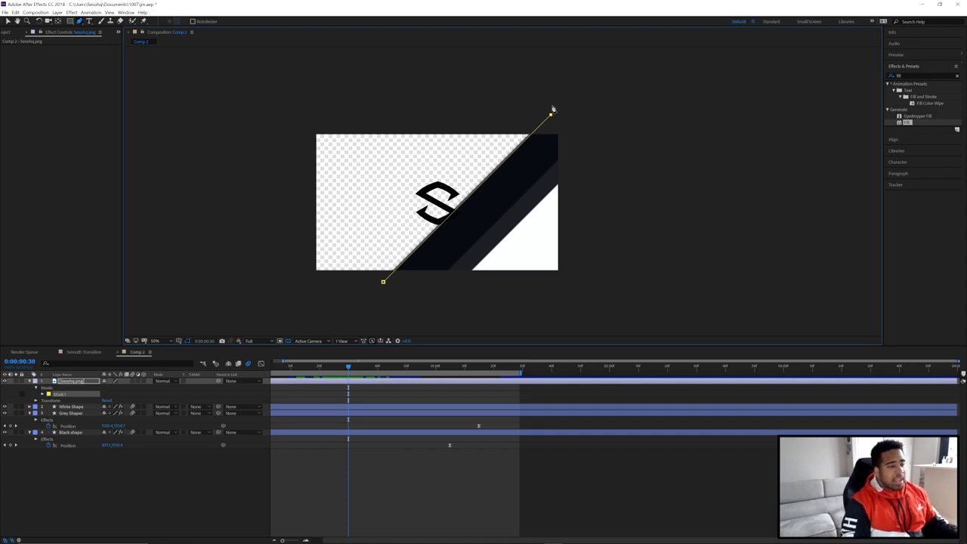
# Step: Close the logo mask around the band side with two more points well outside the frame, and inspect its diagonal edge
pyautogui.scroll(4, 527, 198)
pyautogui.scroll(-4, 527, 198)
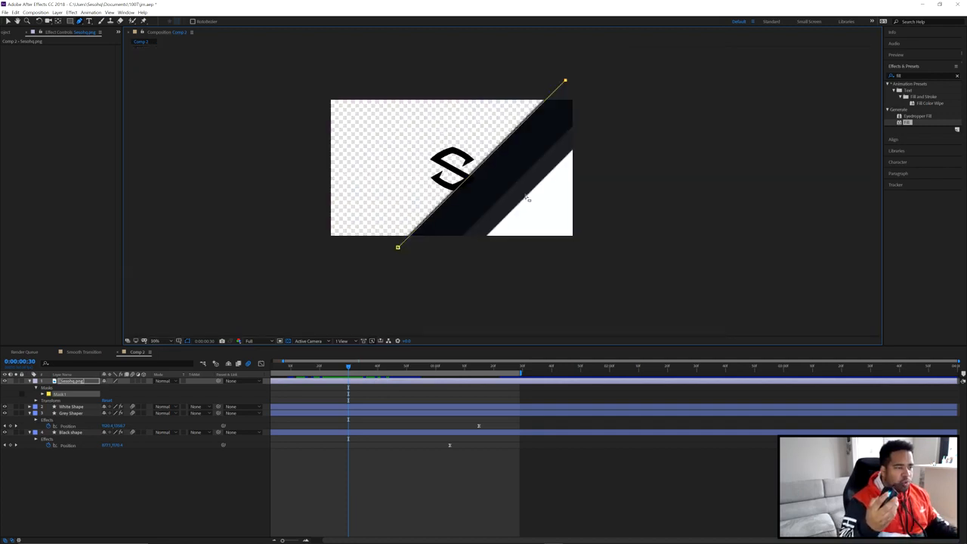
pyautogui.click(594, 161)
pyautogui.click(437, 290)
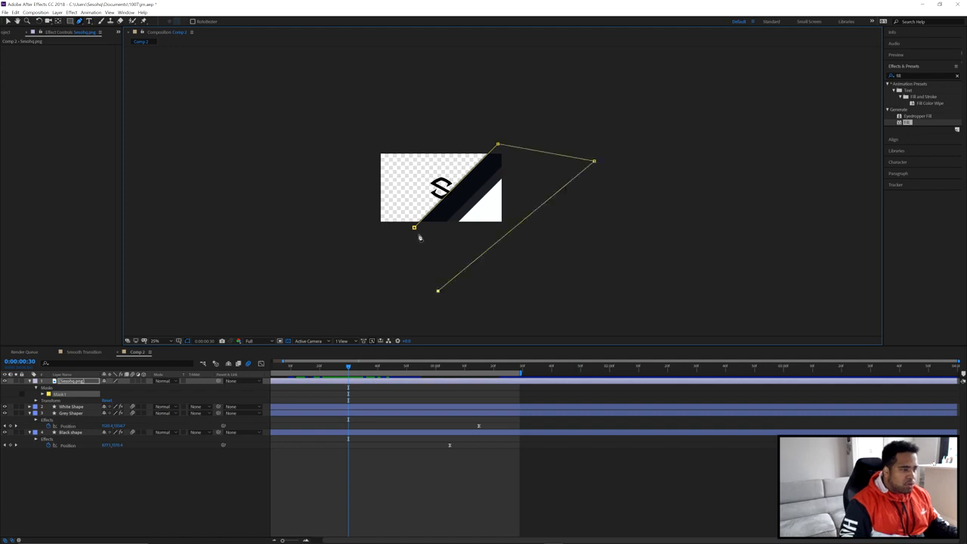
pyautogui.click(415, 227)
pyautogui.scroll(4, 430, 190)
pyautogui.scroll(-2, 477, 169)
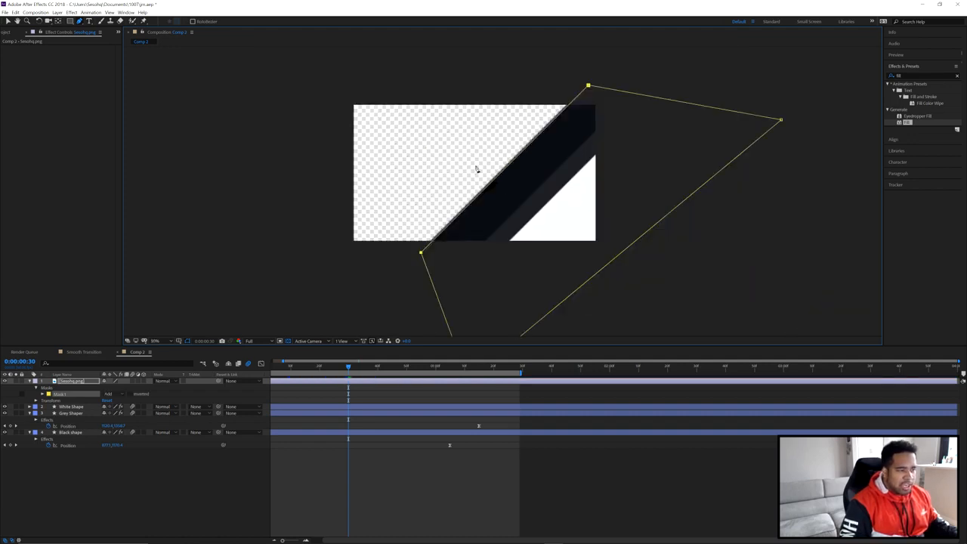
pyautogui.moveTo(477, 169); pyautogui.dragTo(484, 186)
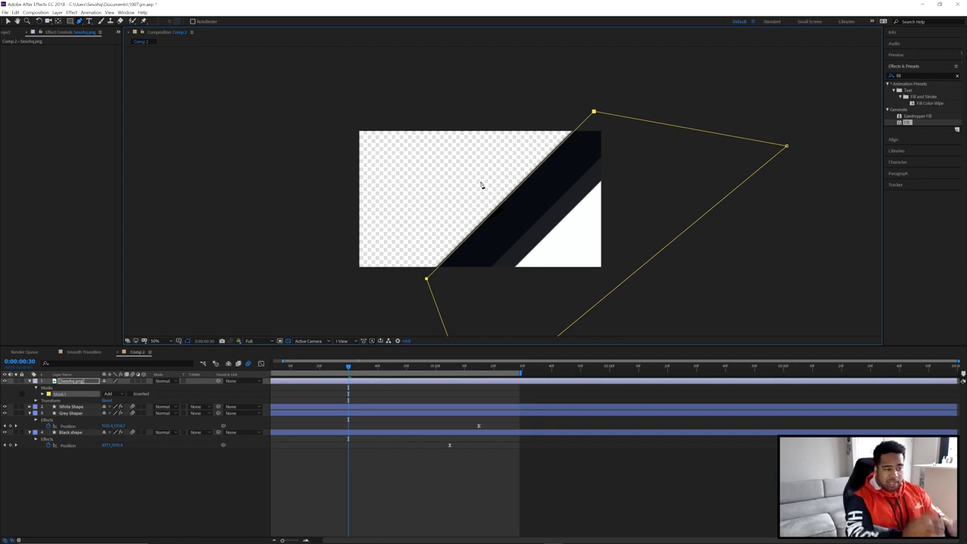
pyautogui.scroll(6, 484, 221)
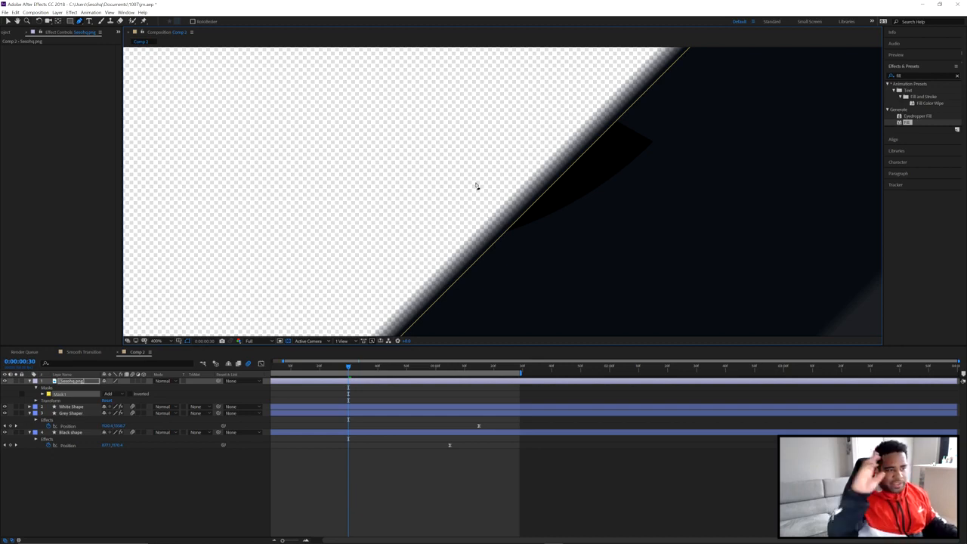
pyautogui.scroll(-4, 476, 185)
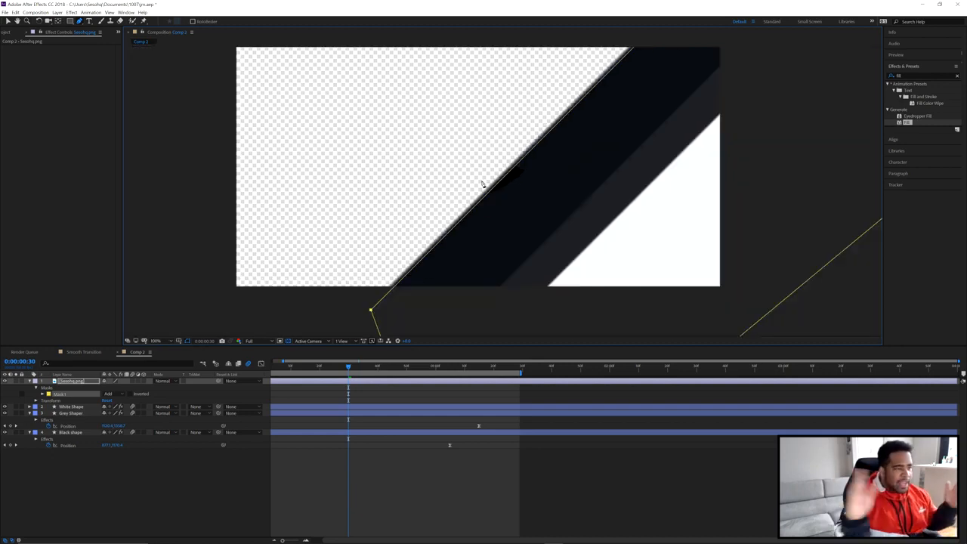
# Step: Try the Subtract mode on the logo's Mask 1, and set the mode back to Add
pyautogui.click(43, 394)
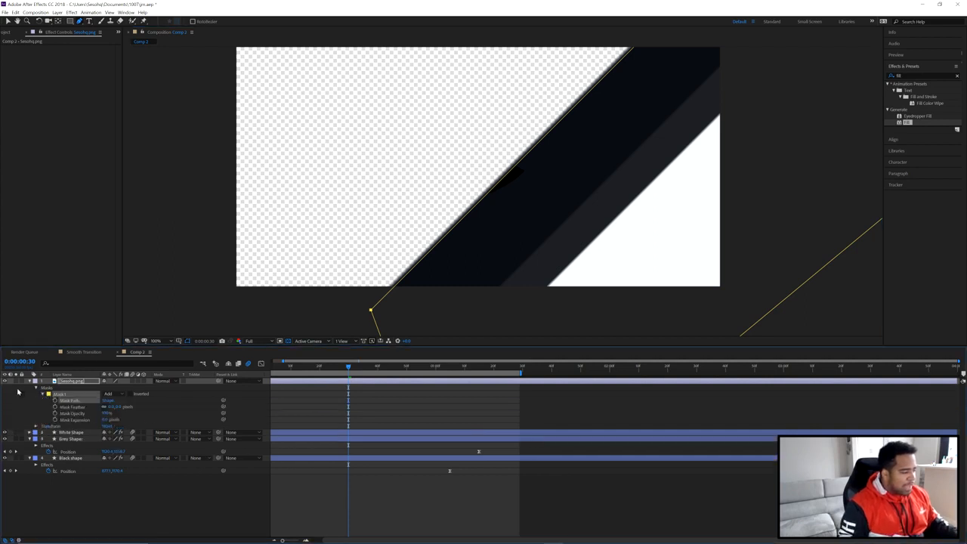
pyautogui.click(111, 393)
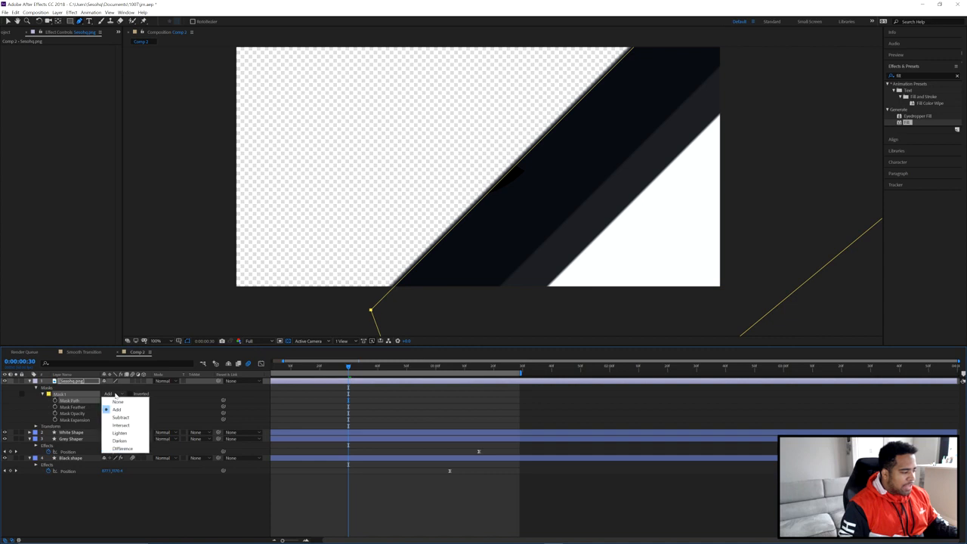
pyautogui.click(120, 417)
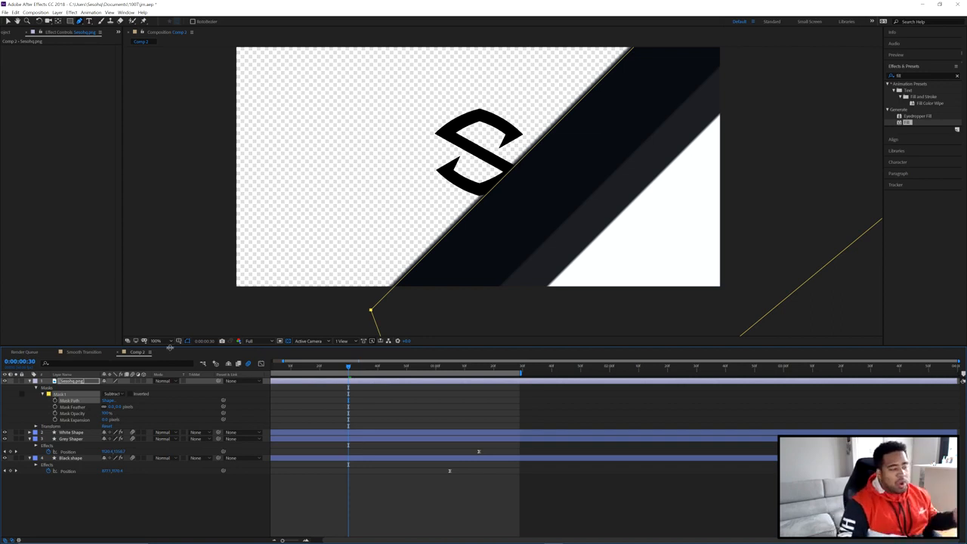
pyautogui.click(111, 394)
pyautogui.click(117, 409)
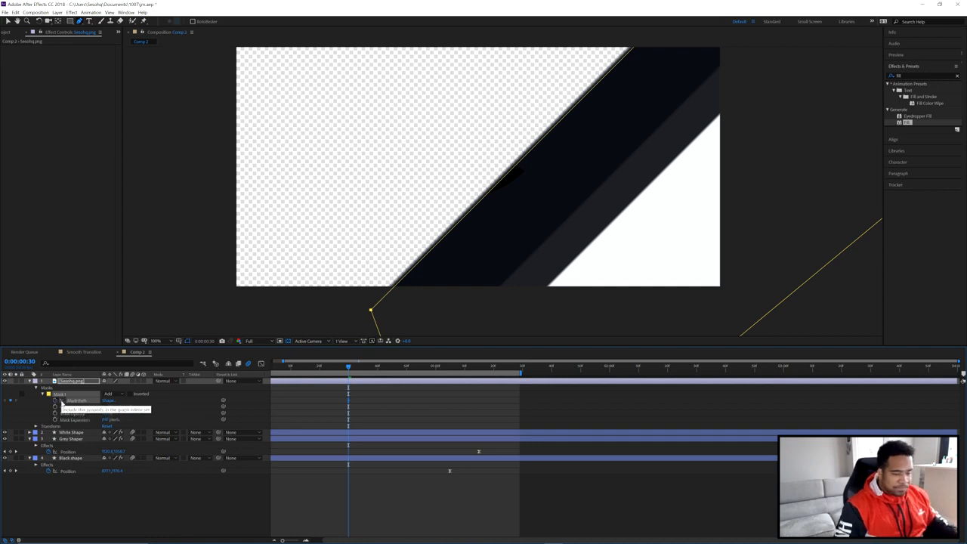
# Step: At 0:00:00:30, nudge the logo mask so its diagonal edge sits slightly inside the black band, clear of the blurred edge
pyautogui.scroll(-2, 350, 205)
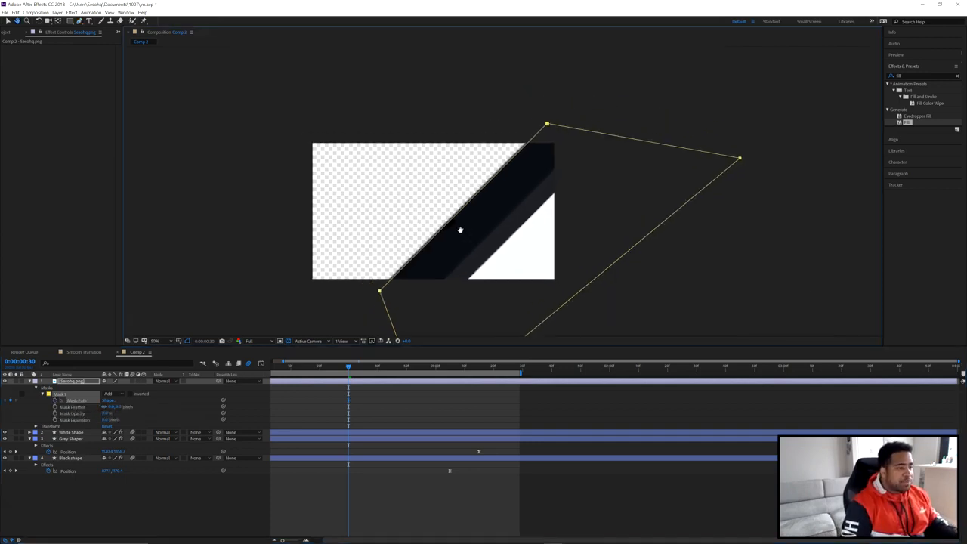
pyautogui.scroll(2, 470, 204)
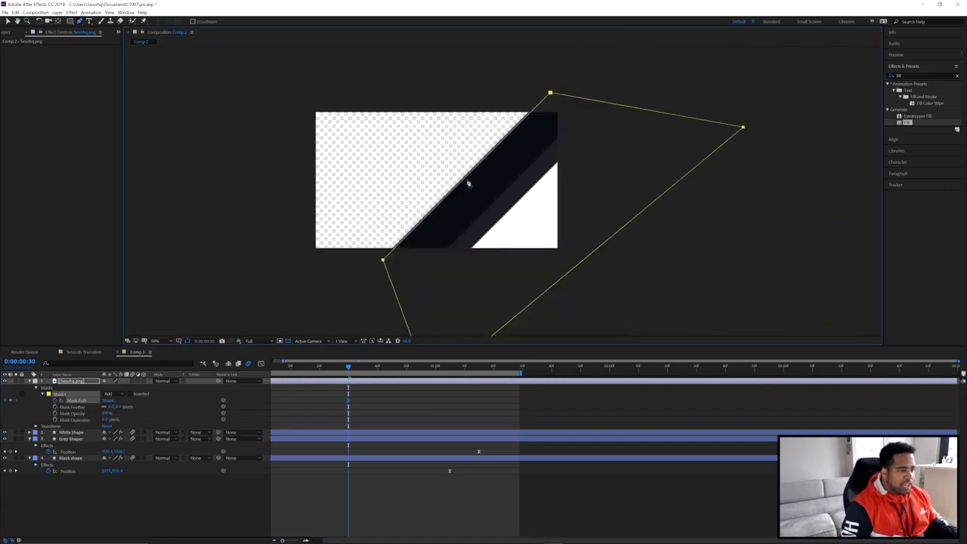
pyautogui.scroll(4, 457, 197)
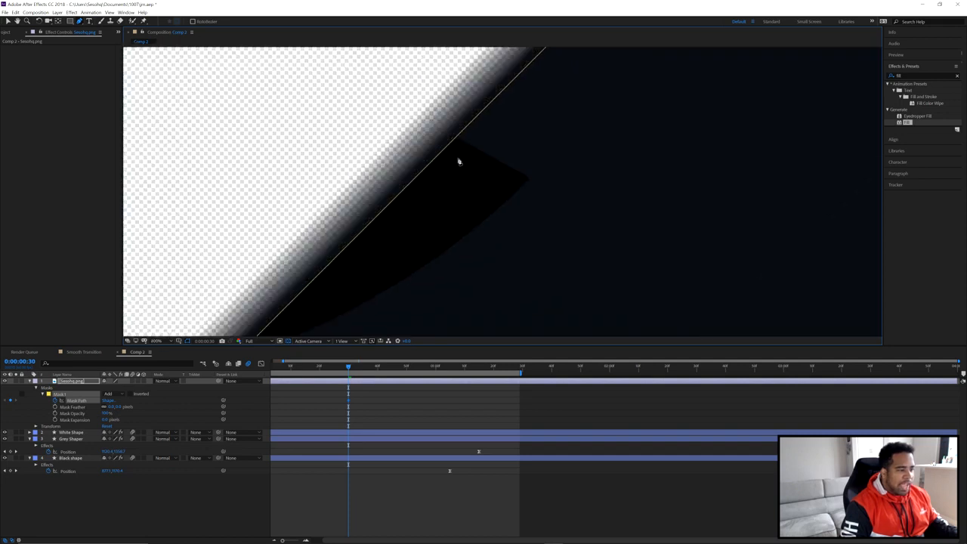
pyautogui.scroll(-3, 462, 217)
pyautogui.scroll(-1, 464, 217)
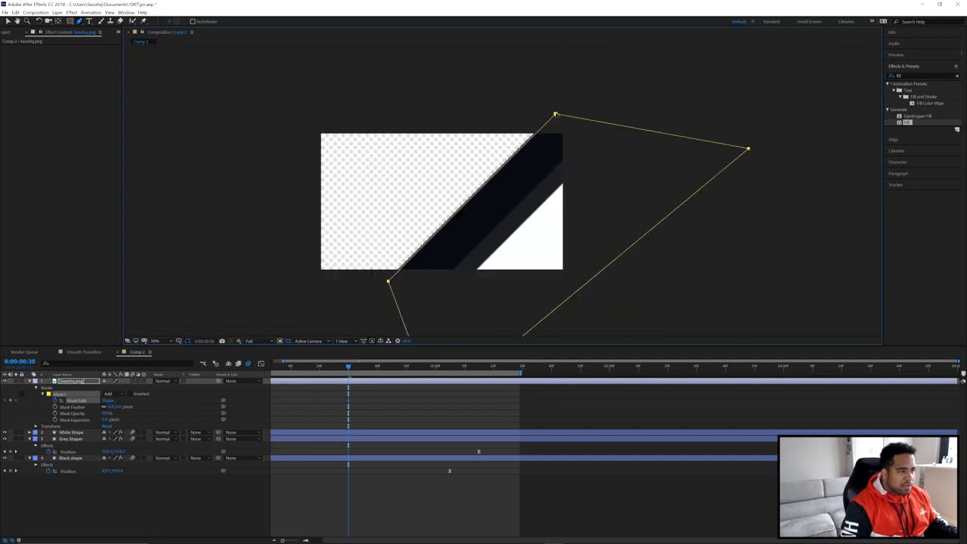
pyautogui.scroll(3, 462, 226)
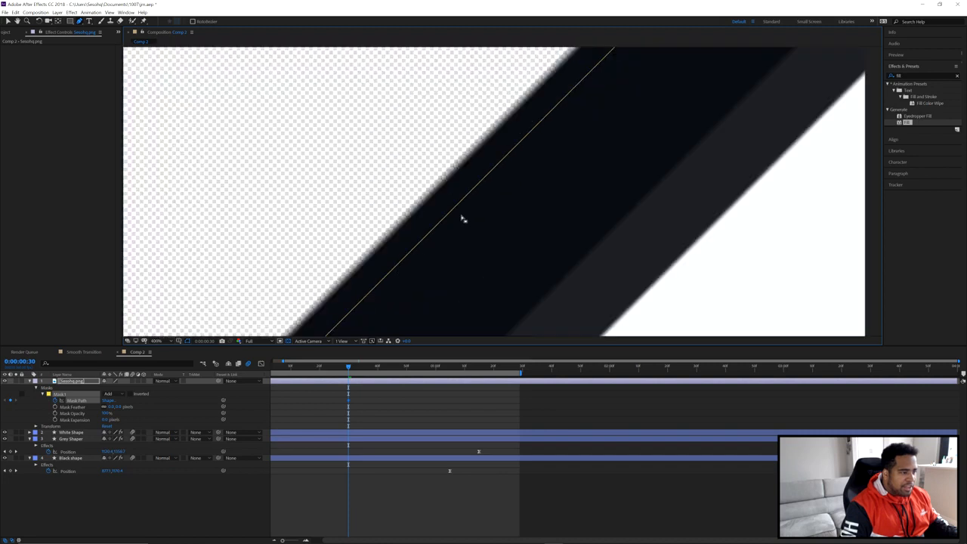
pyautogui.scroll(-3, 437, 189)
pyautogui.moveTo(438, 201); pyautogui.dragTo(479, 199)
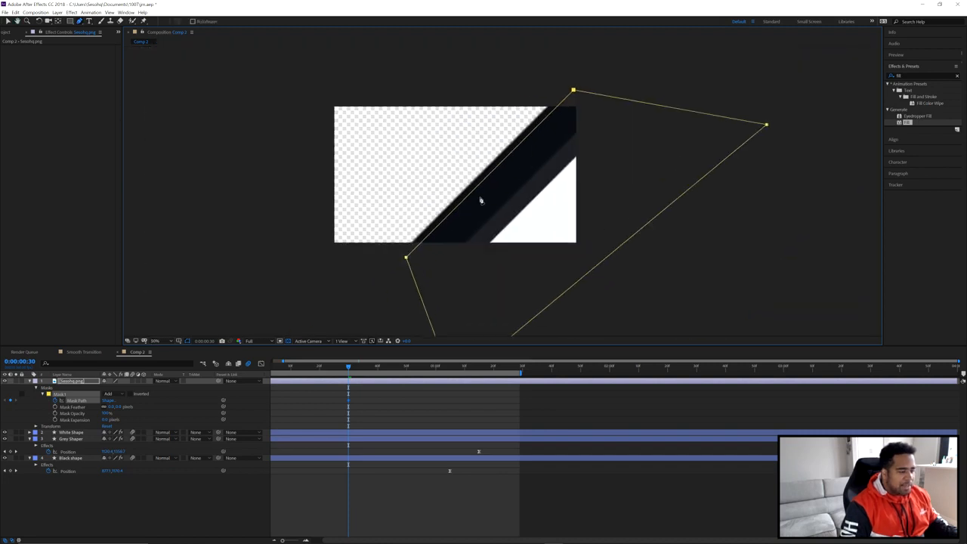
# Step: At about 0:00:00:35, move the logo mask up and left along with the black band to add a second Mask Path keyframe
pyautogui.click(350, 368)
pyautogui.moveTo(353, 368); pyautogui.dragTo(363, 368)
pyautogui.moveTo(574, 90); pyautogui.dragTo(527, 70)
pyautogui.click(348, 400)
pyautogui.moveTo(365, 372); pyautogui.dragTo(351, 368)
pyautogui.scroll(2, 446, 170)
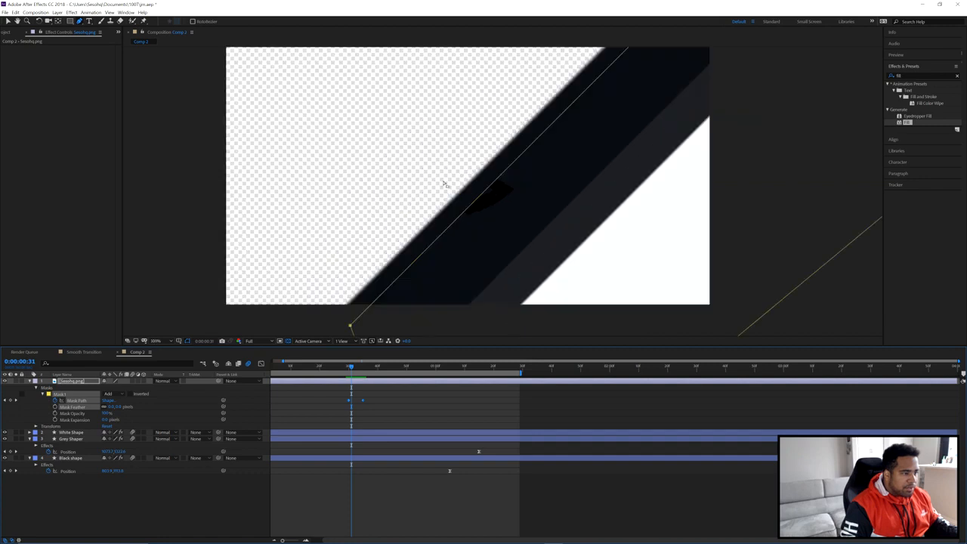
# Step: At 0:00:00:33, briefly hide the Black shape layer to inspect the masked logo, and show the layer again
pyautogui.moveTo(351, 369)
pyautogui.mouseDown()
pyautogui.moveTo(378, 368)
pyautogui.moveTo(358, 368)
pyautogui.mouseUp()
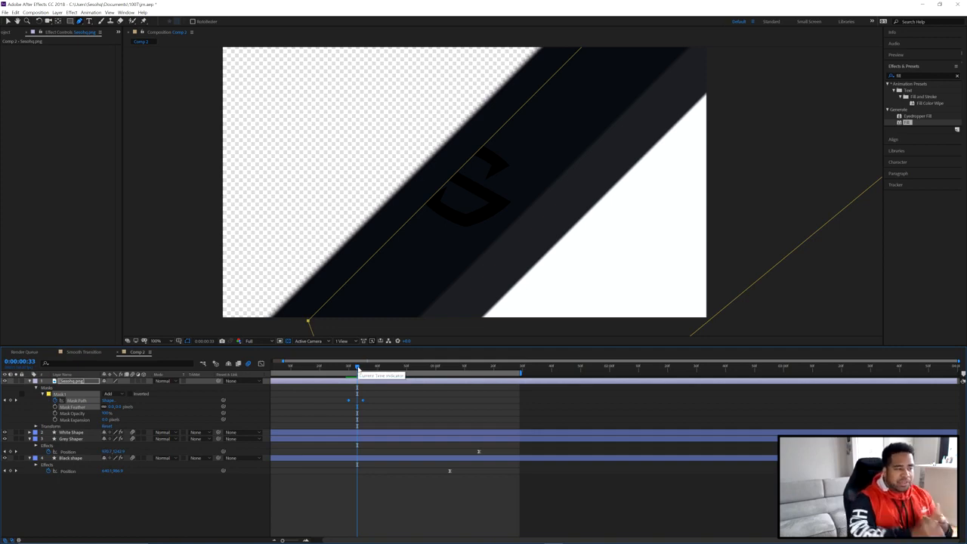
pyautogui.click(5, 458)
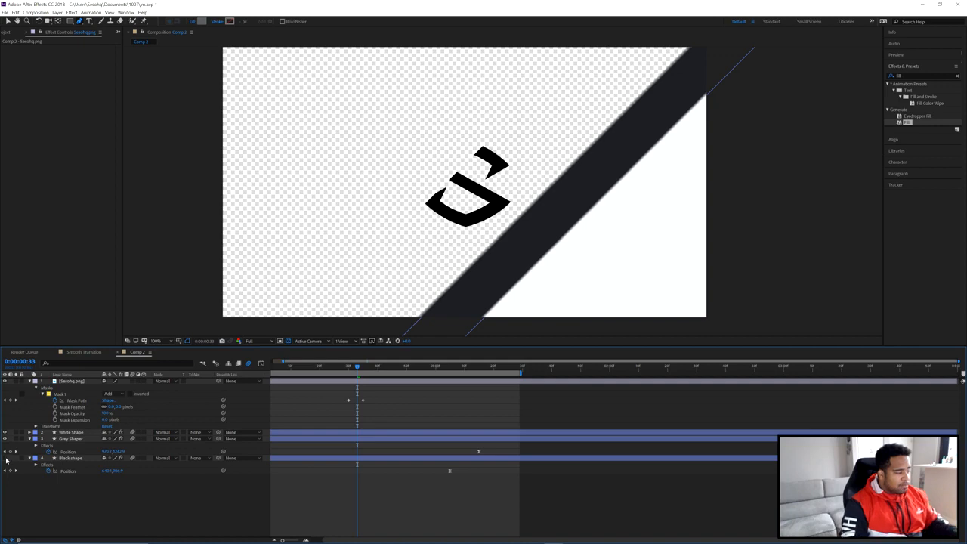
pyautogui.click(4, 458)
# Step: Retime the logo's Mask Path keyframes to 0:00:00:28 and 0:00:00:36 and apply Easy Ease to them
pyautogui.click(345, 402)
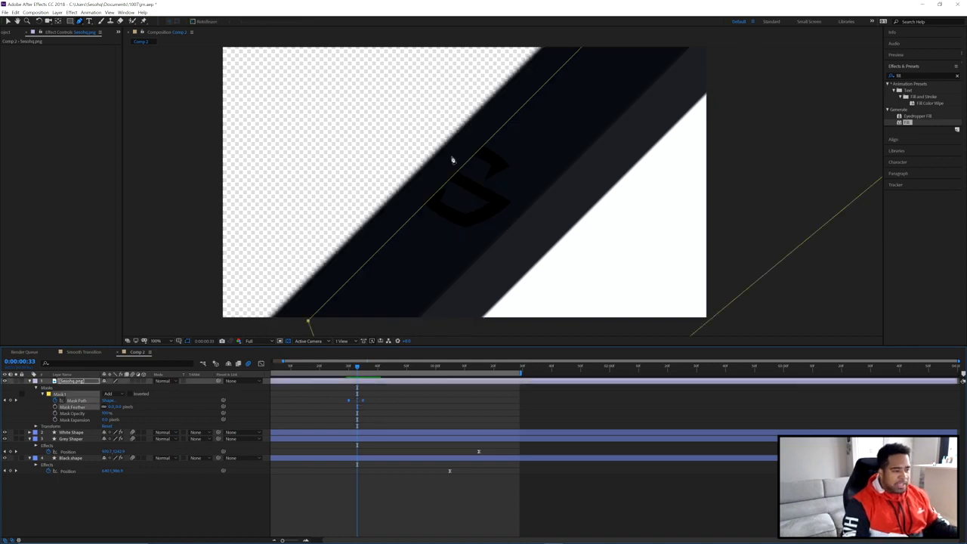
pyautogui.moveTo(358, 369)
pyautogui.mouseDown()
pyautogui.moveTo(349, 368)
pyautogui.moveTo(352, 407)
pyautogui.moveTo(339, 370)
pyautogui.moveTo(348, 370)
pyautogui.mouseUp()
pyautogui.click(366, 401)
pyautogui.moveTo(345, 369); pyautogui.dragTo(369, 404)
pyautogui.rightClick(366, 400)
pyautogui.moveTo(408, 484)
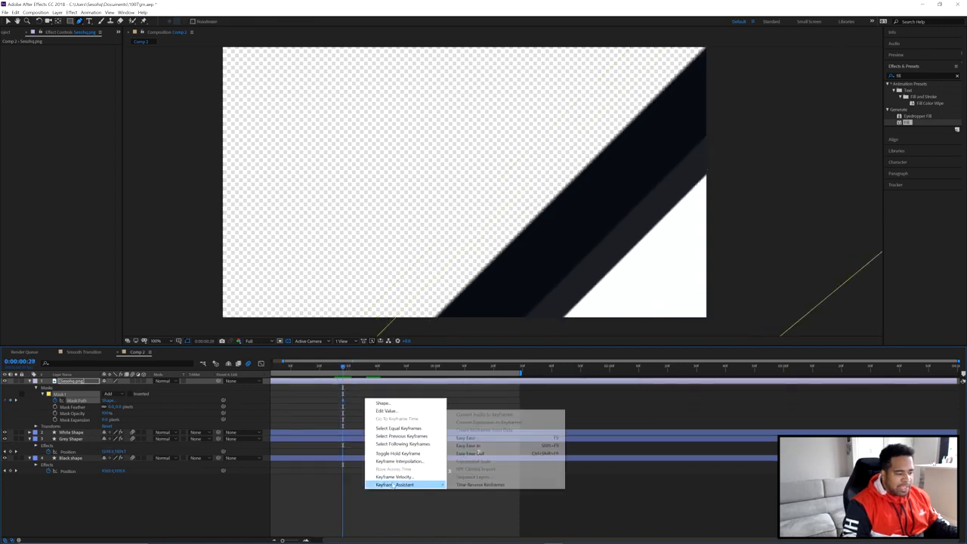
pyautogui.click(480, 440)
# Step: In the Mask Path speed graph, lengthen the first keyframe's outgoing ease to over a third of the span and check the mask at 0:00:00:30
pyautogui.click(262, 363)
pyautogui.moveTo(325, 501); pyautogui.dragTo(389, 524)
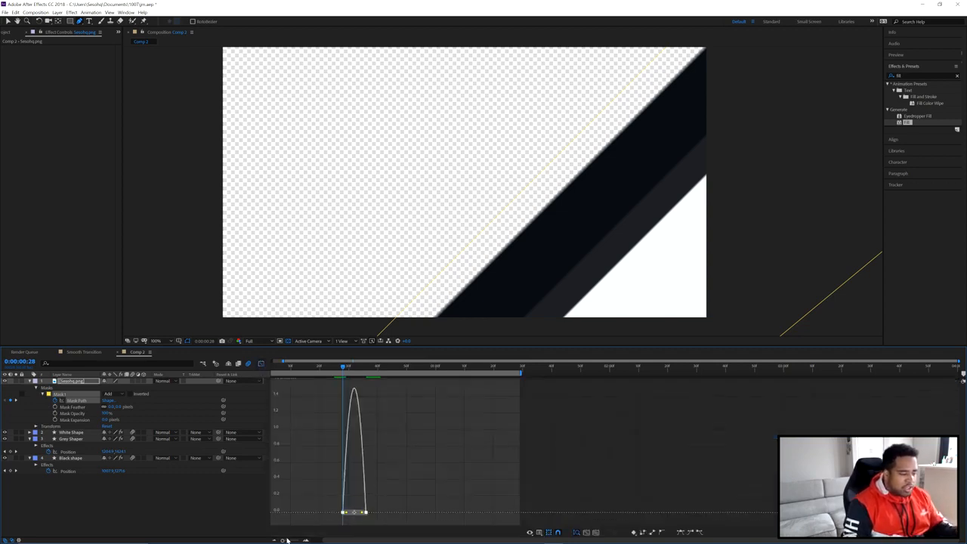
pyautogui.moveTo(289, 541); pyautogui.dragTo(299, 541)
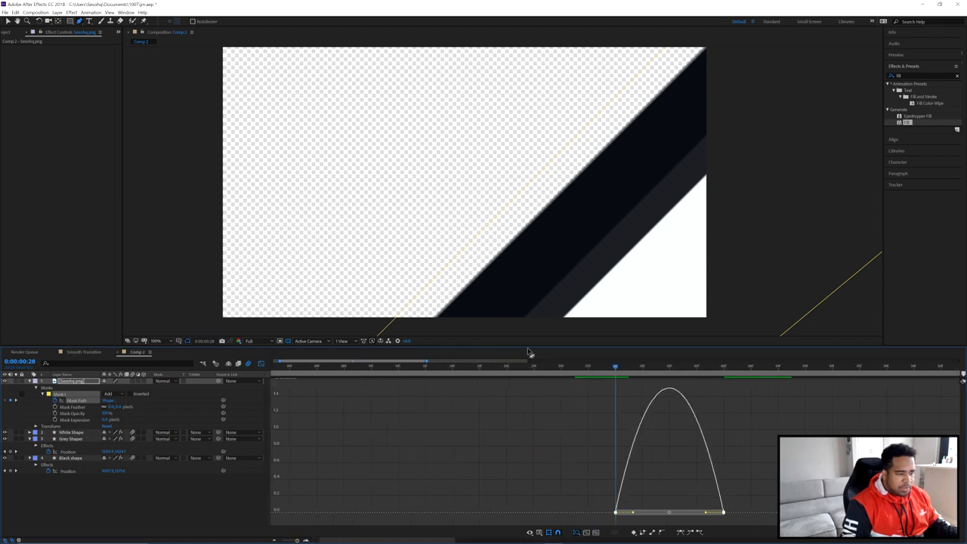
pyautogui.scroll(-1, 526, 252)
pyautogui.scroll(4, 504, 213)
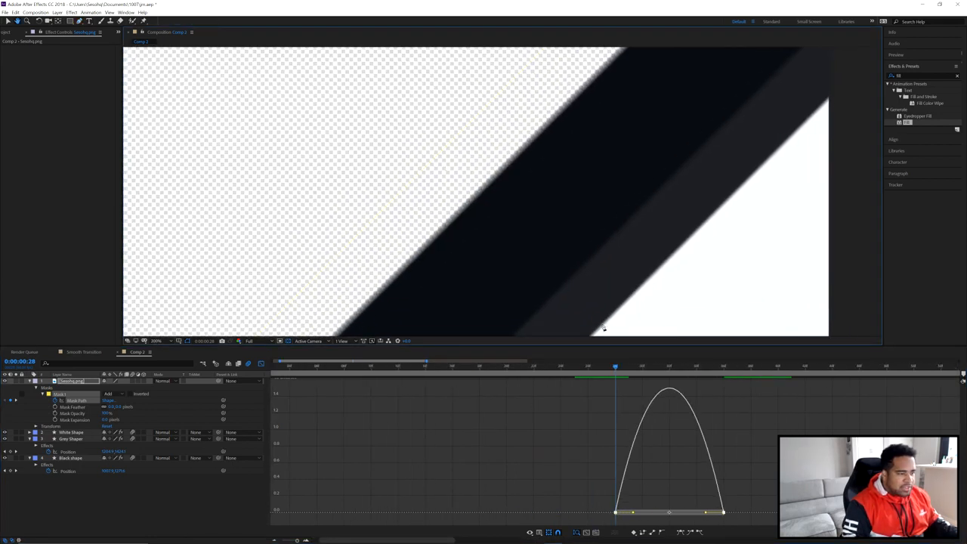
pyautogui.moveTo(621, 369); pyautogui.dragTo(630, 369)
pyautogui.press('space')
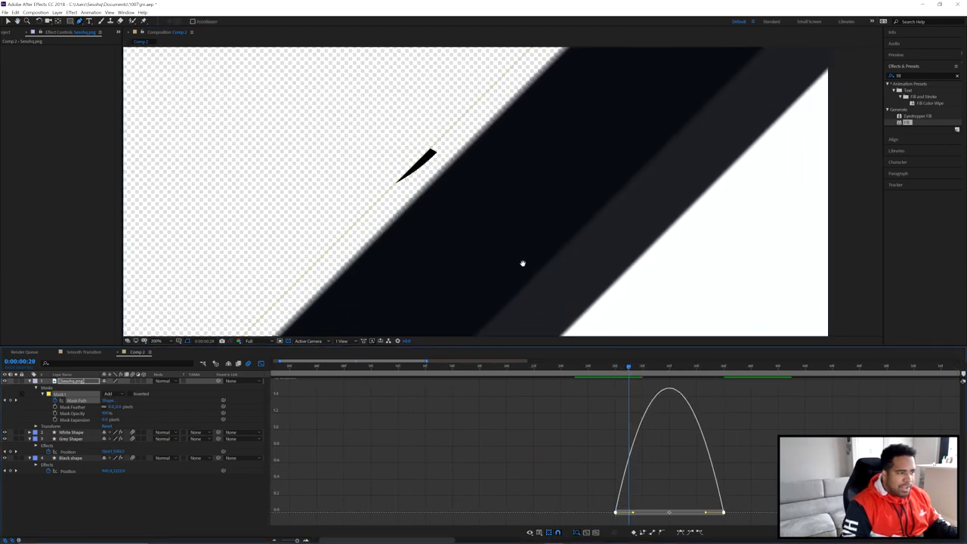
pyautogui.moveTo(522, 264); pyautogui.dragTo(471, 207)
pyautogui.press('g')
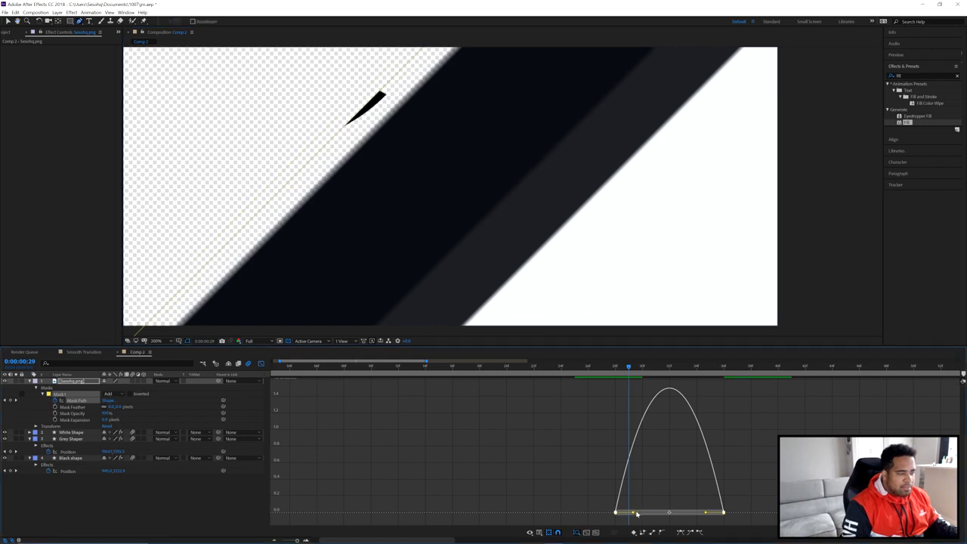
pyautogui.moveTo(635, 513); pyautogui.dragTo(678, 516)
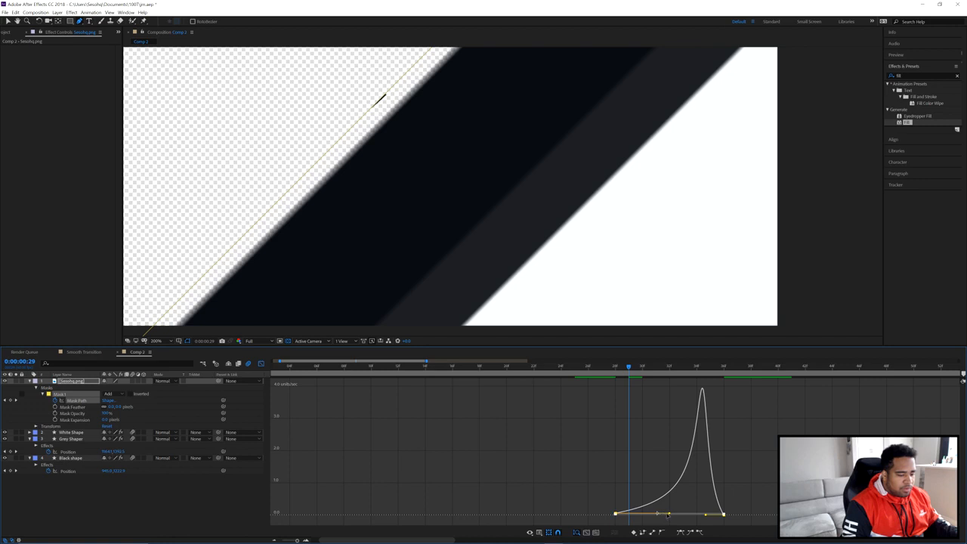
pyautogui.moveTo(670, 514); pyautogui.dragTo(657, 513)
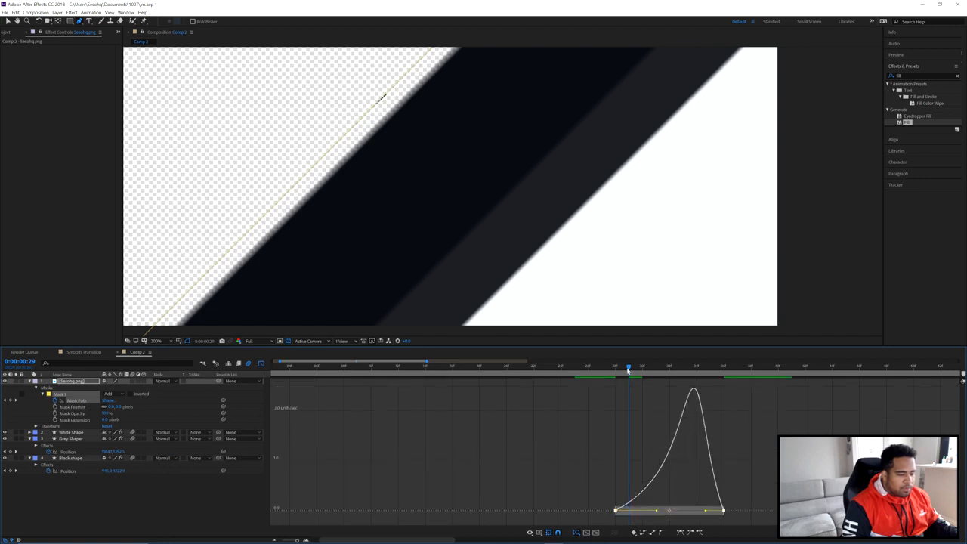
pyautogui.moveTo(633, 369); pyautogui.dragTo(643, 370)
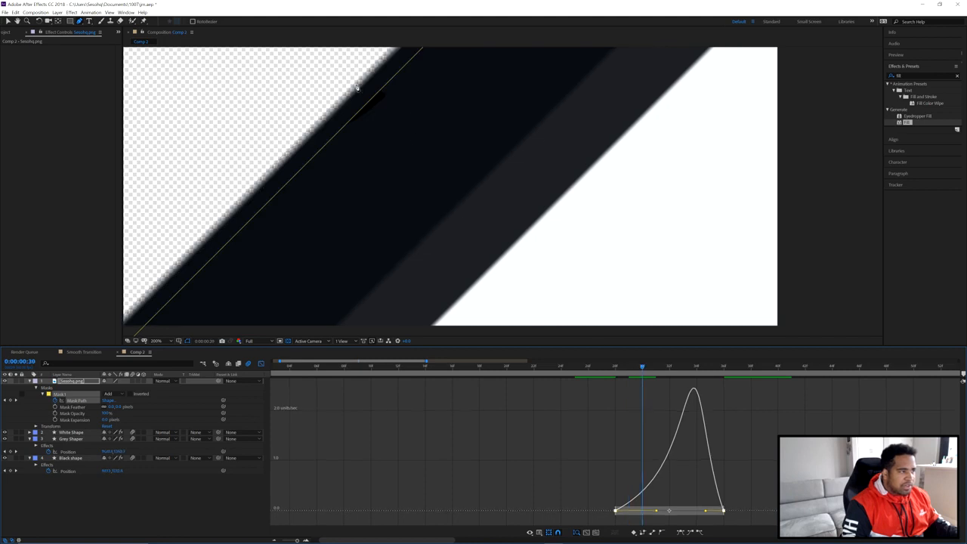
# Step: Lengthen the last Mask Path keyframe's incoming ease for a sharp mid-span speed peak, check it at 0:00:00:34, and close the graph
pyautogui.scroll(-2, 459, 201)
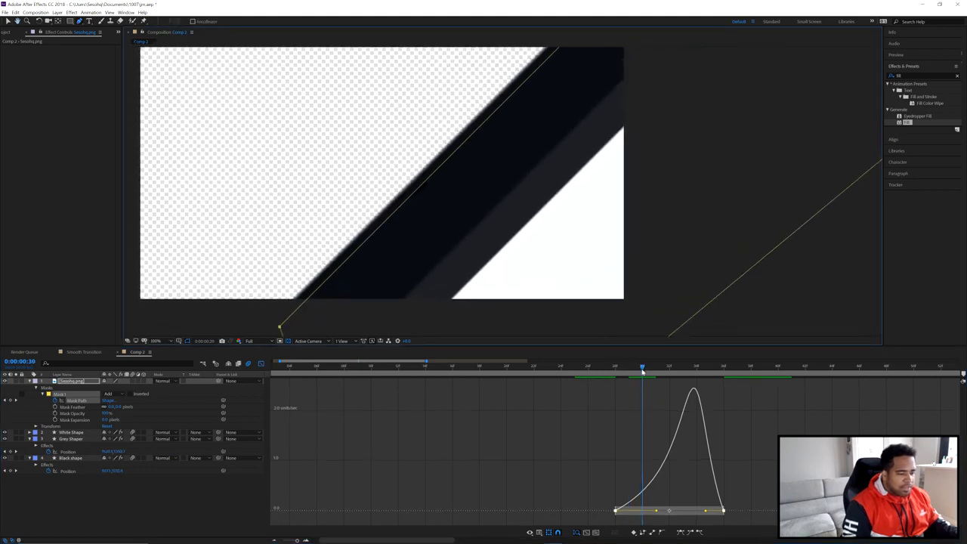
pyautogui.moveTo(643, 370); pyautogui.dragTo(671, 375)
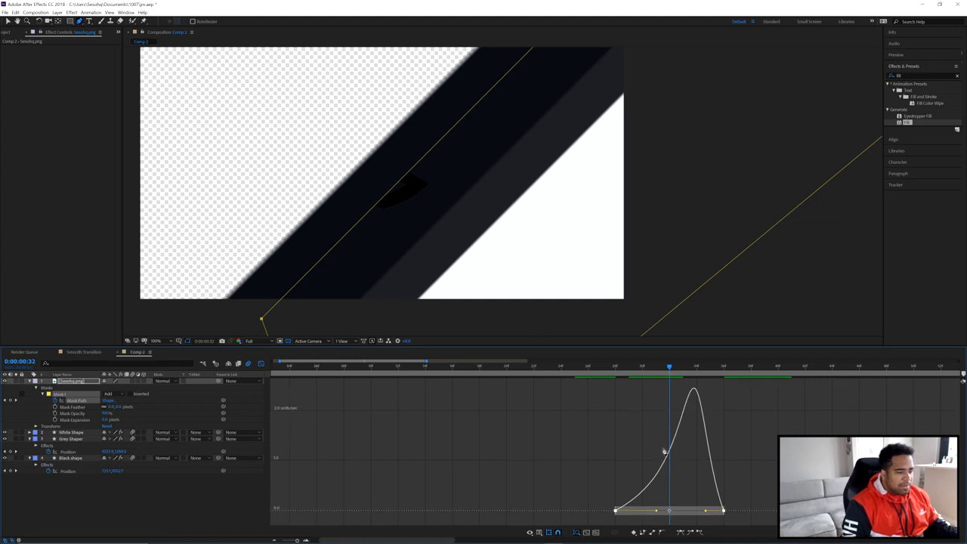
pyautogui.moveTo(706, 511); pyautogui.dragTo(680, 513)
pyautogui.moveTo(666, 370); pyautogui.dragTo(693, 373)
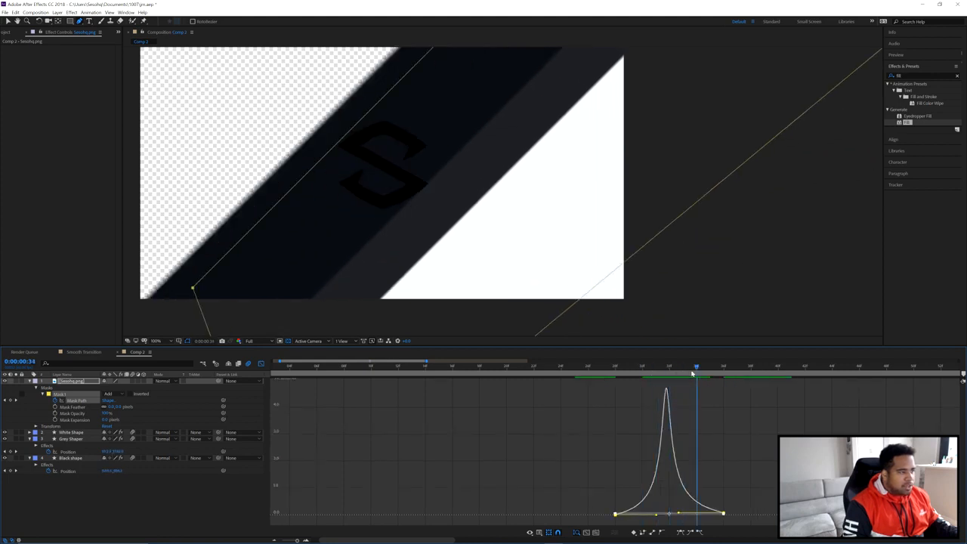
pyautogui.click(260, 364)
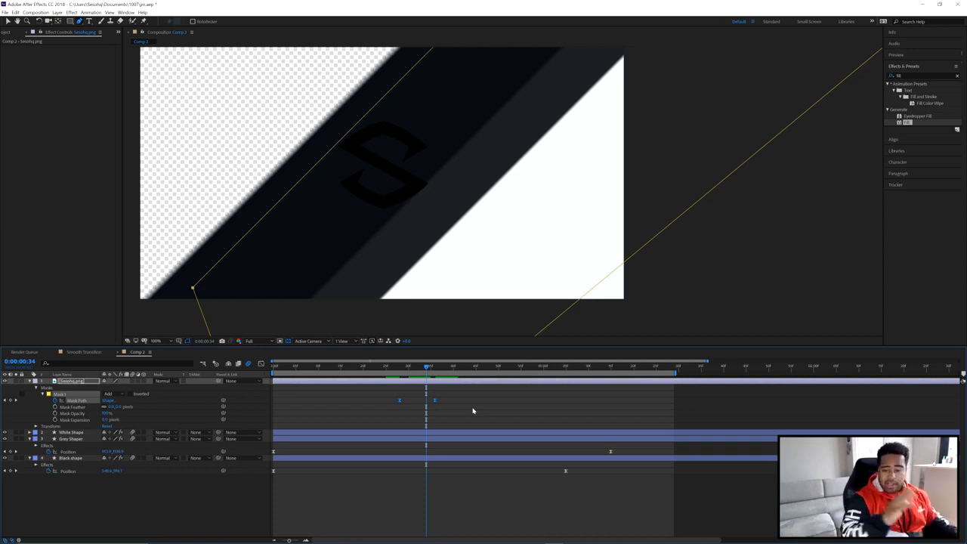
# Step: Preview the logo's masked wipe from 0:00:00:27 to 0:00:00:39 and view the whole frame with the mask outline
pyautogui.press('-')
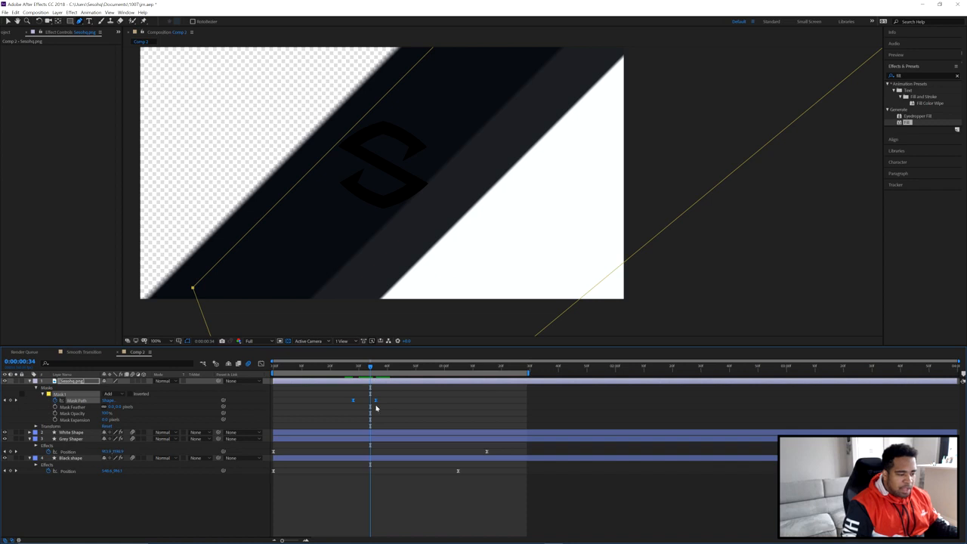
pyautogui.click(350, 368)
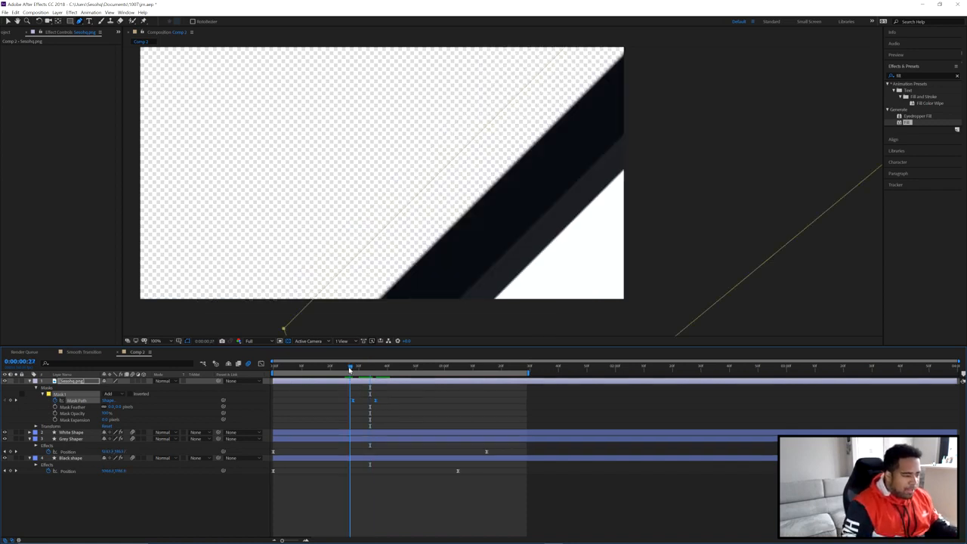
pyautogui.press('space')
pyautogui.moveTo(350, 368); pyautogui.dragTo(384, 374)
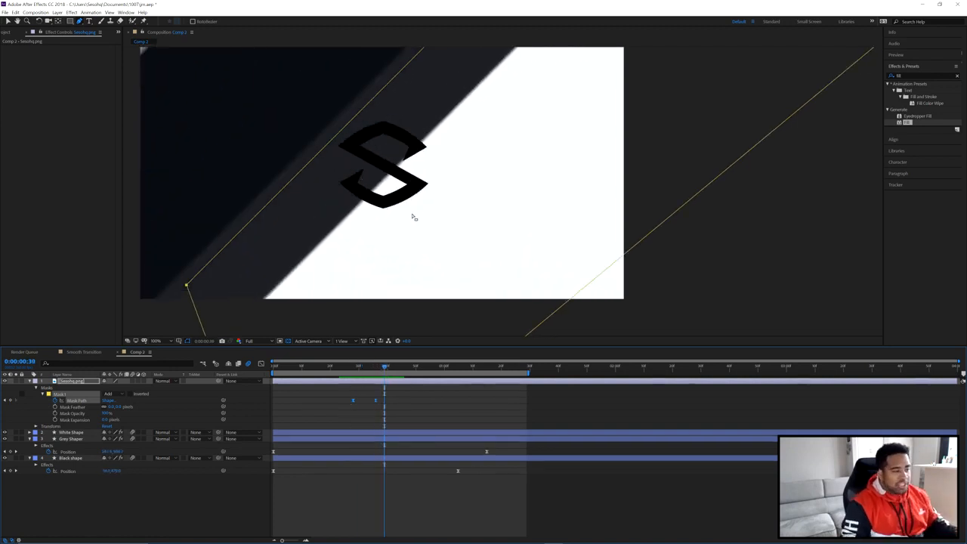
pyautogui.scroll(-1, 414, 216)
pyautogui.moveTo(412, 216); pyautogui.dragTo(433, 235)
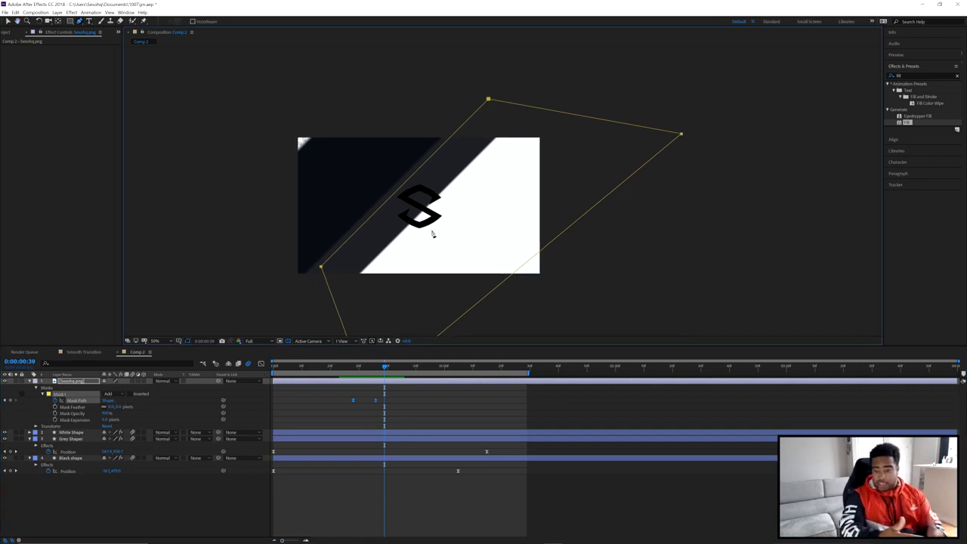
# Step: Collapse the Sesohq.png layer and place it between White Shape and Grey Shape in the layer stack
pyautogui.click(70, 381)
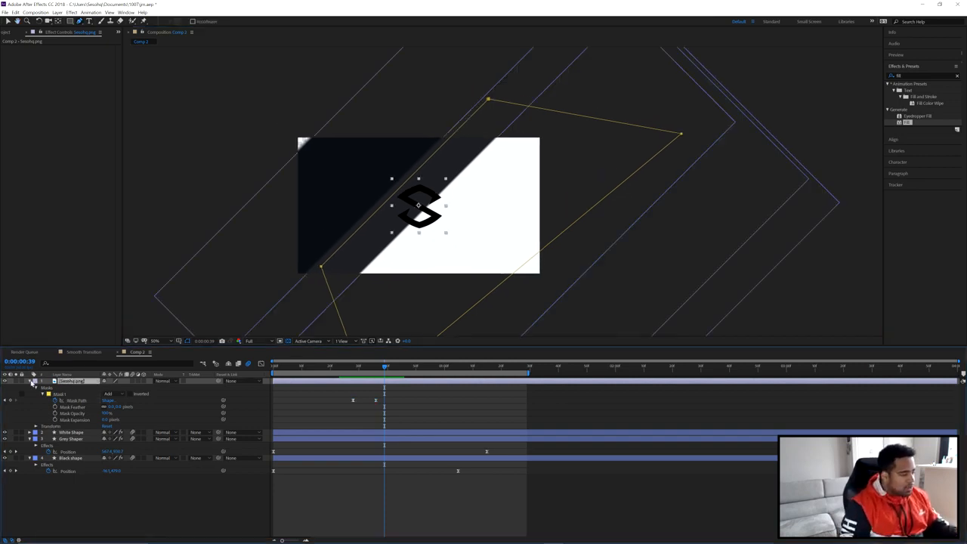
pyautogui.click(31, 382)
pyautogui.moveTo(71, 384)
pyautogui.mouseDown()
pyautogui.moveTo(123, 391)
pyautogui.moveTo(77, 395)
pyautogui.mouseUp()
pyautogui.moveTo(385, 368)
pyautogui.mouseDown()
pyautogui.moveTo(361, 368)
pyautogui.moveTo(383, 368)
pyautogui.mouseUp()
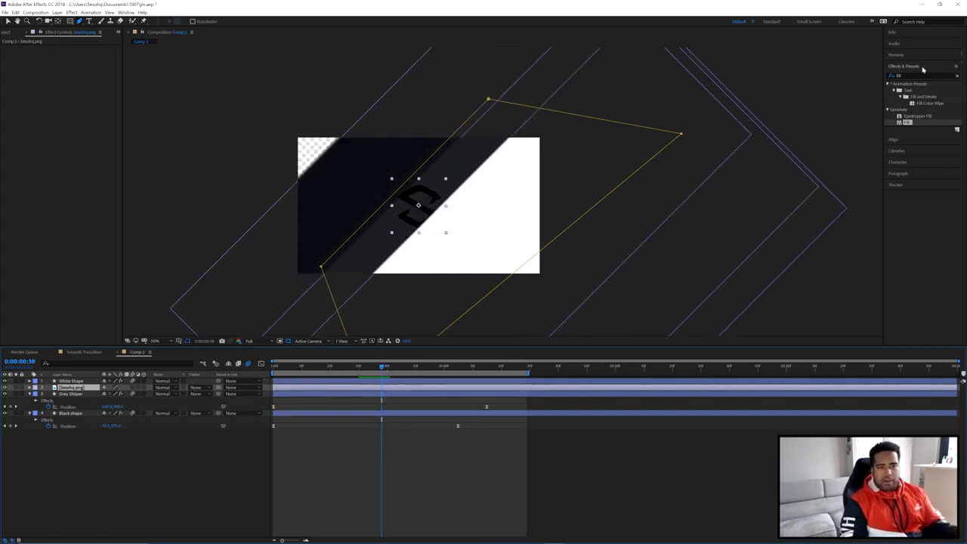
# Step: Apply a Fill effect in orange to the Sesohq.png layer and preview the transition up to 0:00:01:01
pyautogui.doubleClick(908, 123)
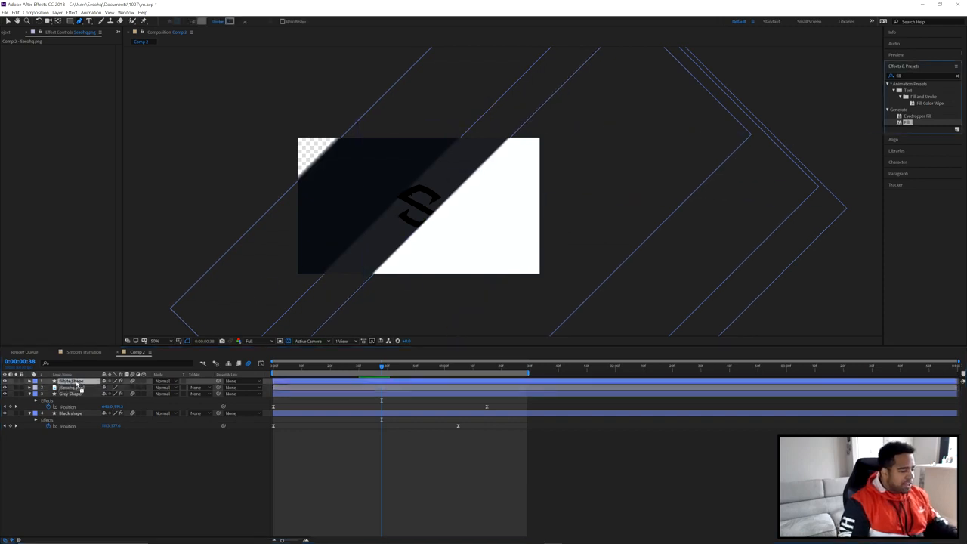
pyautogui.click(71, 68)
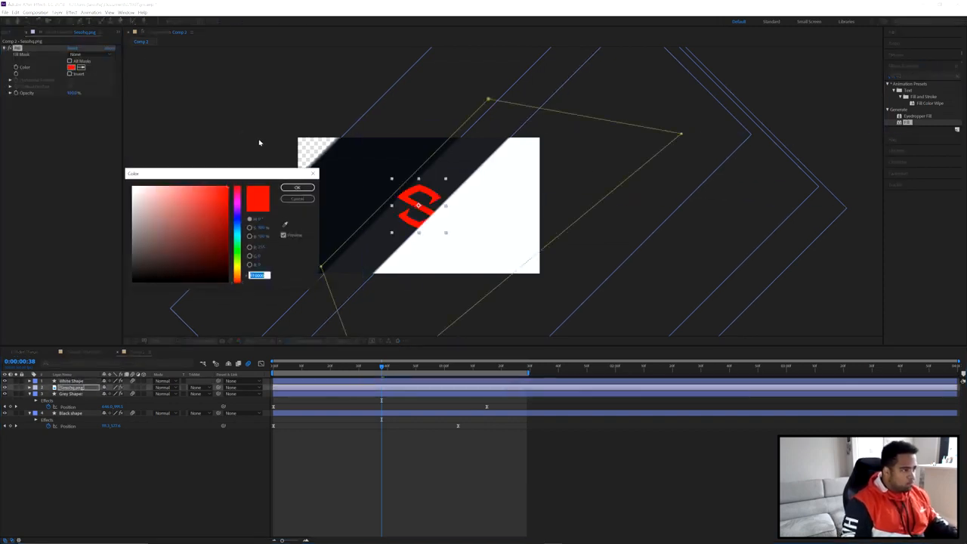
pyautogui.moveTo(239, 223); pyautogui.dragTo(236, 246)
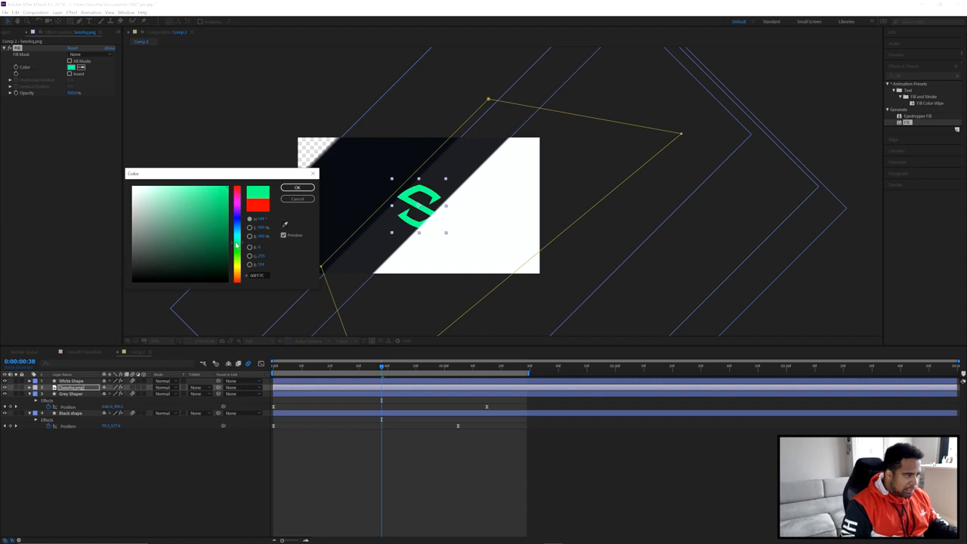
pyautogui.click(216, 199)
pyautogui.click(237, 240)
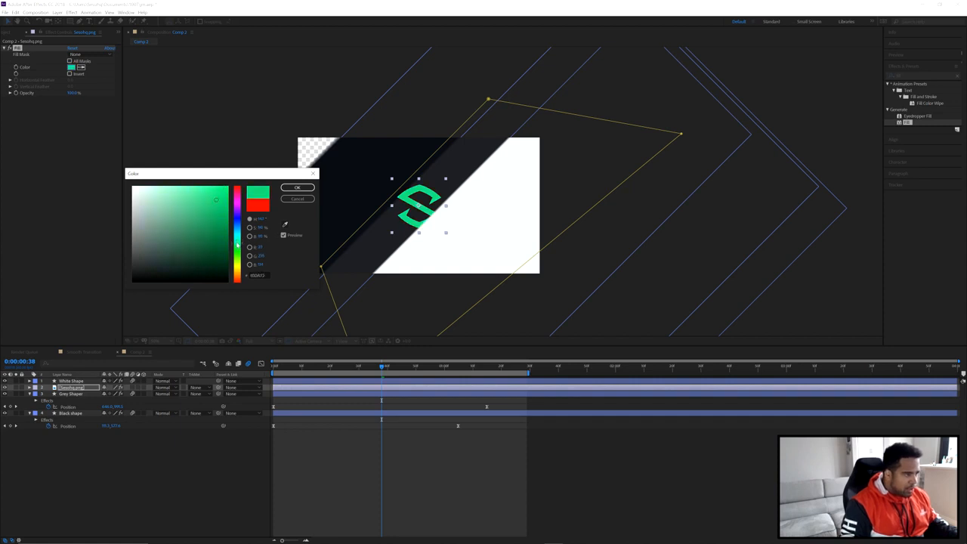
pyautogui.moveTo(237, 271); pyautogui.dragTo(235, 274)
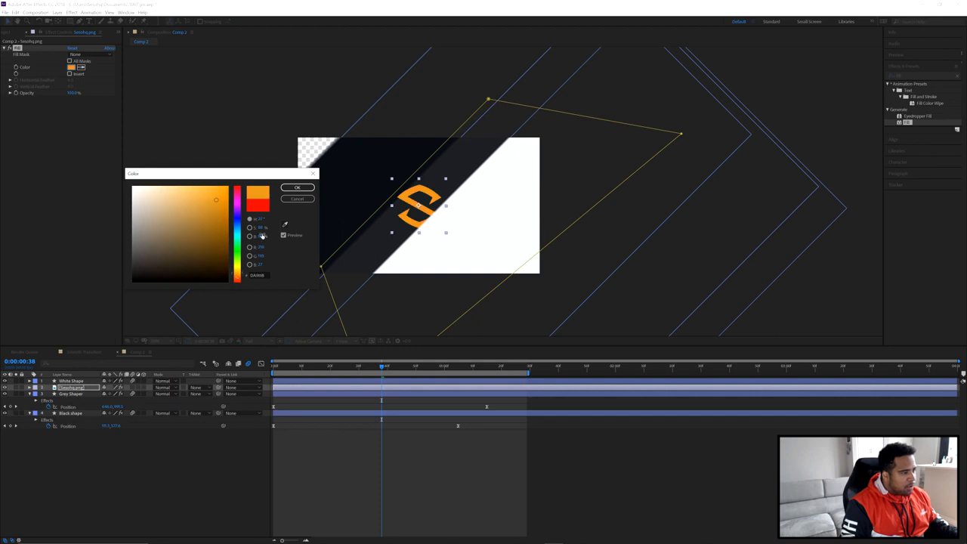
pyautogui.click(297, 188)
pyautogui.click(378, 368)
pyautogui.moveTo(378, 369); pyautogui.dragTo(448, 377)
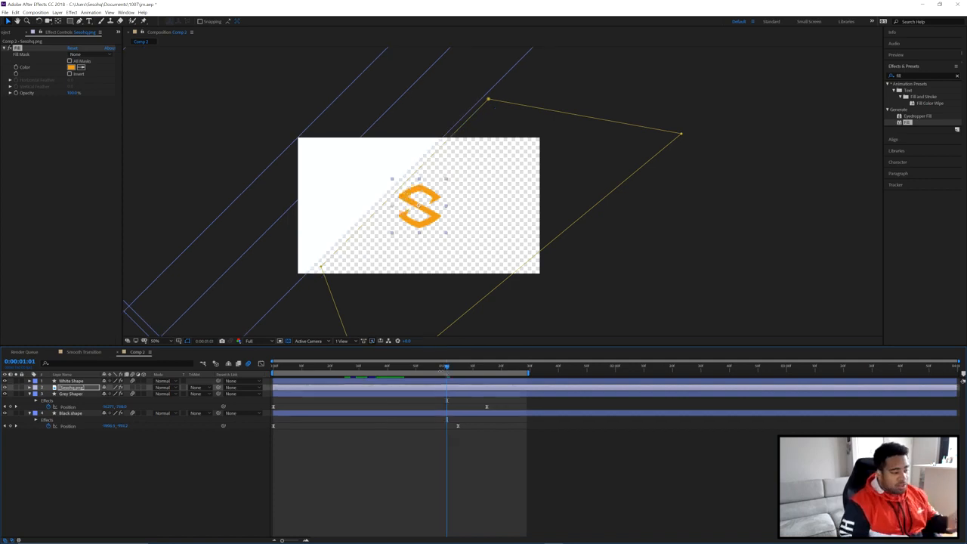
# Step: At 0:00:00:57, reveal the Sesohq.png layer's Mask Path and shift the mask diagonally down-right to set a third keyframe, checking it around 0:00:00:41
pyautogui.click(443, 369)
pyautogui.click(440, 369)
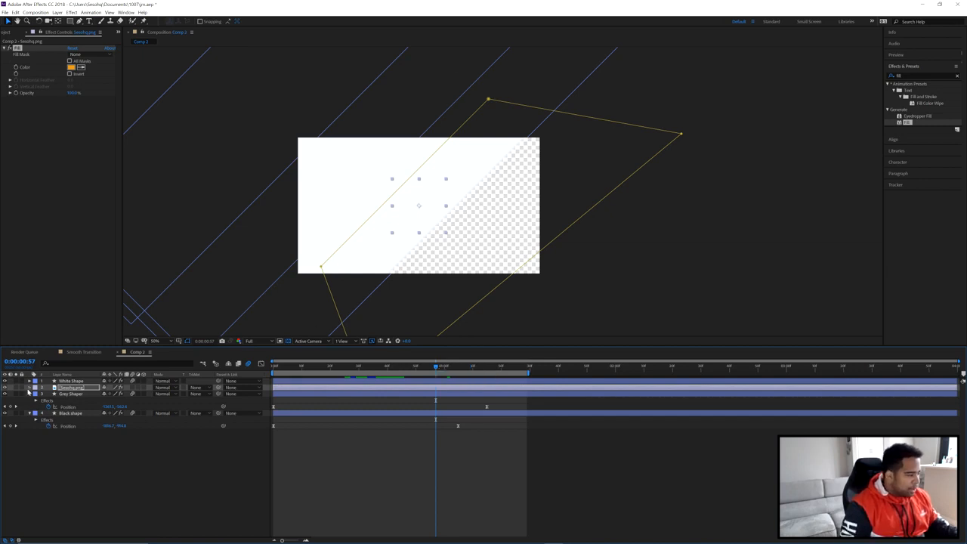
pyautogui.click(29, 392)
pyautogui.click(49, 402)
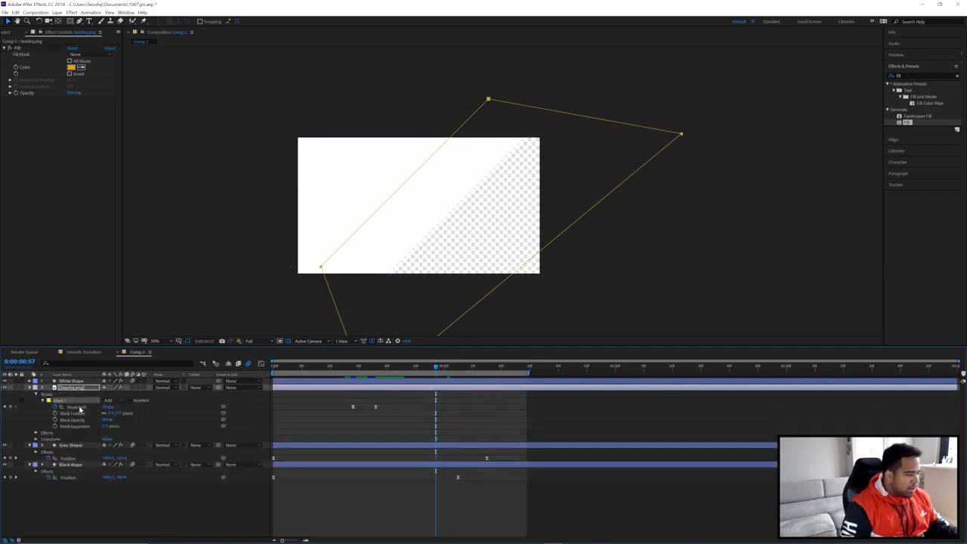
pyautogui.click(84, 408)
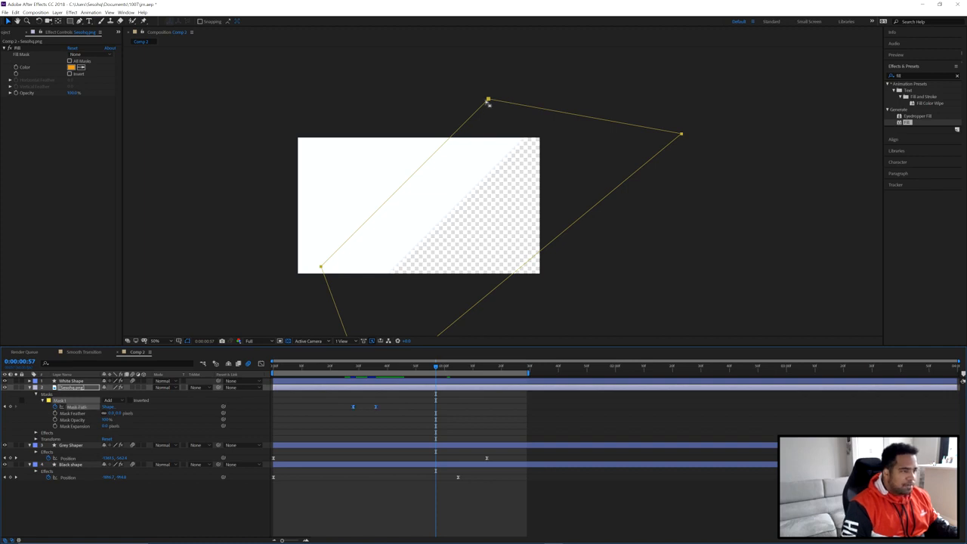
pyautogui.moveTo(489, 104); pyautogui.dragTo(541, 139)
pyautogui.moveTo(436, 368); pyautogui.dragTo(390, 368)
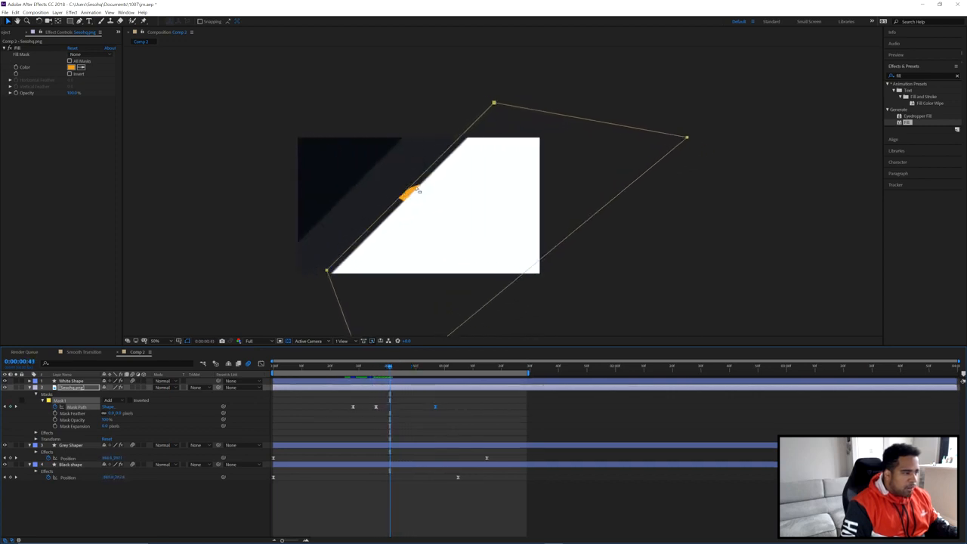
# Step: Lengthen the outgoing ease between the last two Mask Path keyframes in the graph so the speed peaks late, and close the graph
pyautogui.moveTo(371, 402); pyautogui.dragTo(457, 417)
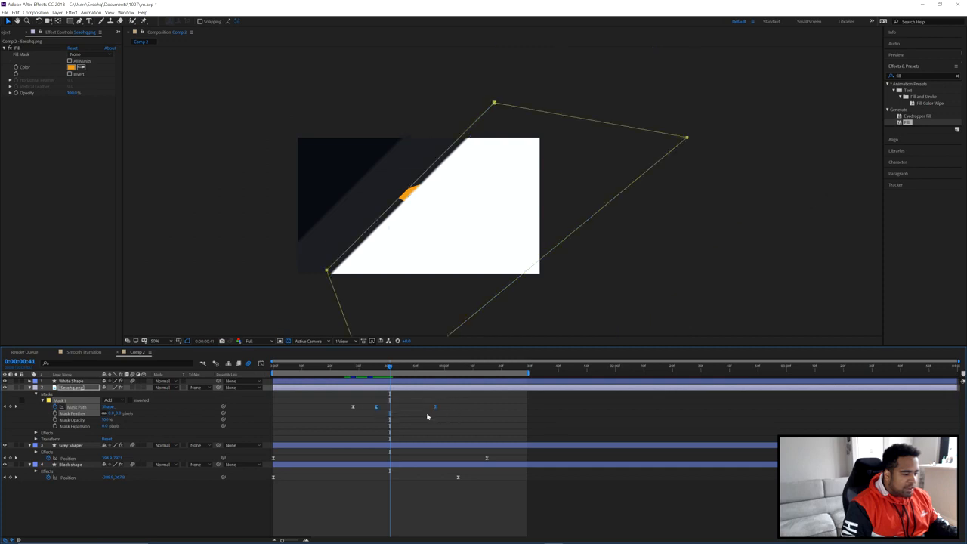
pyautogui.click(261, 364)
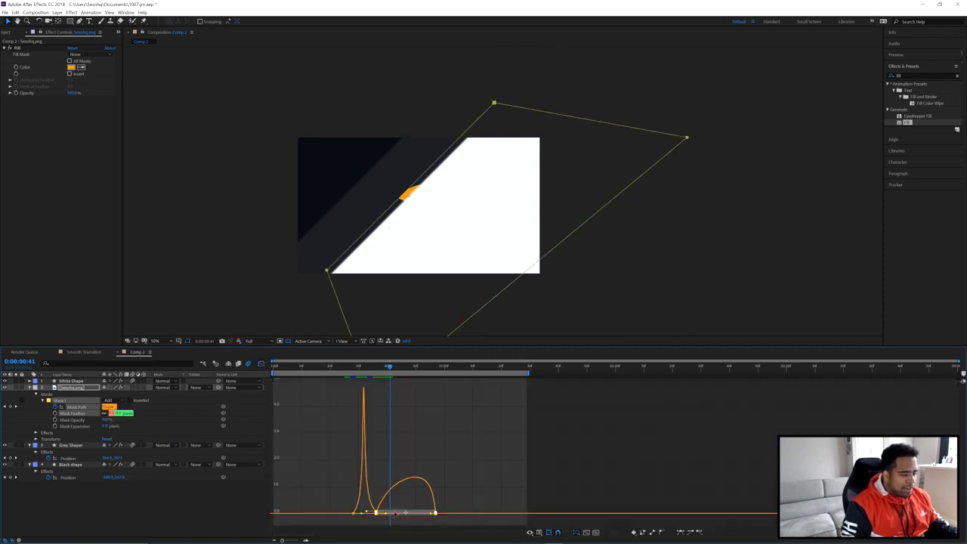
pyautogui.moveTo(389, 516); pyautogui.dragTo(399, 516)
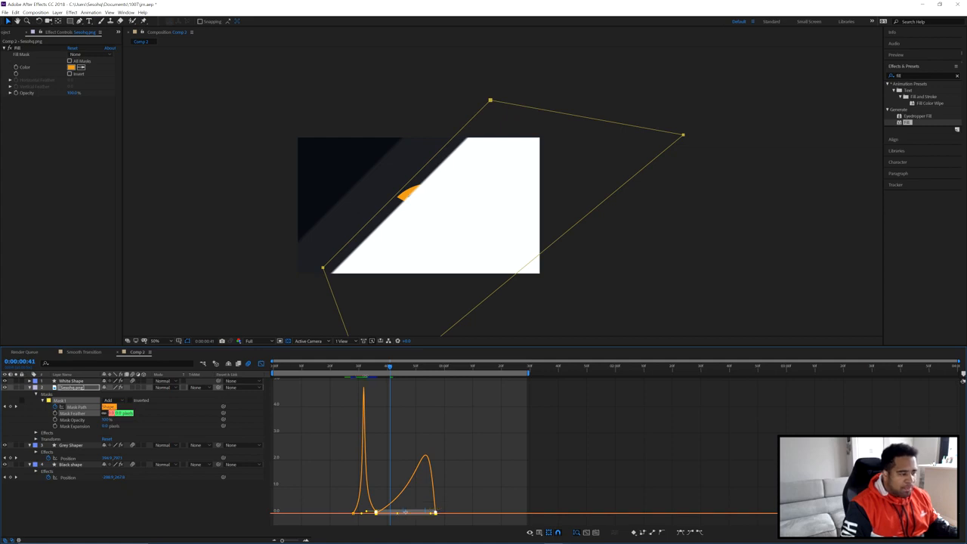
pyautogui.click(262, 364)
# Step: Preview how the logo's mask follows the white shape up to about 0:00:00:58
pyautogui.moveTo(341, 370); pyautogui.dragTo(389, 373)
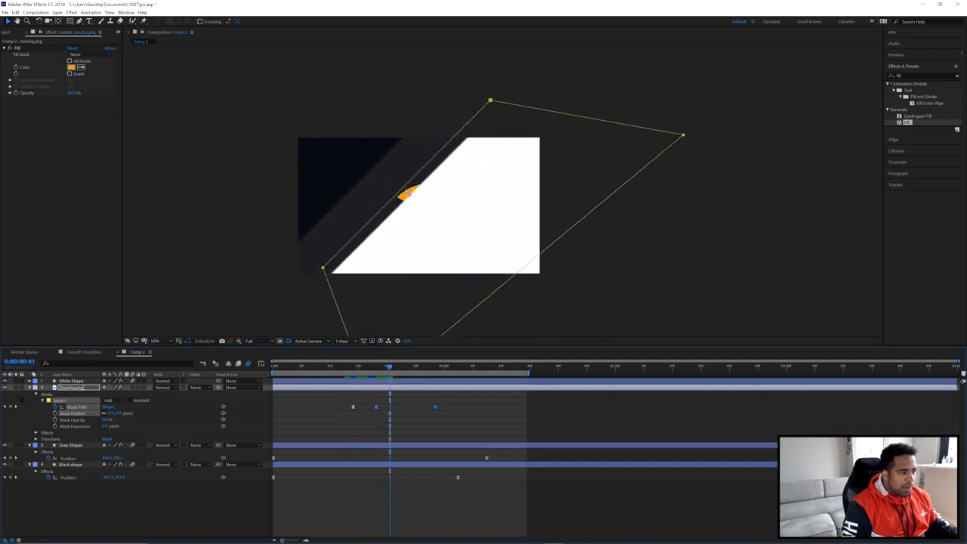
pyautogui.moveTo(391, 367); pyautogui.dragTo(433, 370)
pyautogui.press('space')
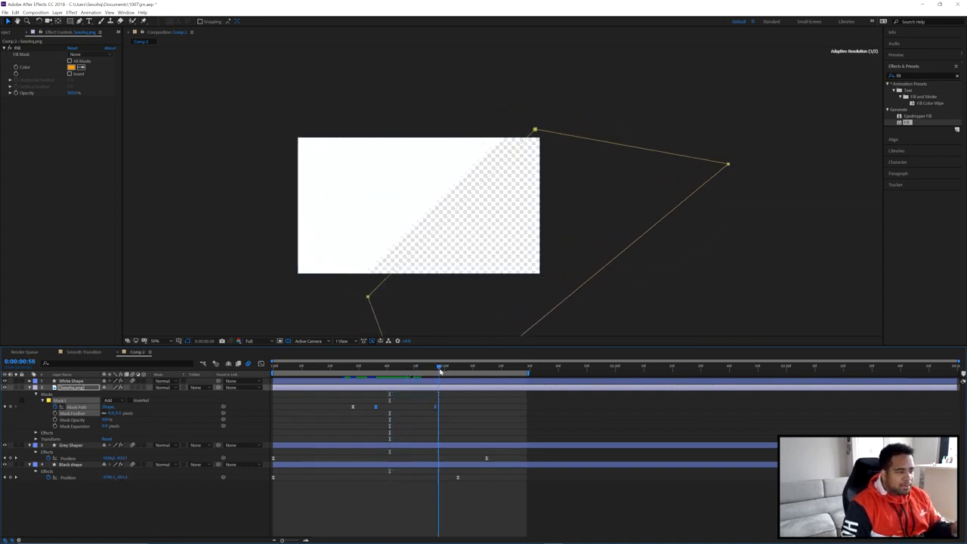
pyautogui.press('space')
# Step: Shorten the end of the work area slightly, play the transition from the start, and check the frame at 0:00:00:48
pyautogui.click(272, 370)
pyautogui.press('space')
pyautogui.moveTo(530, 372)
pyautogui.mouseDown()
pyautogui.moveTo(507, 373)
pyautogui.moveTo(534, 373)
pyautogui.moveTo(519, 373)
pyautogui.mouseUp()
pyautogui.press('space')
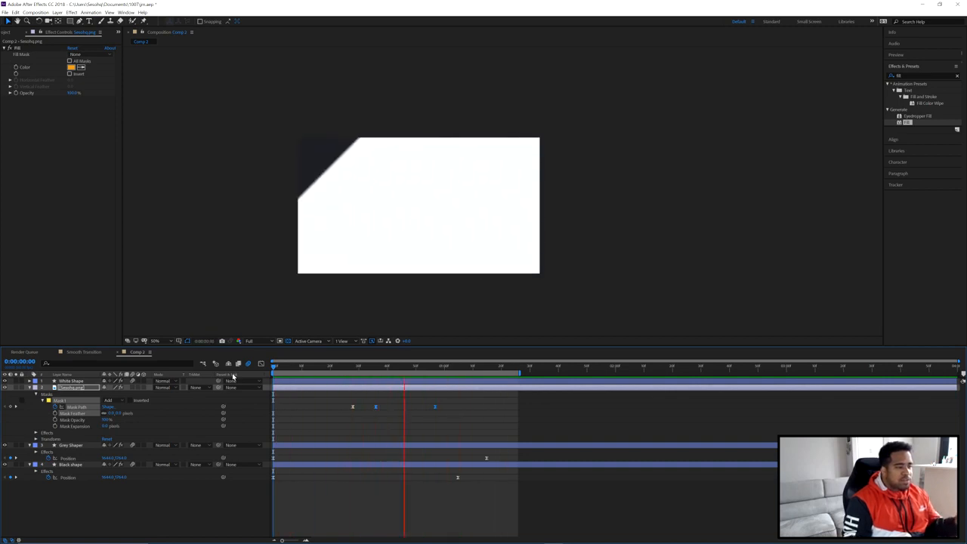
pyautogui.moveTo(299, 367); pyautogui.dragTo(412, 373)
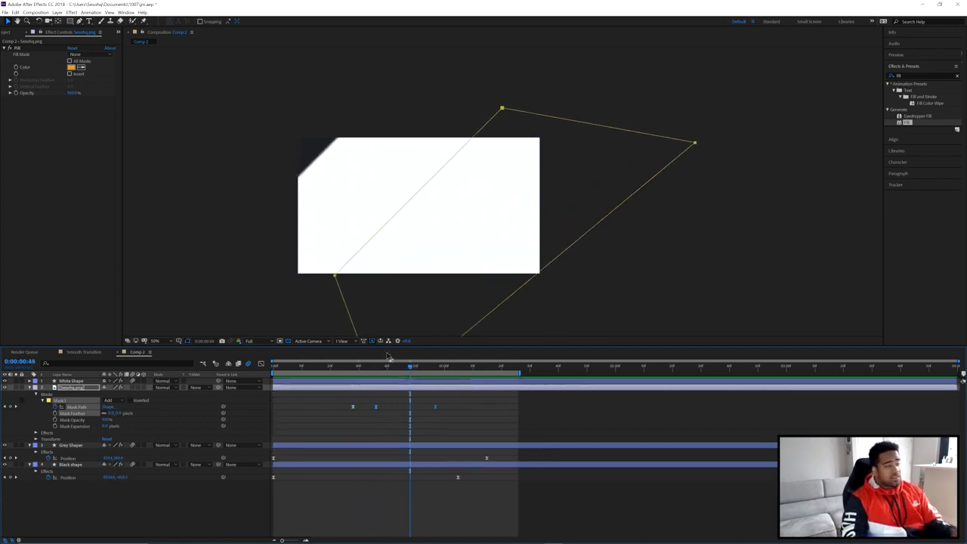
# Step: Add Comp 2 to the render queue and confirm render settings of Best quality, Full resolution, the comp's frame rate and Work Area Only
pyautogui.click(36, 13)
pyautogui.moveTo(41, 13)
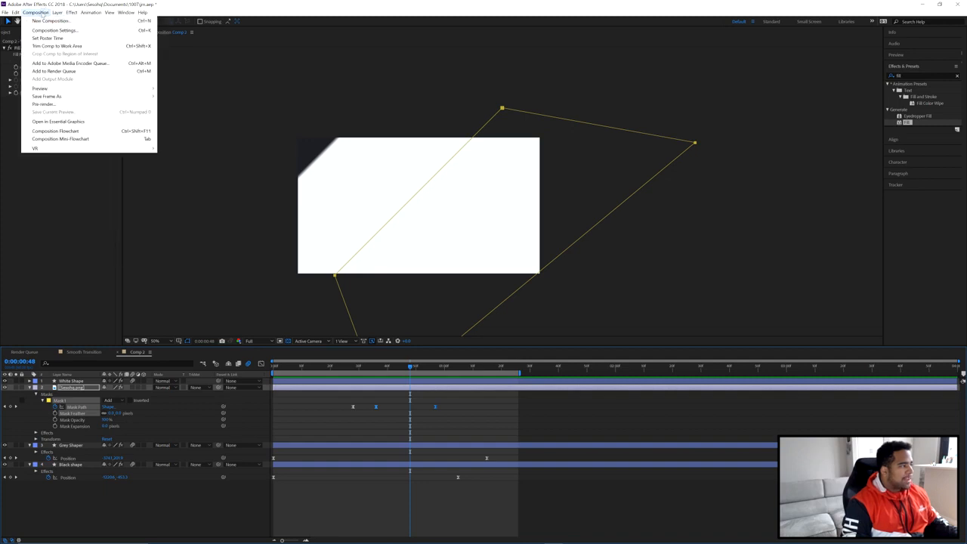
pyautogui.click(53, 72)
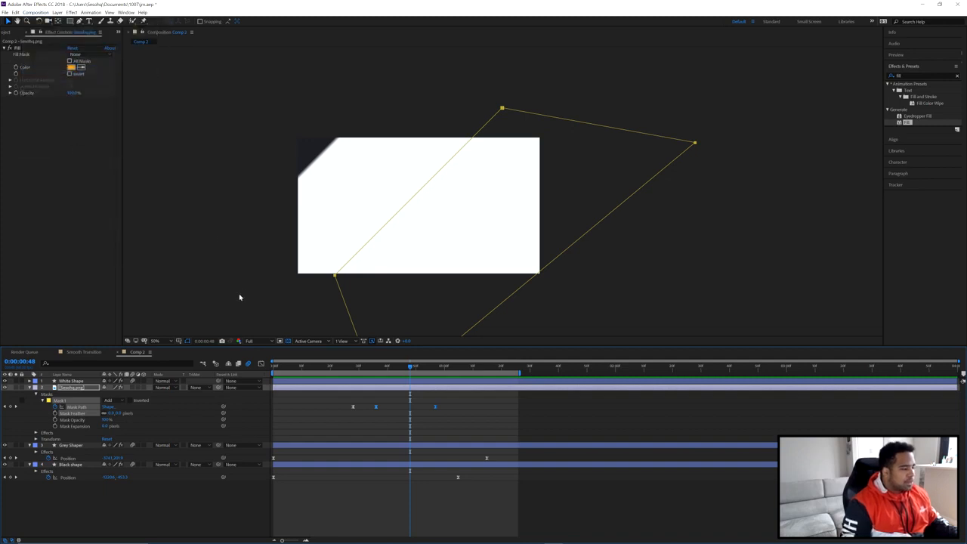
pyautogui.click(64, 398)
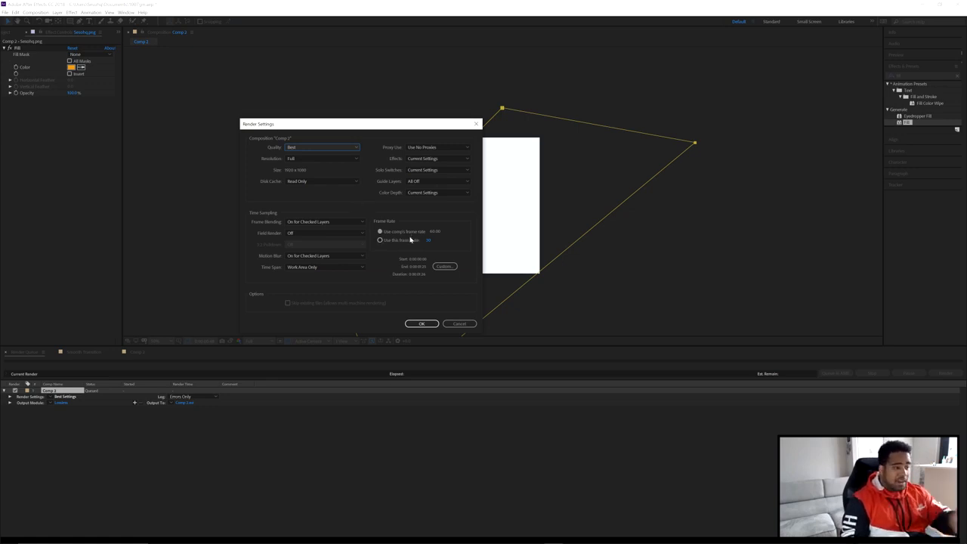
pyautogui.click(420, 324)
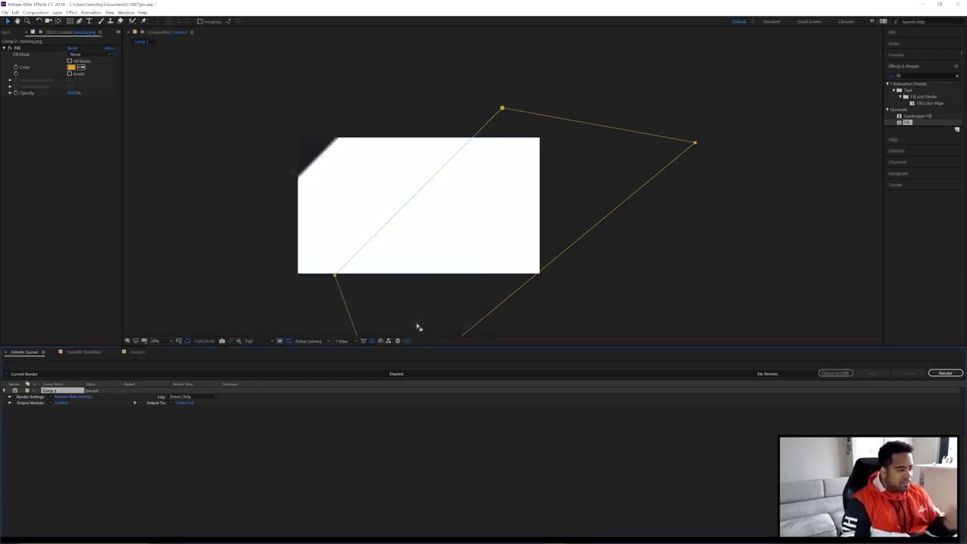
# Step: Configure the output module as AVI with RGB + Alpha channels and confirm the settings
pyautogui.click(60, 403)
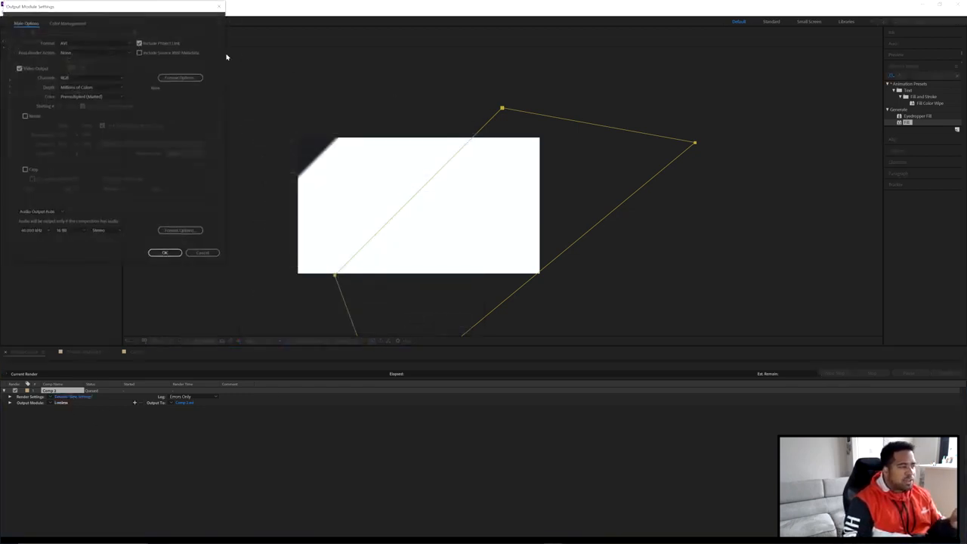
pyautogui.click(500, 168)
pyautogui.click(486, 184)
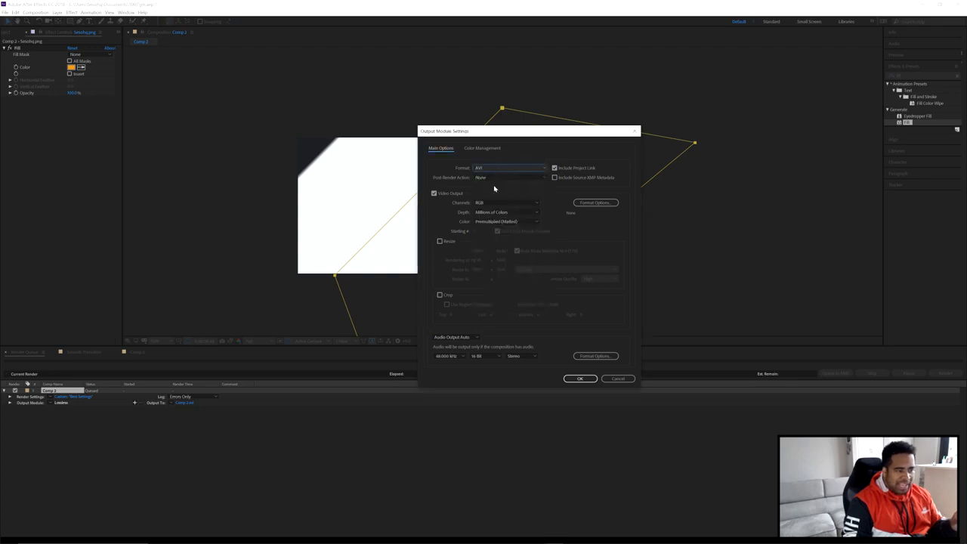
pyautogui.click(489, 203)
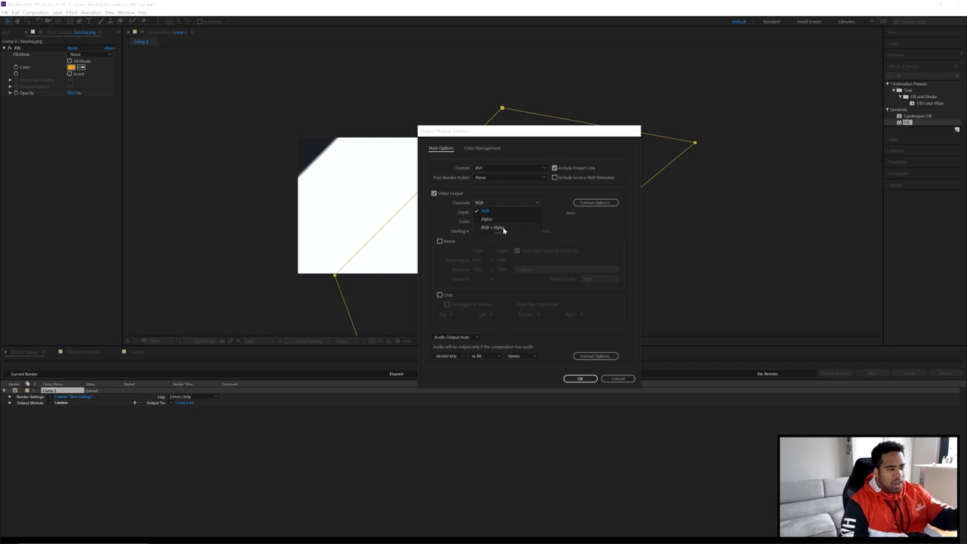
pyautogui.click(501, 228)
pyautogui.click(487, 168)
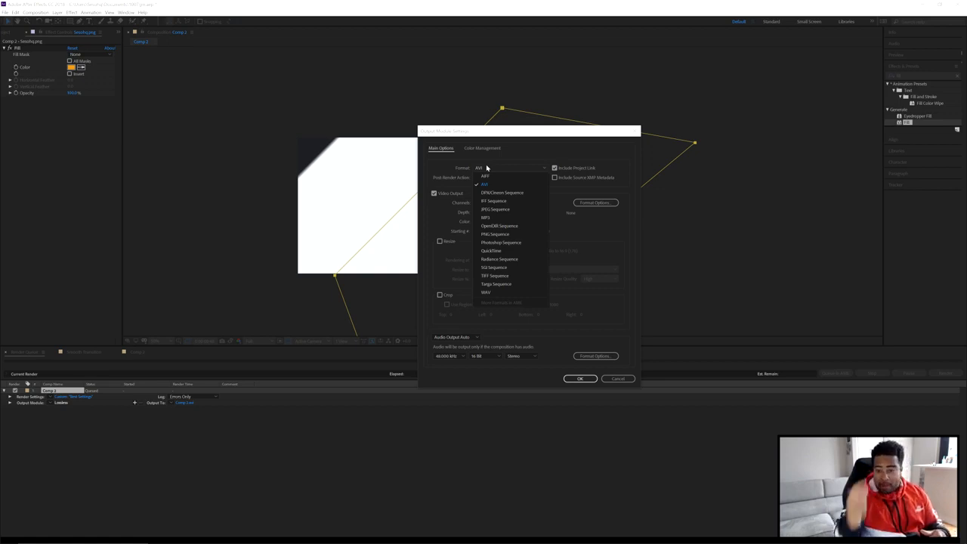
pyautogui.click(487, 168)
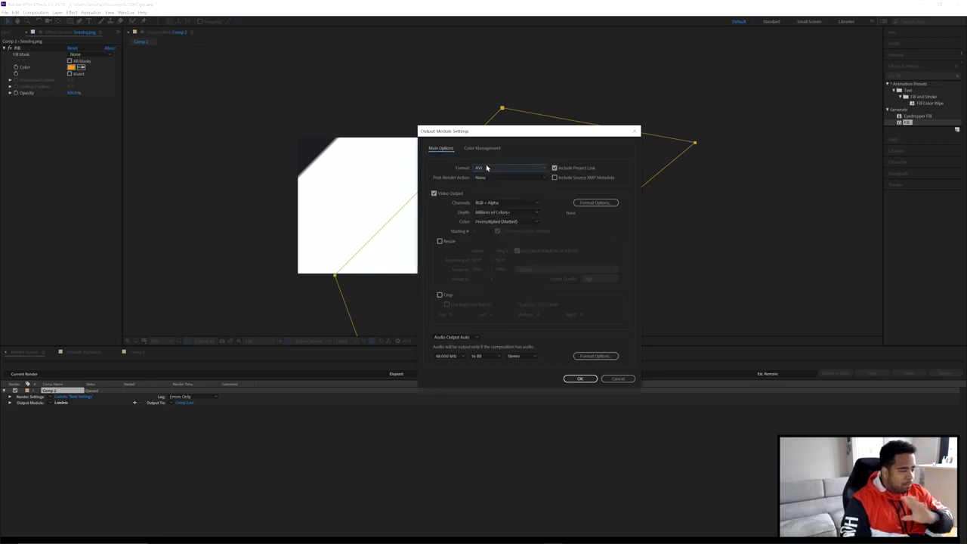
pyautogui.click(487, 168)
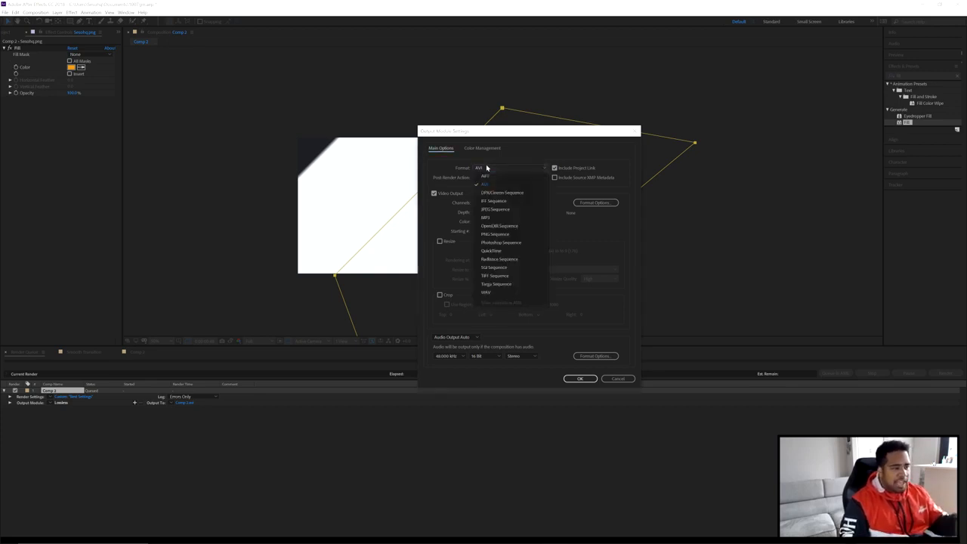
pyautogui.click(490, 181)
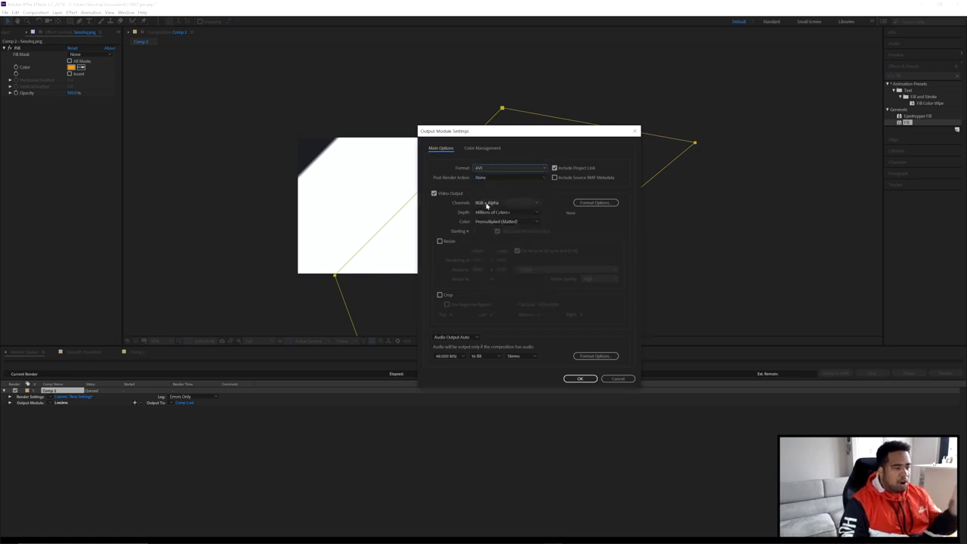
pyautogui.click(578, 378)
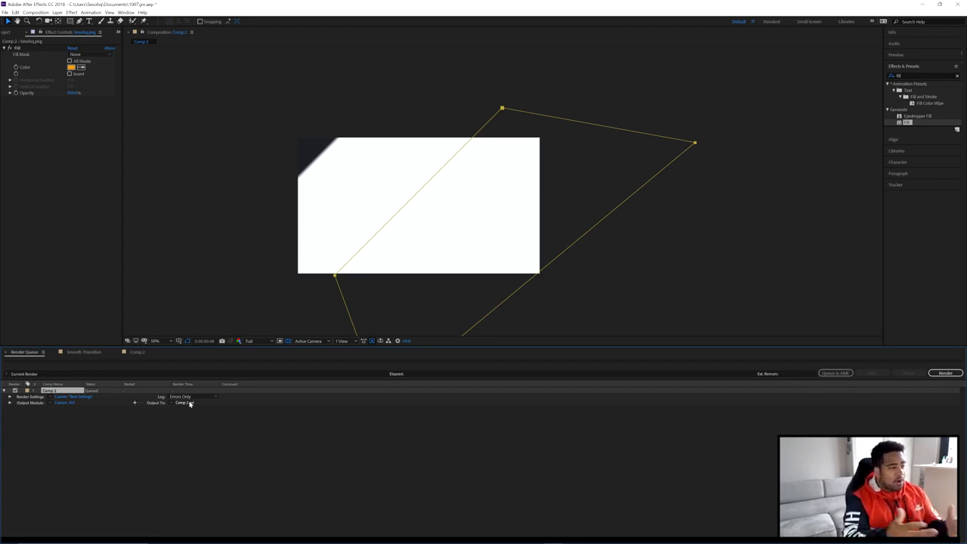
# Step: Open the Smooth Transition composition and go to its start at 0:00:00:00
pyautogui.click(83, 352)
pyautogui.moveTo(304, 367); pyautogui.dragTo(266, 366)
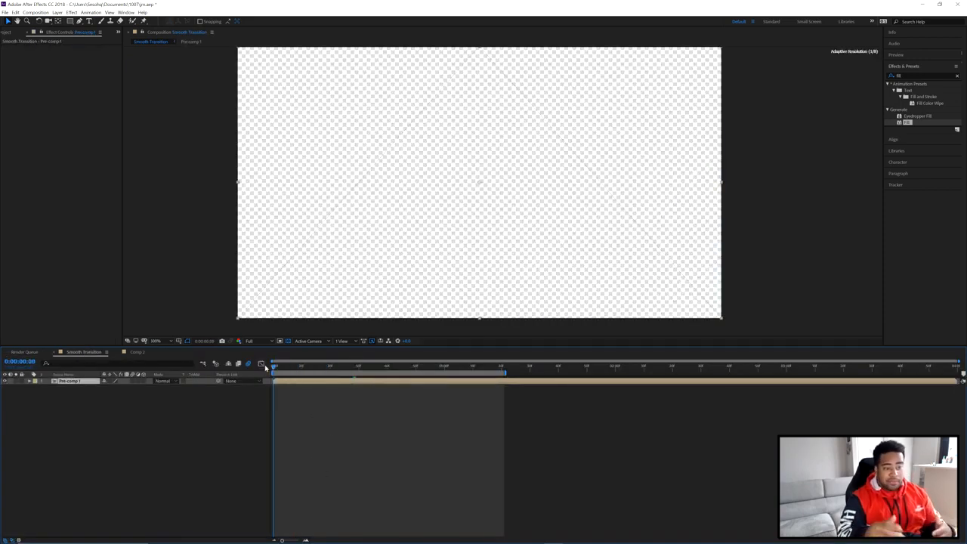